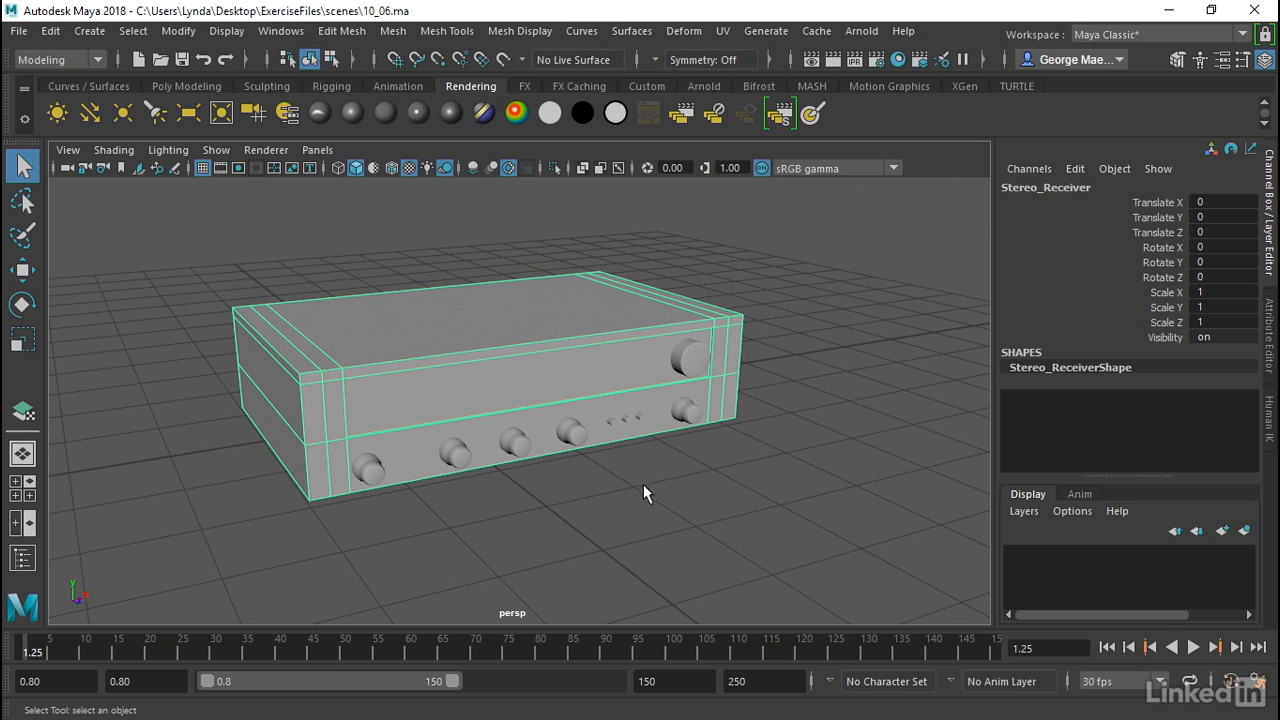
- Examine the receiver model and the Stereo_UV.jpg texture layout in Photoshop, and return to Maya
{"action": "left_click_drag", "start_coordinate": [643, 484], "coordinate": [697, 439], "text": "alt"}
{"action": "left_click_drag", "start_coordinate": [901, 541], "coordinate": [917, 460], "text": "alt"}
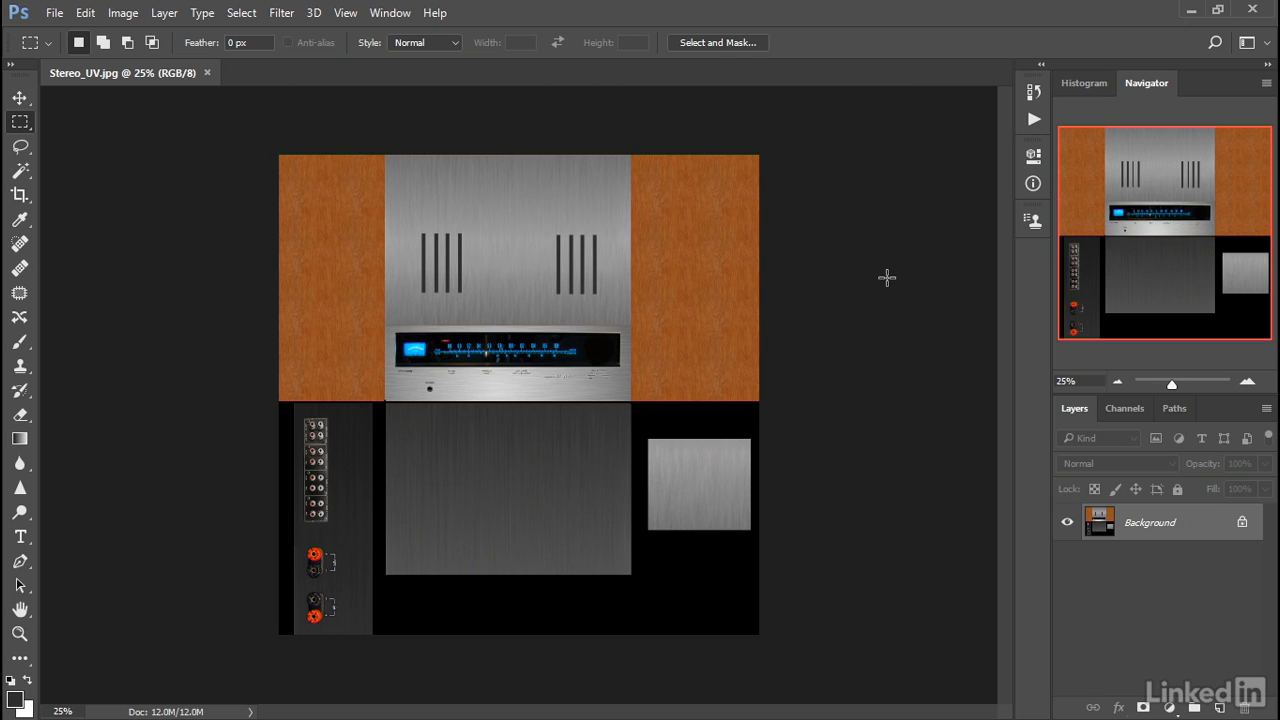
{"action": "left_click", "coordinate": [1191, 15]}
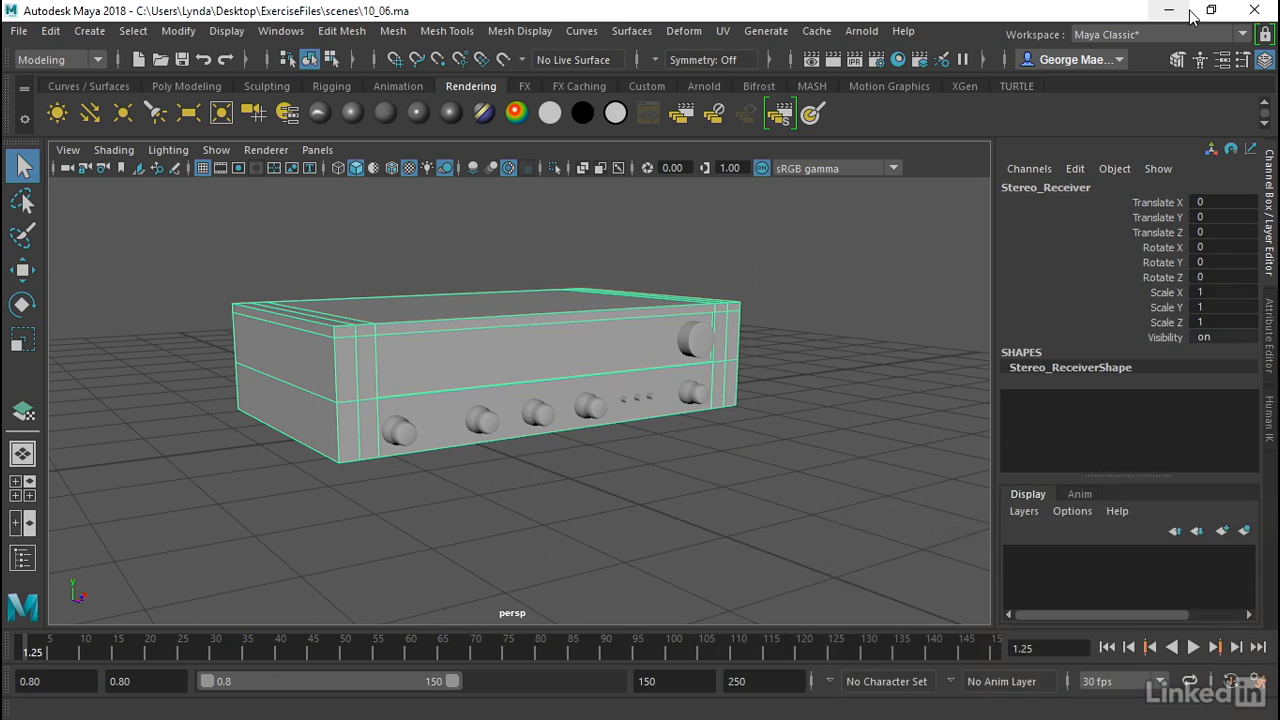
{"action": "left_click_drag", "start_coordinate": [763, 480], "coordinate": [736, 487], "text": "alt"}
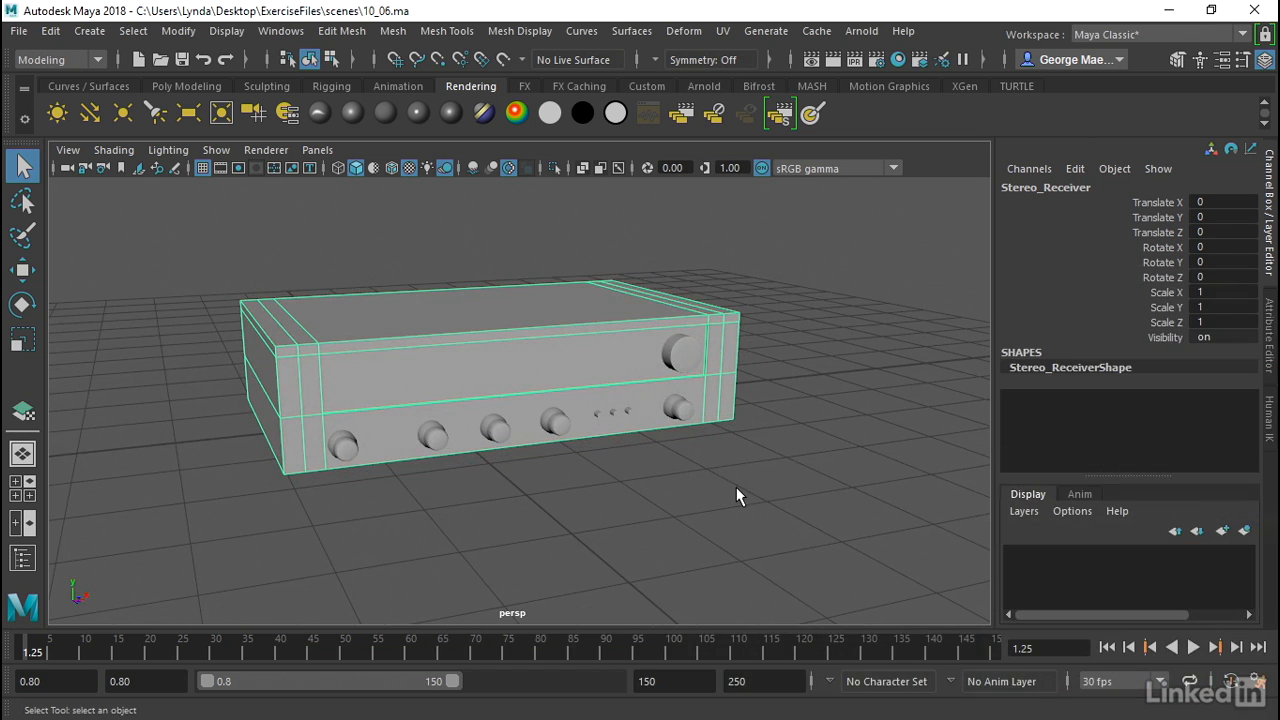
- Assign a new Blinn material to the stereo receiver and map its color with a file texture using Stereo_UV.jpg from sourceimages
{"action": "left_click", "coordinate": [353, 110]}
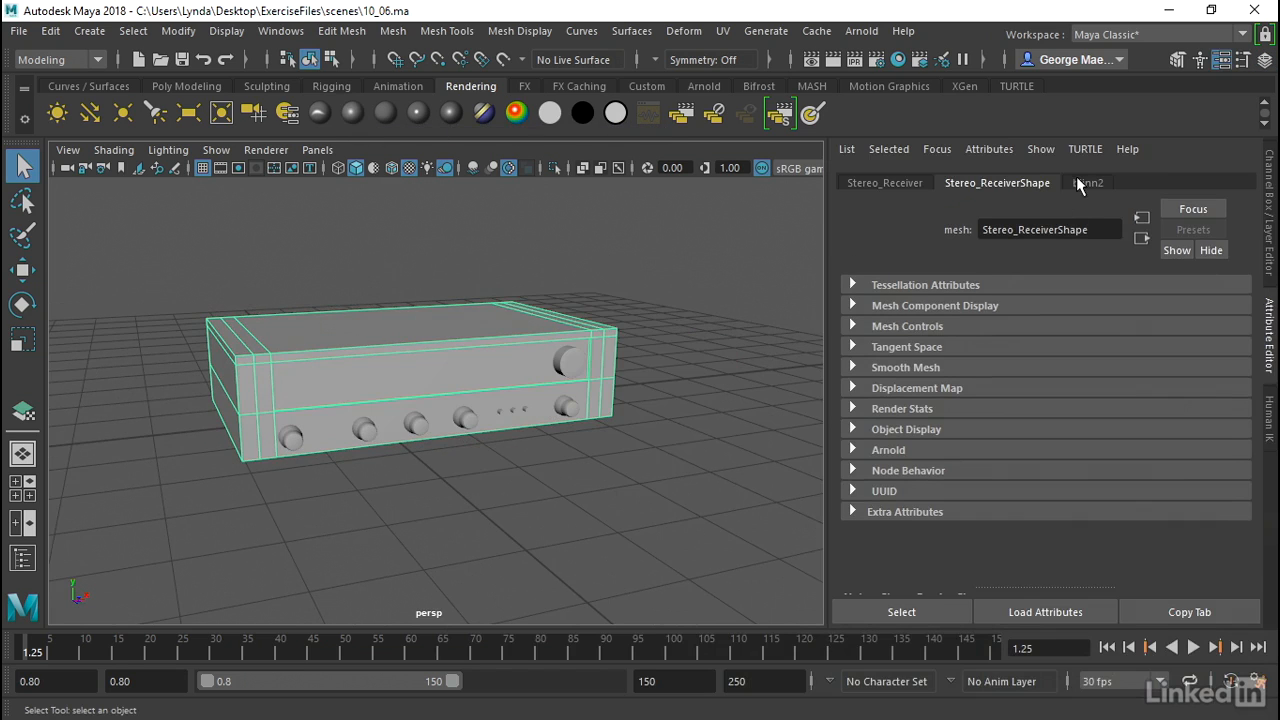
{"action": "left_click", "coordinate": [1078, 180]}
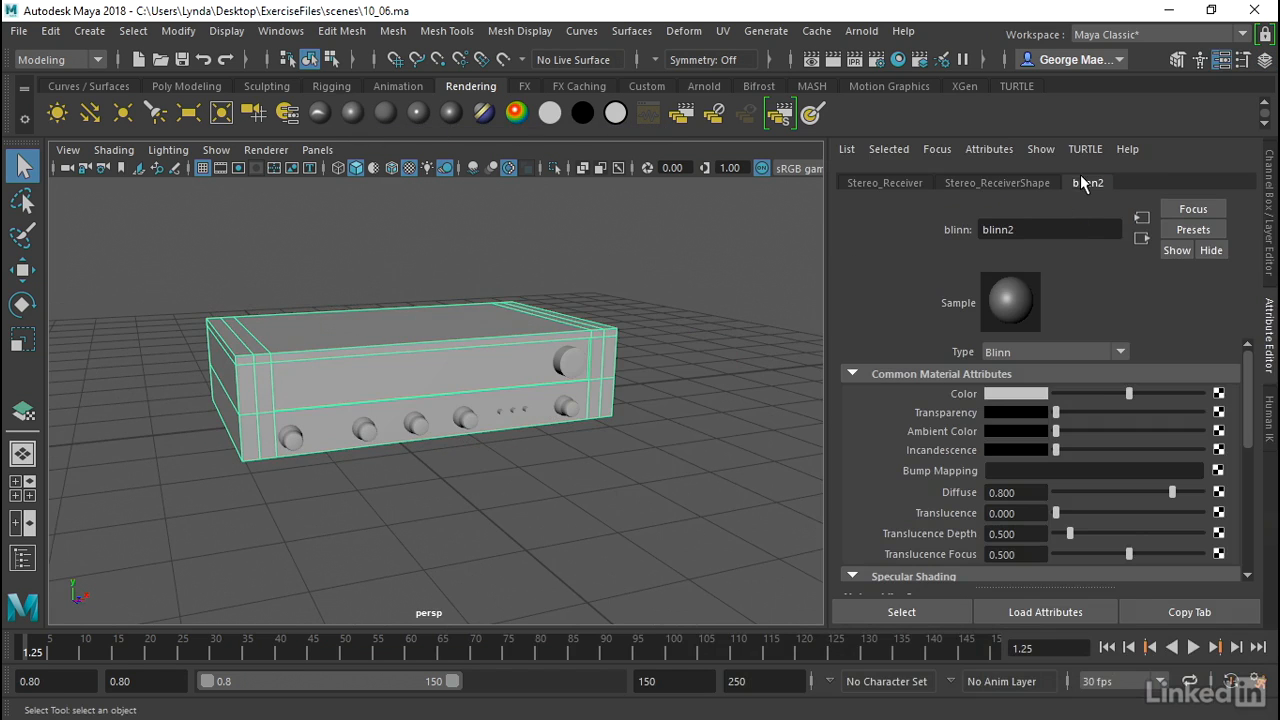
{"action": "left_click", "coordinate": [1217, 396]}
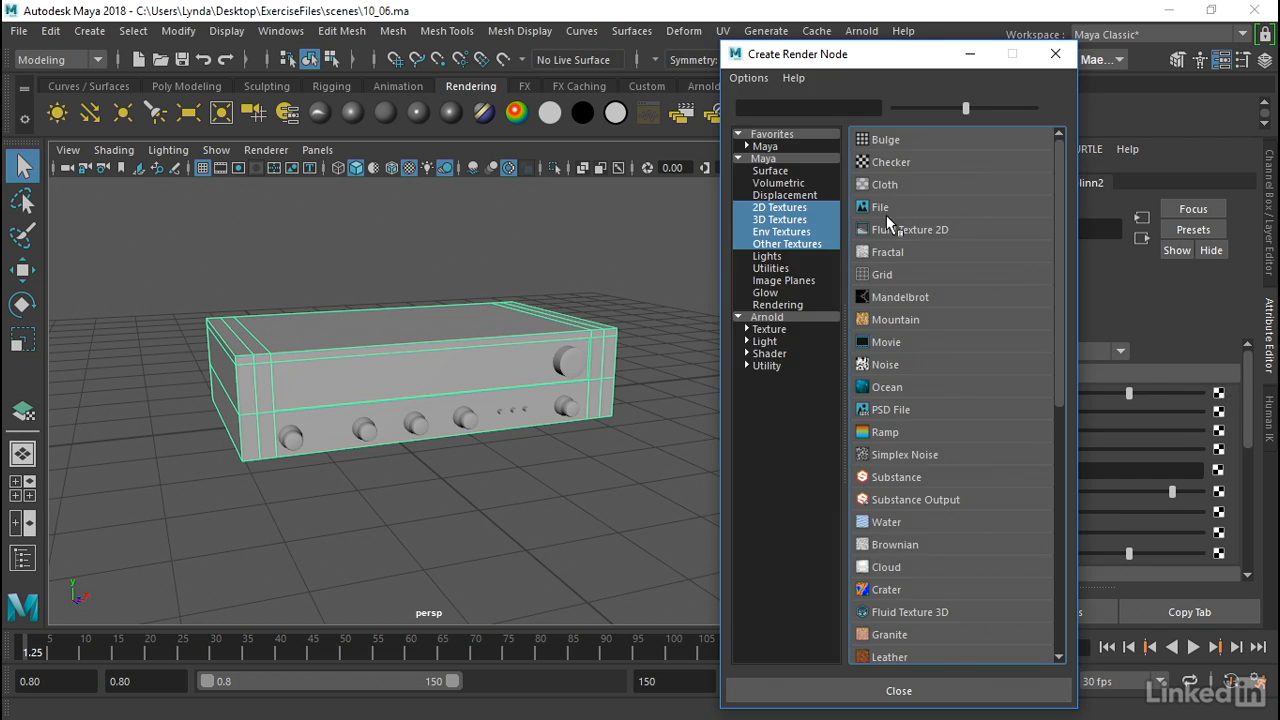
{"action": "left_click", "coordinate": [884, 207]}
{"action": "left_click", "coordinate": [1223, 438]}
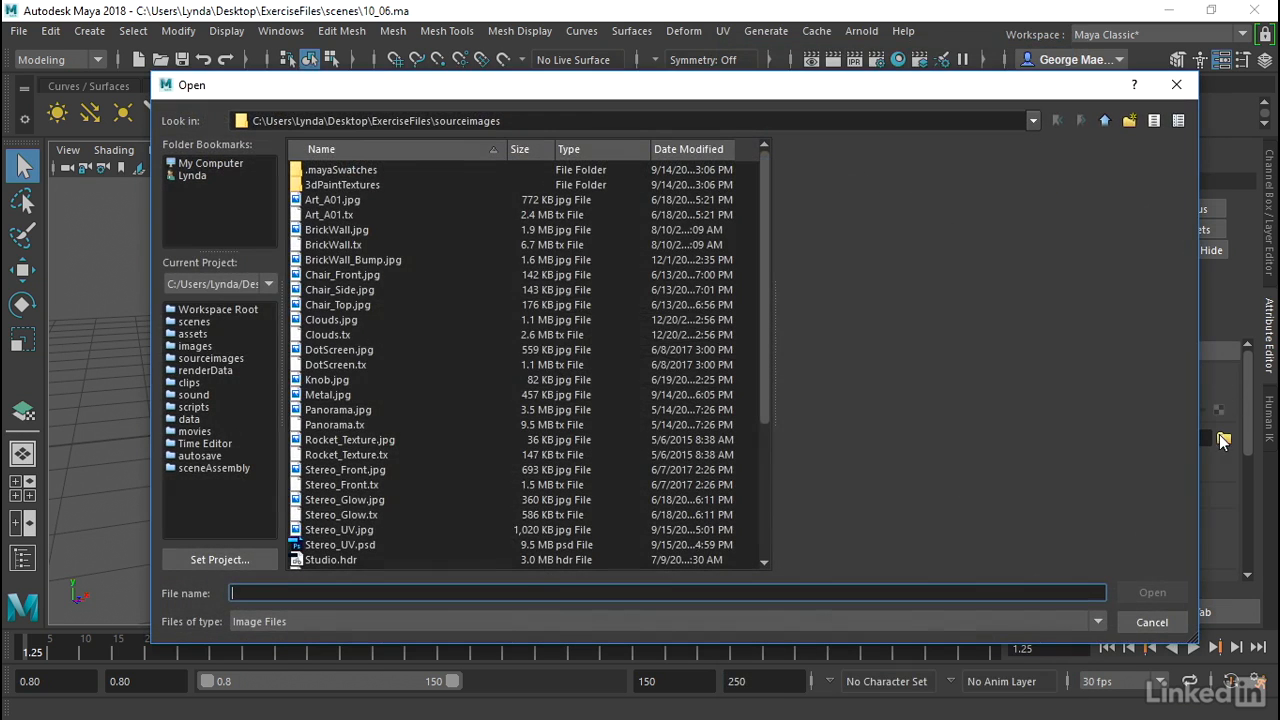
{"action": "scroll", "coordinate": [405, 407], "scroll_direction": "down", "scroll_amount": 3}
{"action": "left_click", "coordinate": [365, 394]}
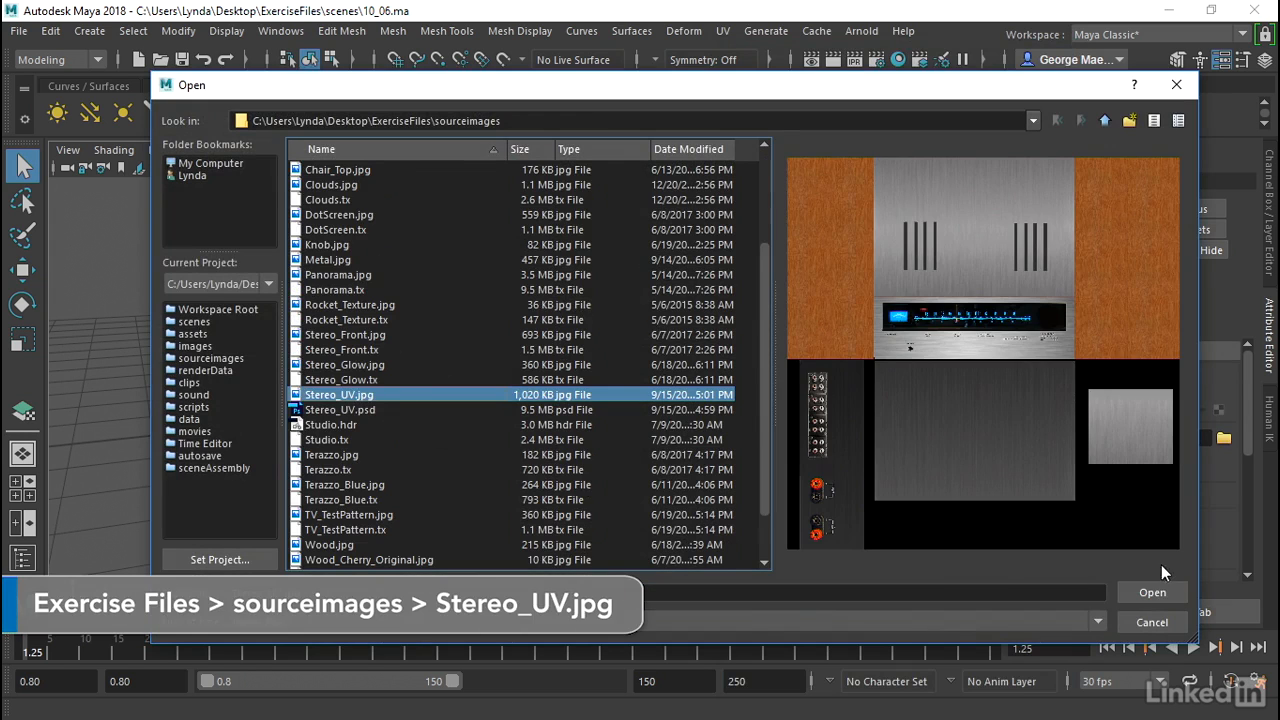
{"action": "left_click", "coordinate": [1150, 593]}
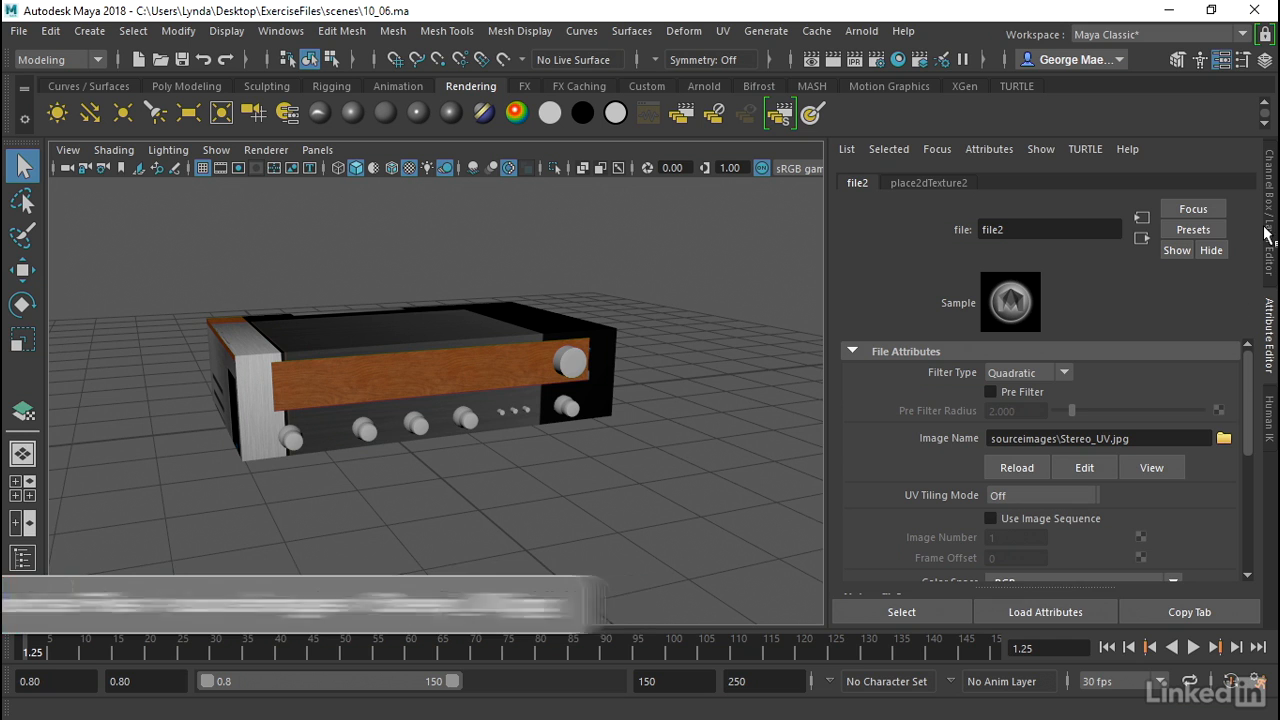
- Open the stereo receiver's UV layout in the UV Editor alongside the textured model
{"action": "key", "text": "ctrl+a"}
{"action": "left_click_drag", "start_coordinate": [557, 380], "coordinate": [499, 345], "text": "alt"}
{"action": "left_click", "coordinate": [598, 380]}
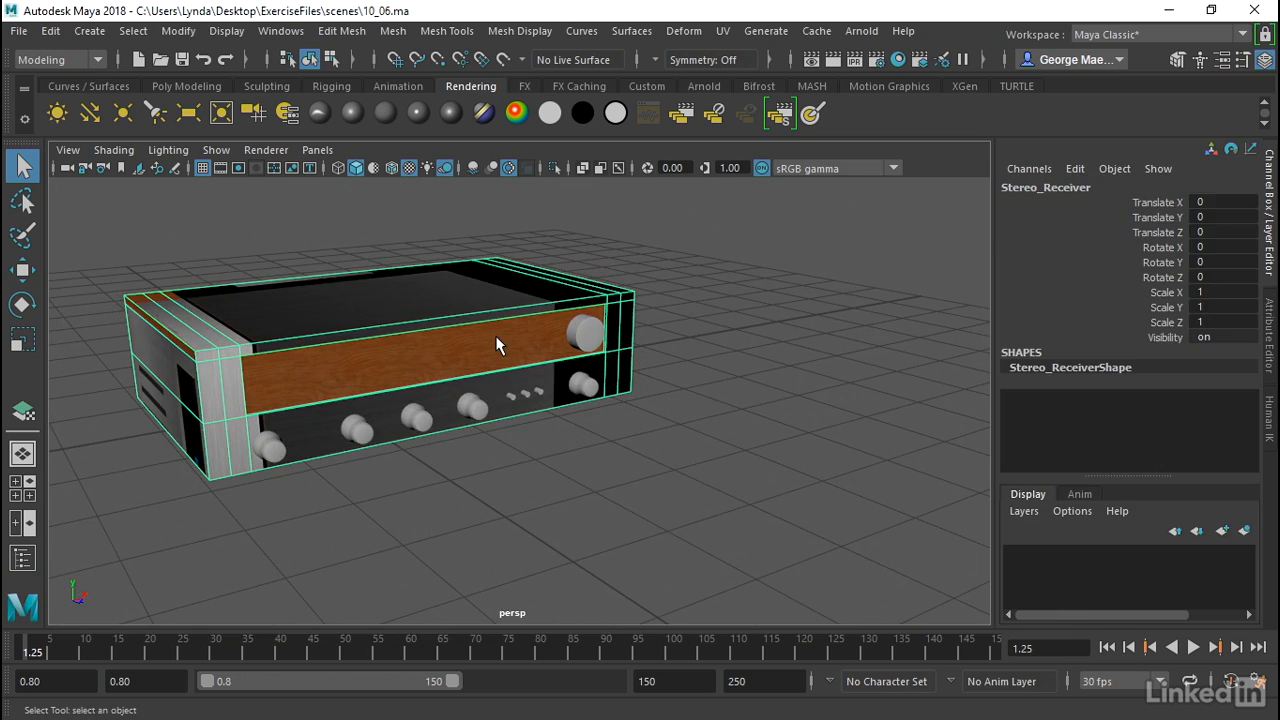
{"action": "left_click", "coordinate": [728, 31]}
{"action": "left_click", "coordinate": [760, 62]}
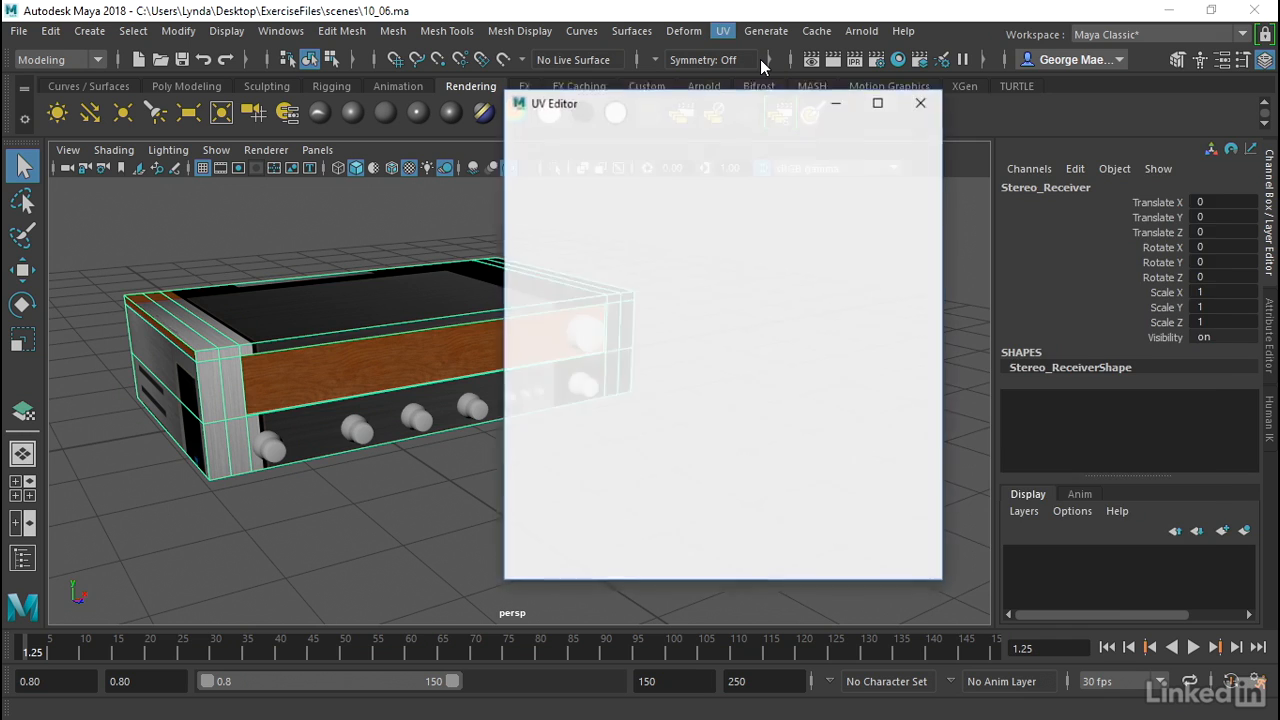
{"action": "left_click_drag", "start_coordinate": [778, 115], "coordinate": [798, 108]}
{"action": "scroll", "coordinate": [812, 321], "scroll_direction": "up", "scroll_amount": 5}
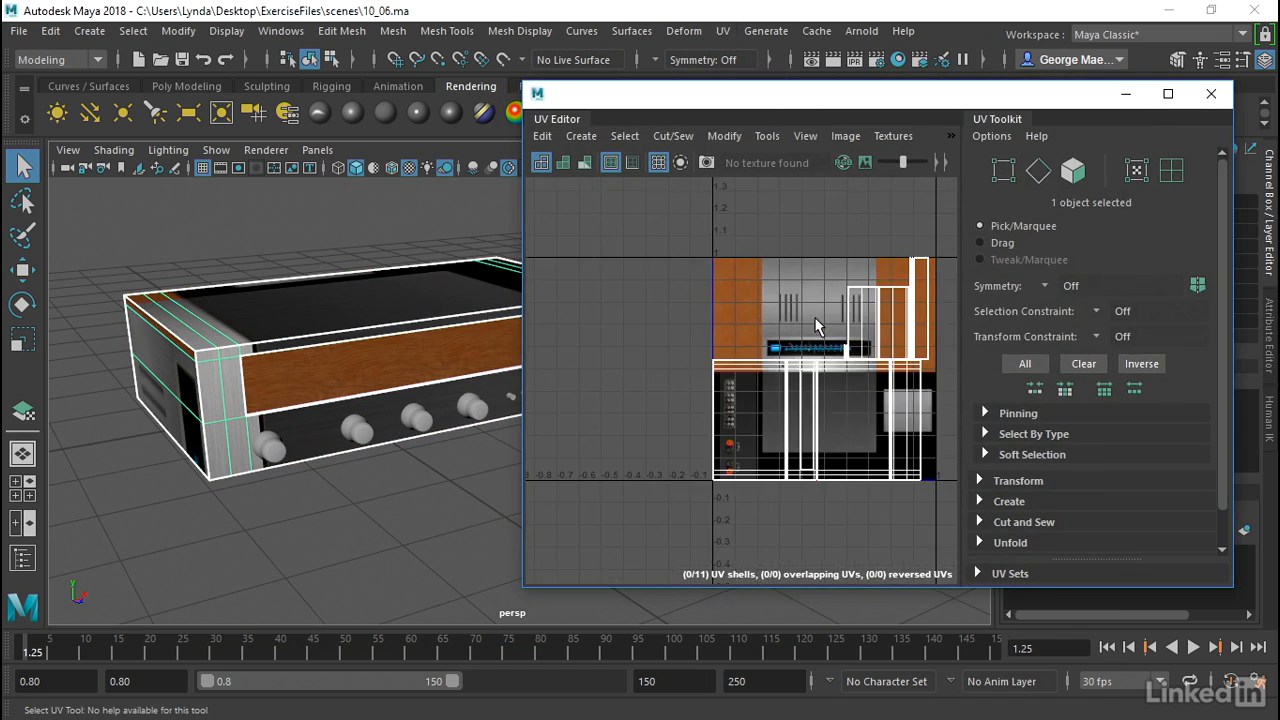
{"action": "scroll", "coordinate": [812, 321], "scroll_direction": "down", "scroll_amount": 2}
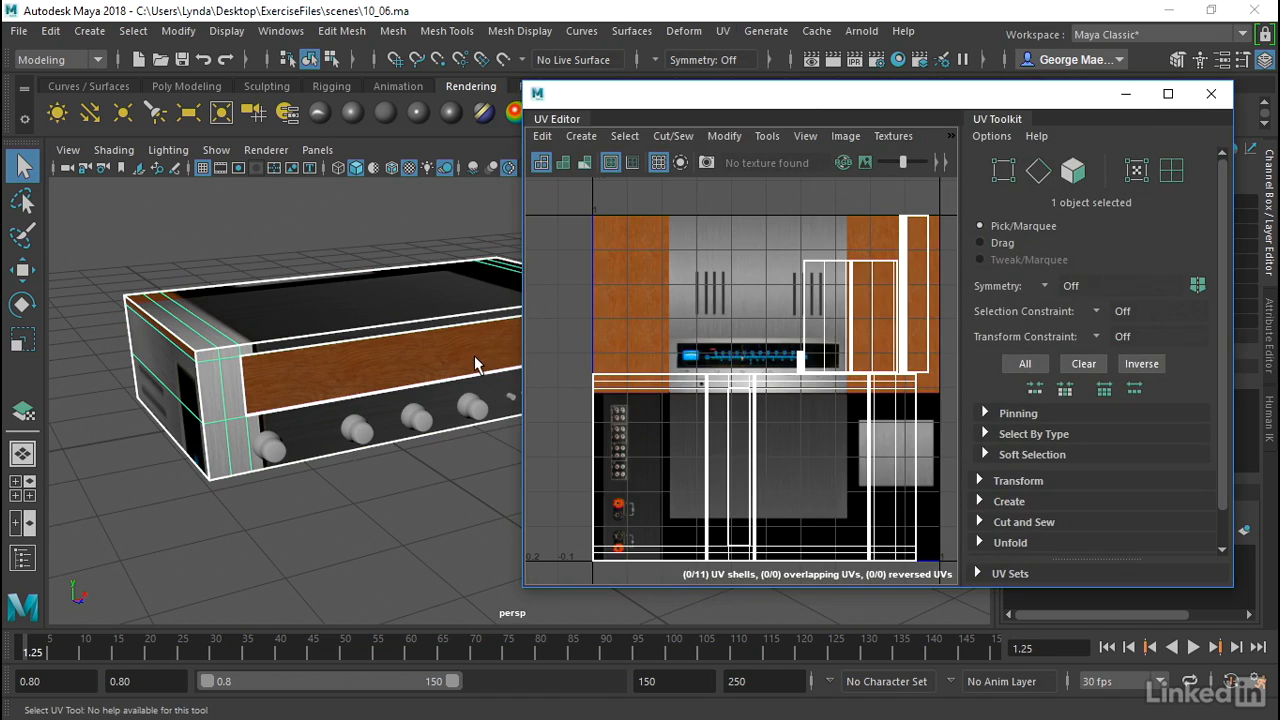
- Select the receiver's top and front faces in face mode to examine where they lie in the UV layout
{"action": "right_click_drag", "start_coordinate": [481, 358], "coordinate": [498, 220]}
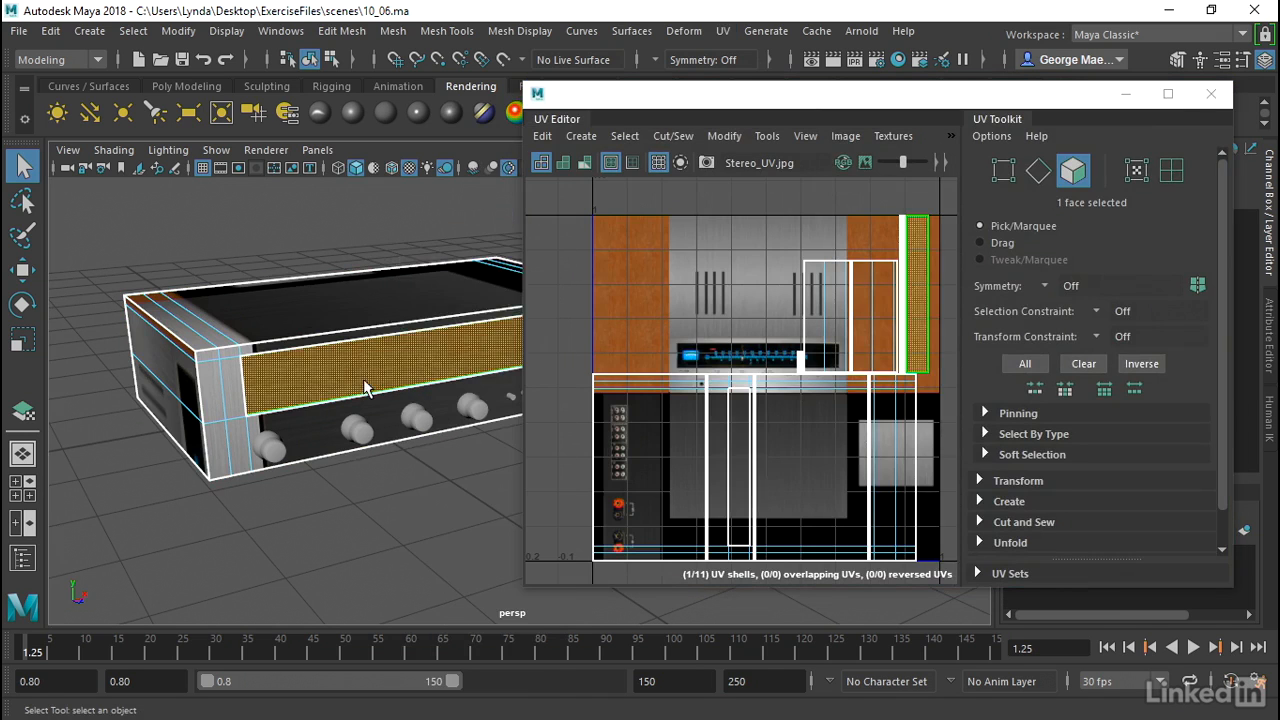
{"action": "left_click", "coordinate": [352, 295]}
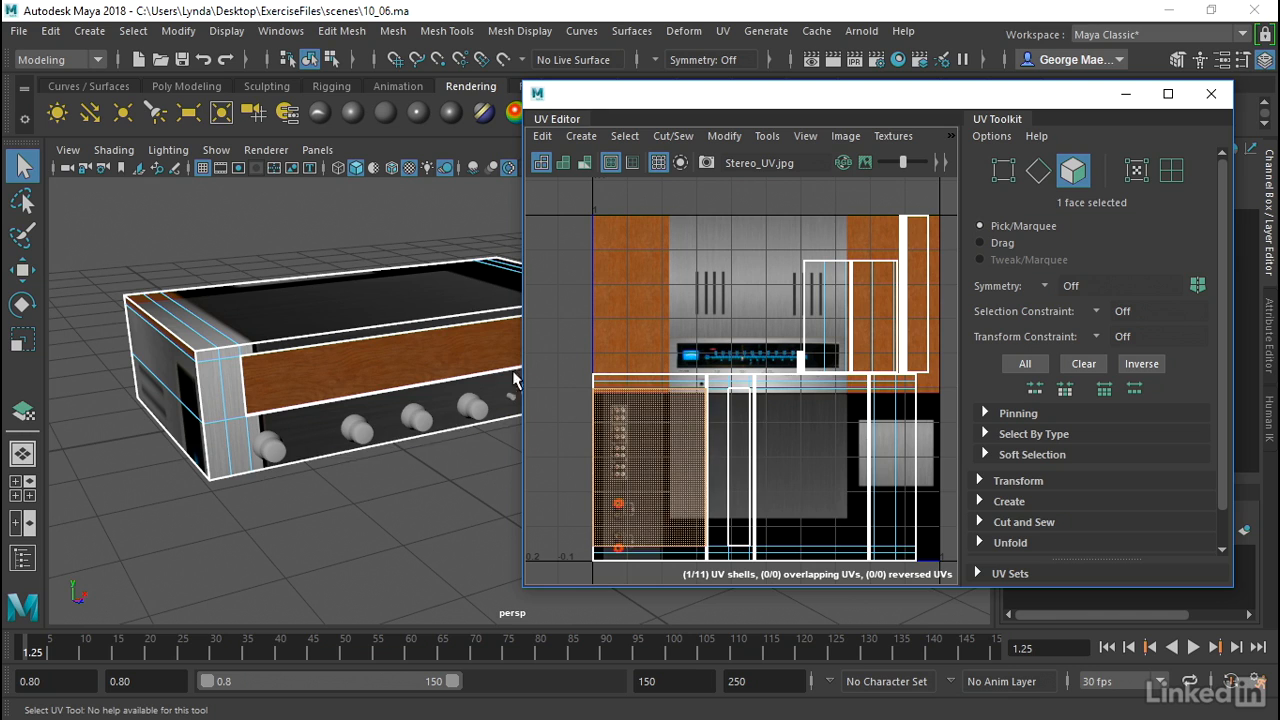
{"action": "left_click", "coordinate": [448, 338], "text": "shift"}
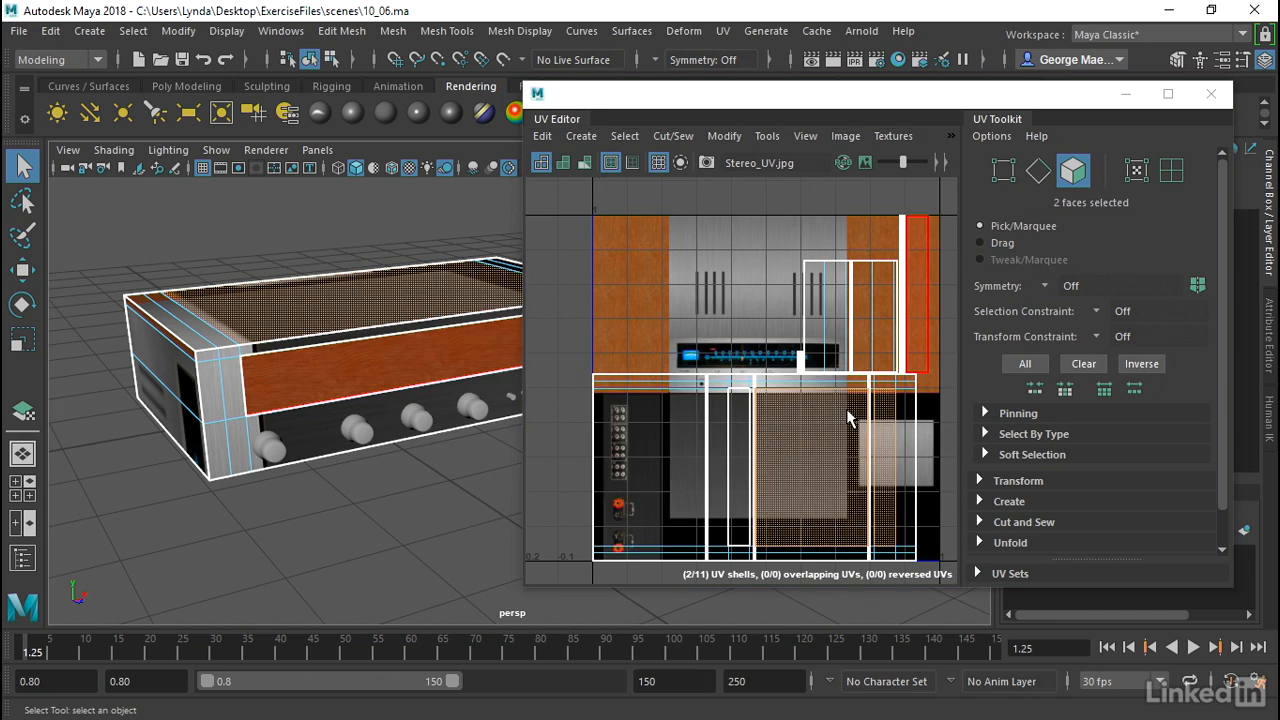
- Select all of the receiver's UV shells and move them horizontally off the texture into the empty negative U area
{"action": "scroll", "coordinate": [848, 418], "scroll_direction": "down", "scroll_amount": 3}
{"action": "right_click_drag", "start_coordinate": [847, 343], "coordinate": [797, 330]}
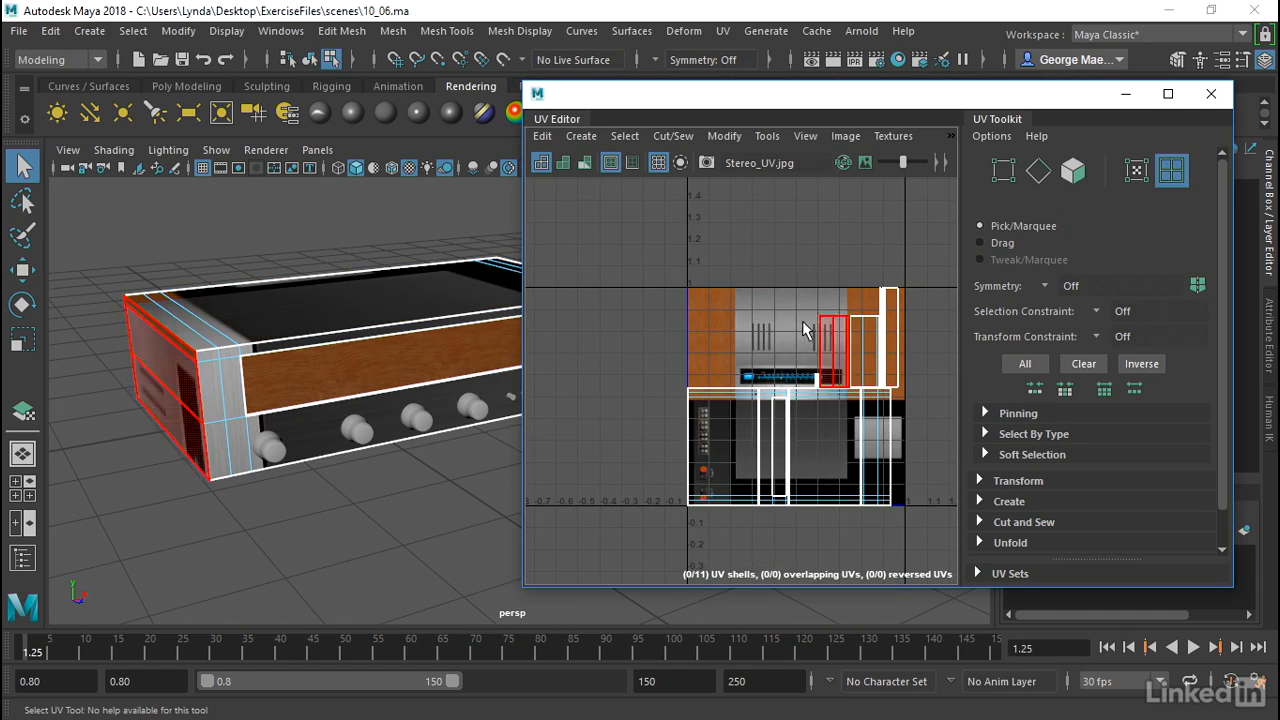
{"action": "left_click_drag", "start_coordinate": [917, 258], "coordinate": [665, 525]}
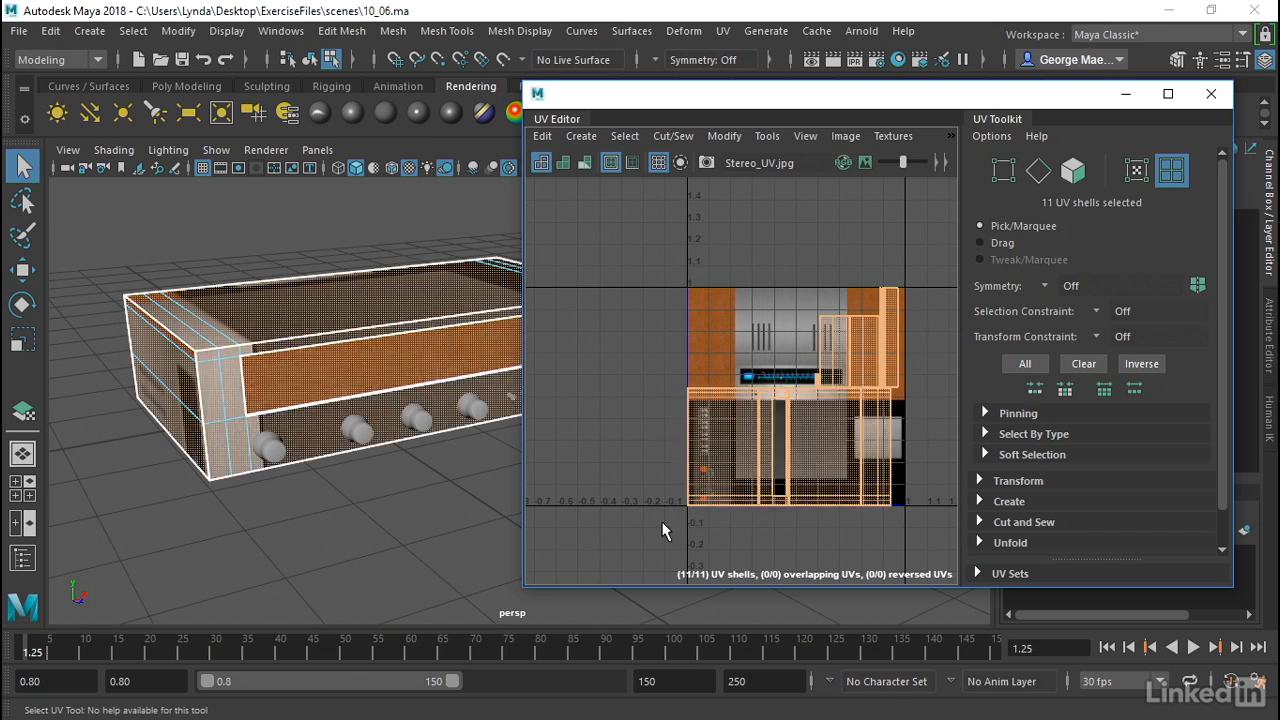
{"action": "key", "text": "w"}
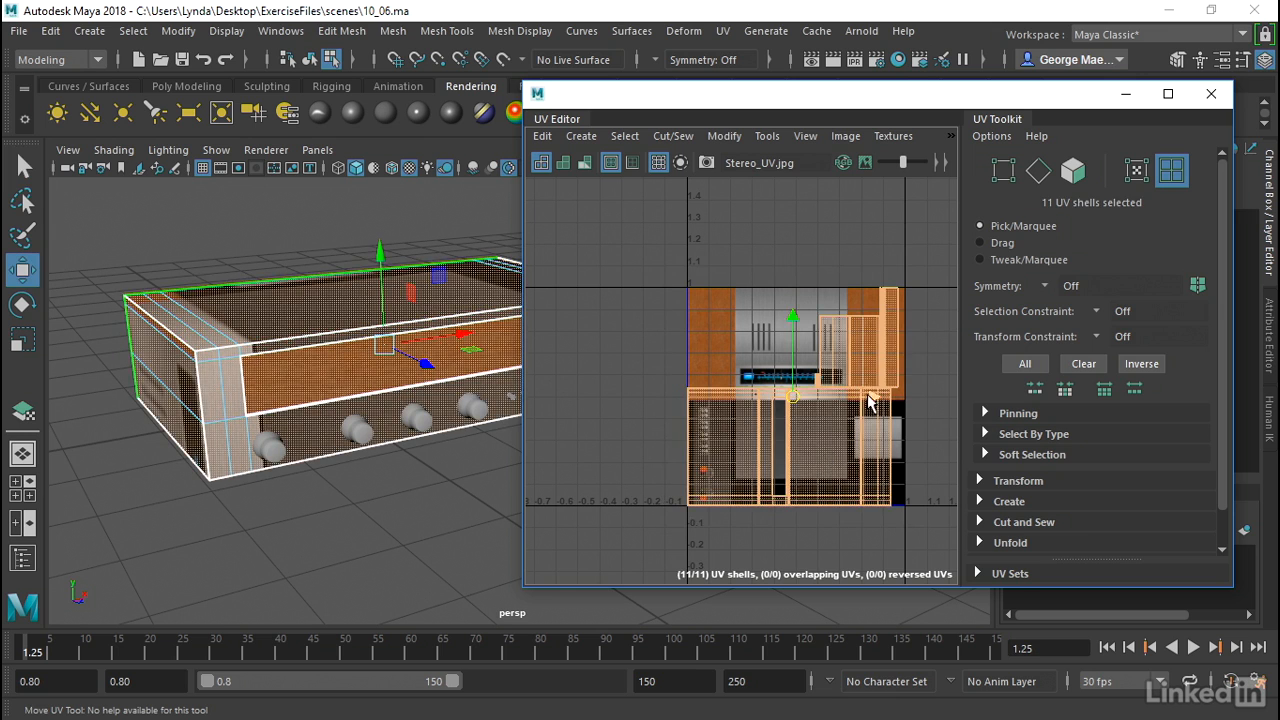
{"action": "left_click_drag", "start_coordinate": [871, 396], "coordinate": [627, 396]}
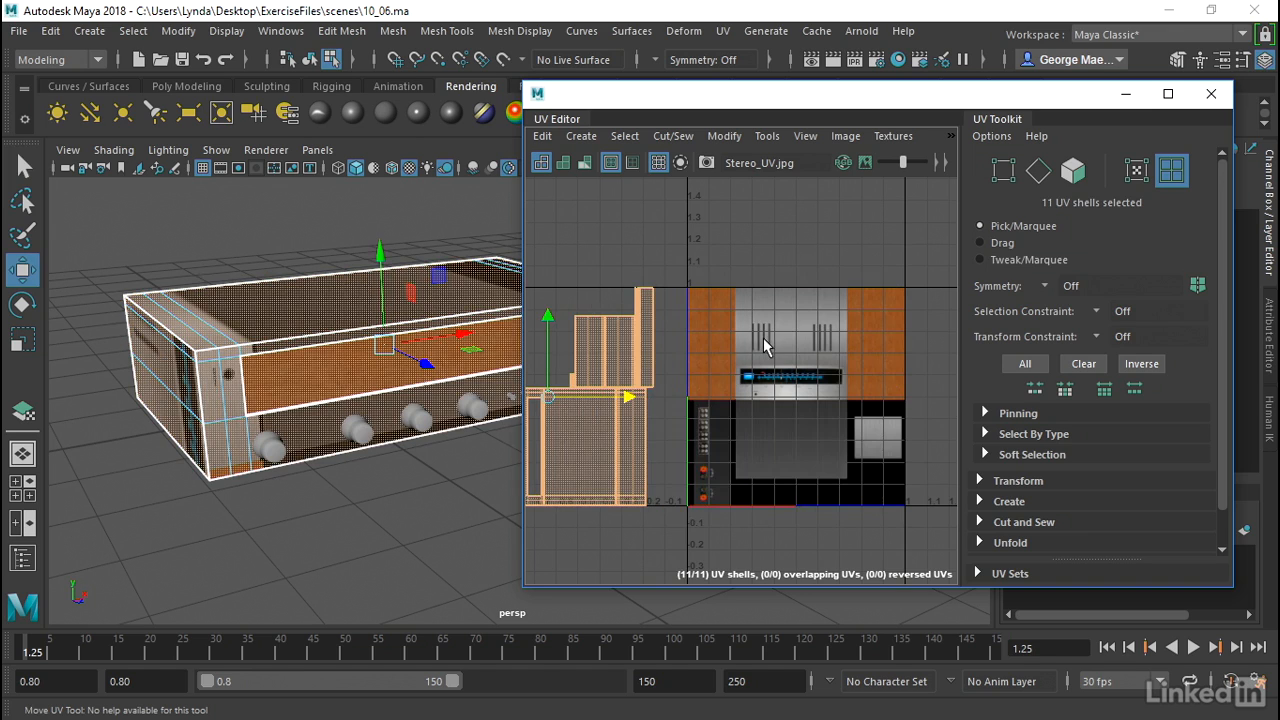
{"action": "scroll", "coordinate": [763, 338], "scroll_direction": "up", "scroll_amount": 3}
{"action": "middle_click_drag", "start_coordinate": [763, 338], "coordinate": [729, 321], "text": "alt"}
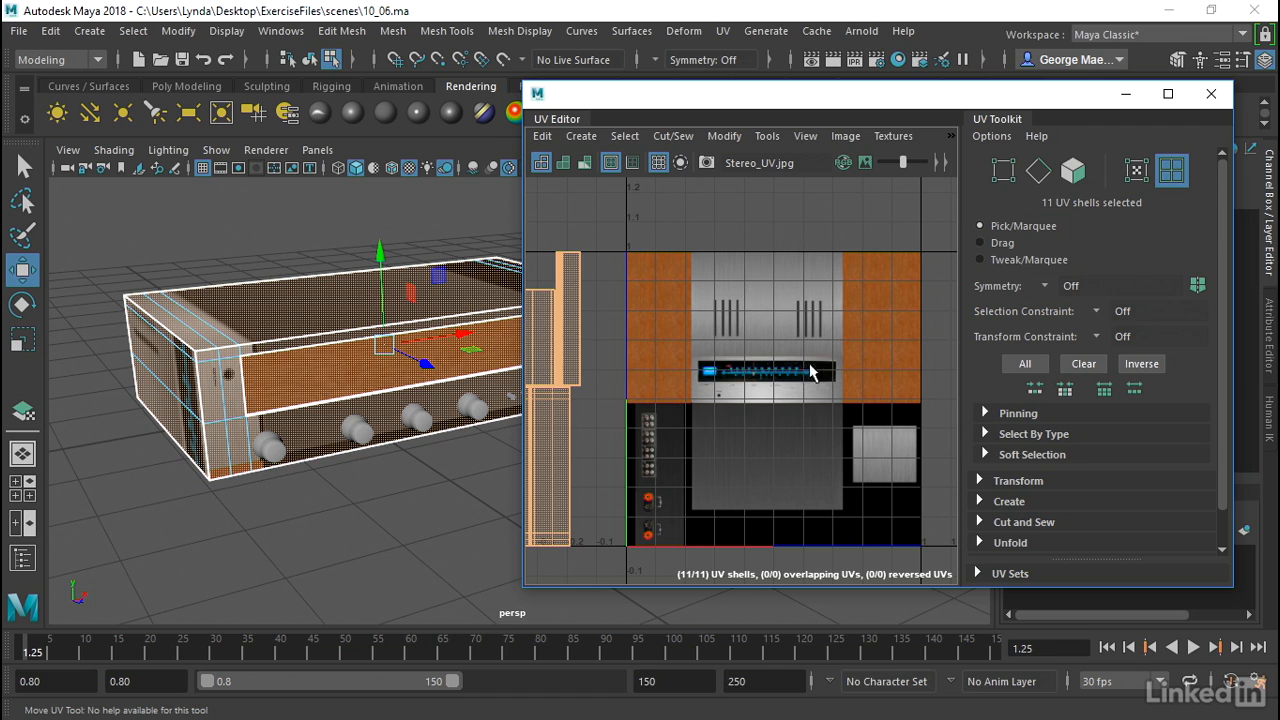
{"action": "left_click", "coordinate": [608, 356]}
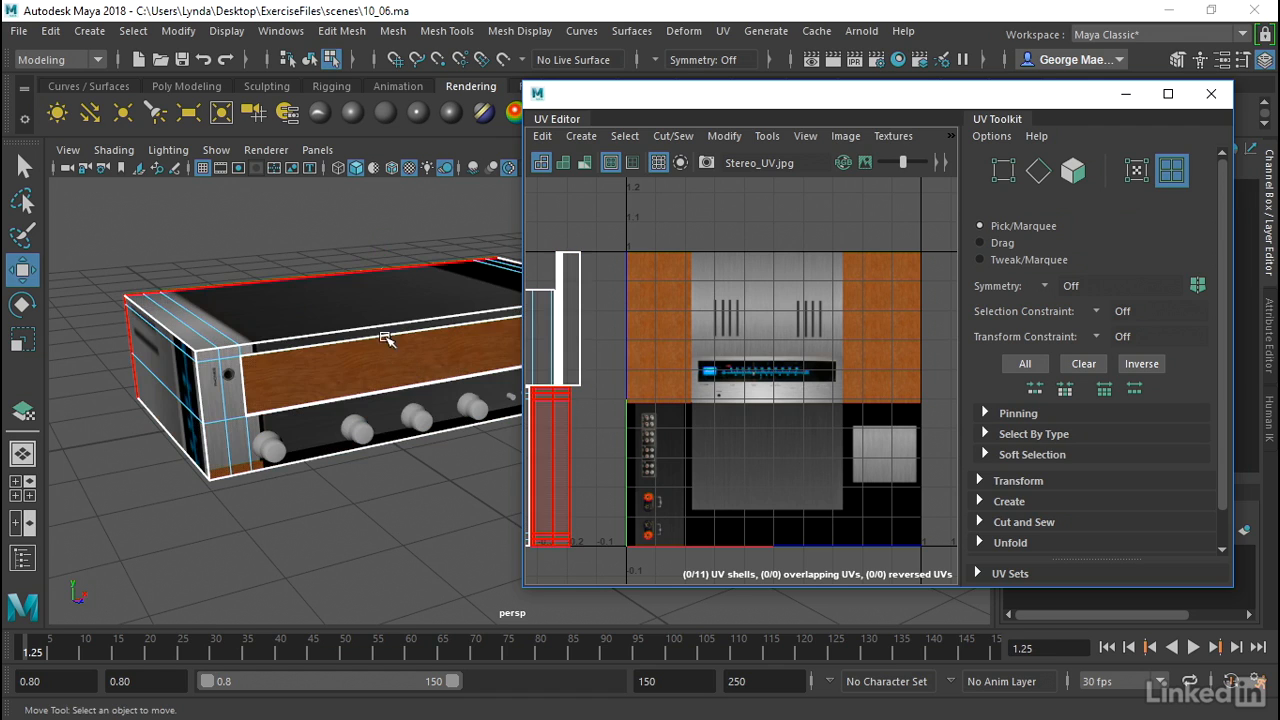
- Select individual faces on the receiver's front in face mode to examine which UV shells they belong to
{"action": "left_click_drag", "start_coordinate": [386, 340], "coordinate": [471, 330], "text": "alt"}
{"action": "right_click_drag", "start_coordinate": [339, 340], "coordinate": [348, 223]}
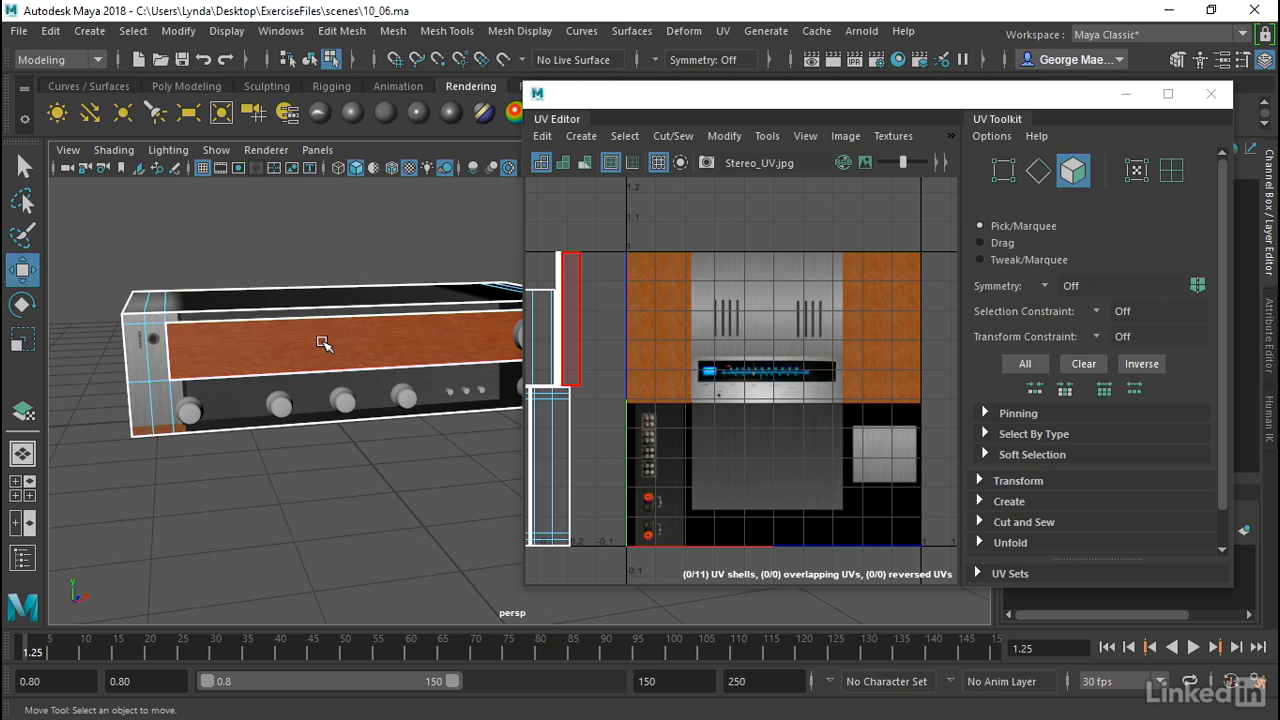
{"action": "left_click", "coordinate": [336, 346]}
{"action": "middle_click_drag", "start_coordinate": [621, 354], "coordinate": [720, 353], "text": "alt"}
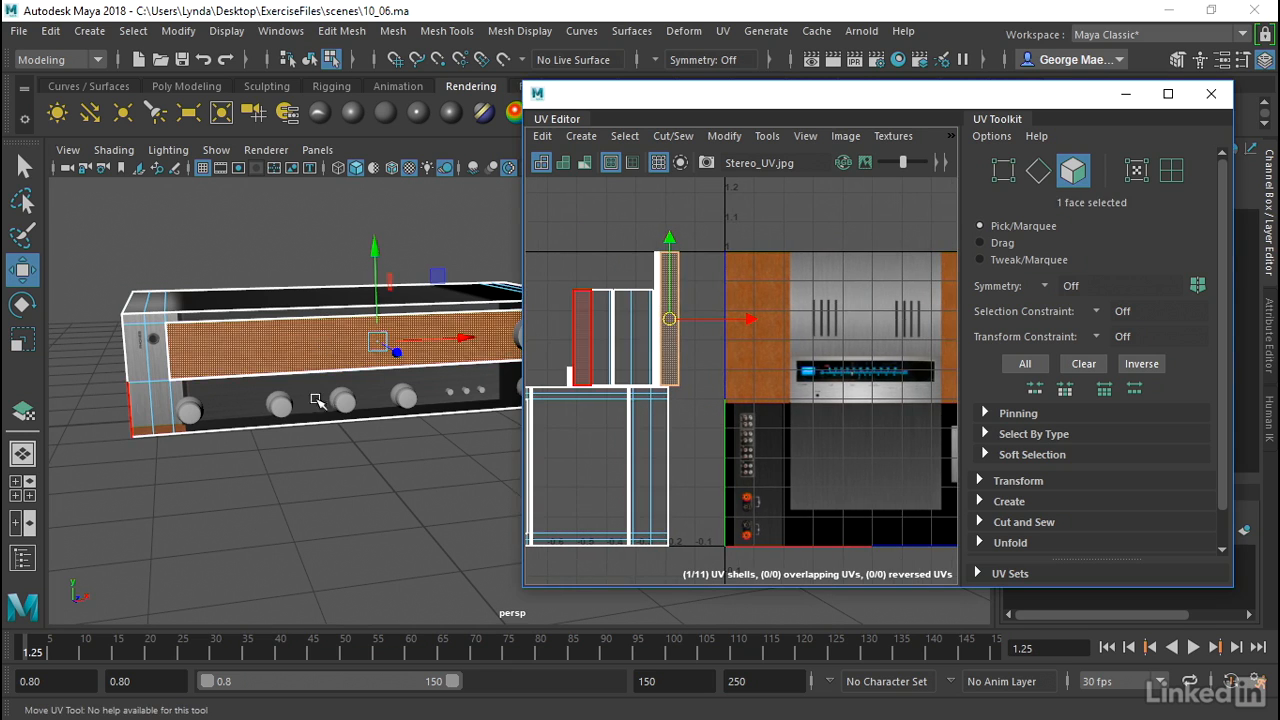
{"action": "left_click", "coordinate": [227, 399]}
{"action": "middle_click_drag", "start_coordinate": [647, 457], "coordinate": [714, 457], "text": "alt"}
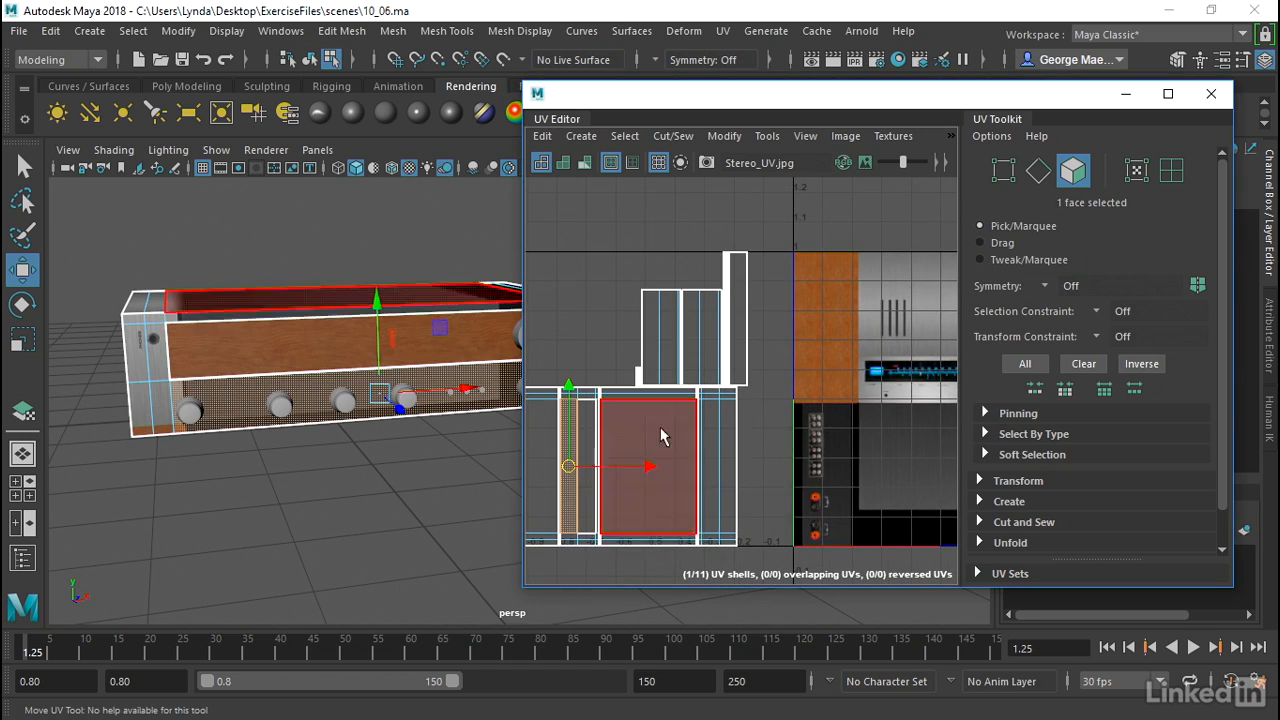
{"action": "left_click", "coordinate": [157, 352]}
{"action": "left_click", "coordinate": [293, 342]}
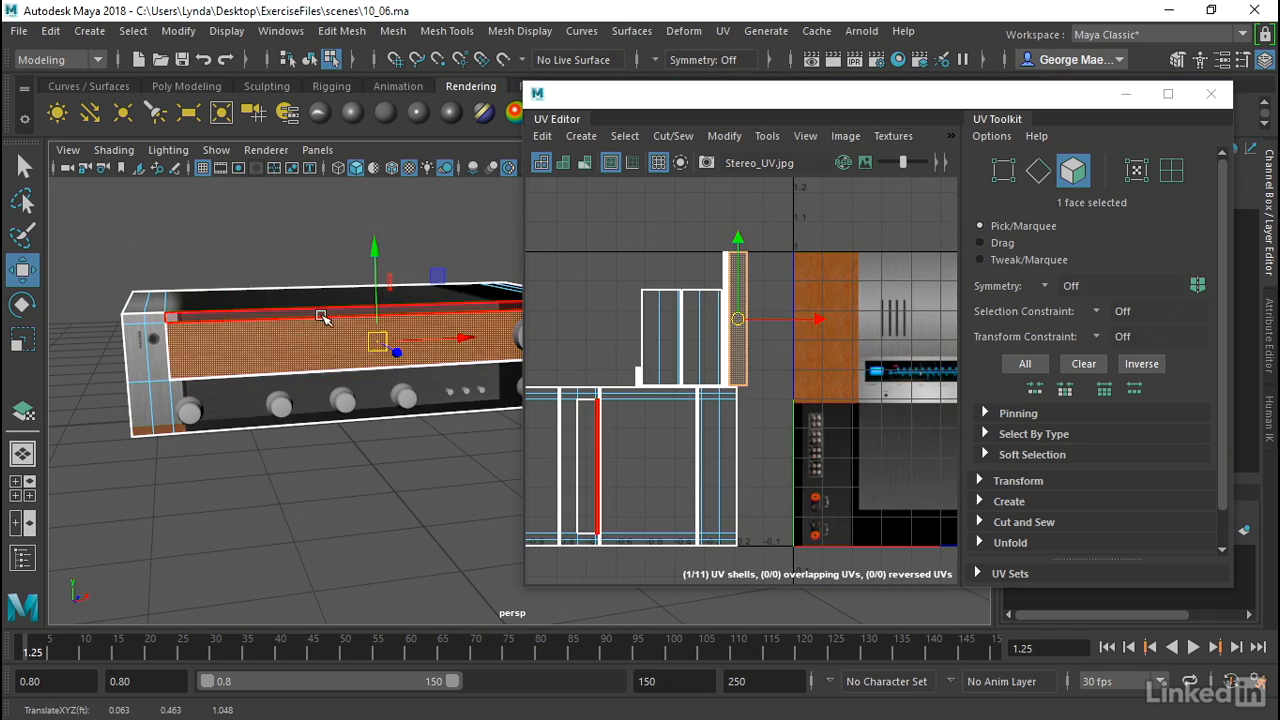
{"action": "left_click", "coordinate": [330, 308]}
- Select the receiver's large upper front face and grow the selection twice to cover the front panel's 13 faces
{"action": "left_click", "coordinate": [362, 342]}
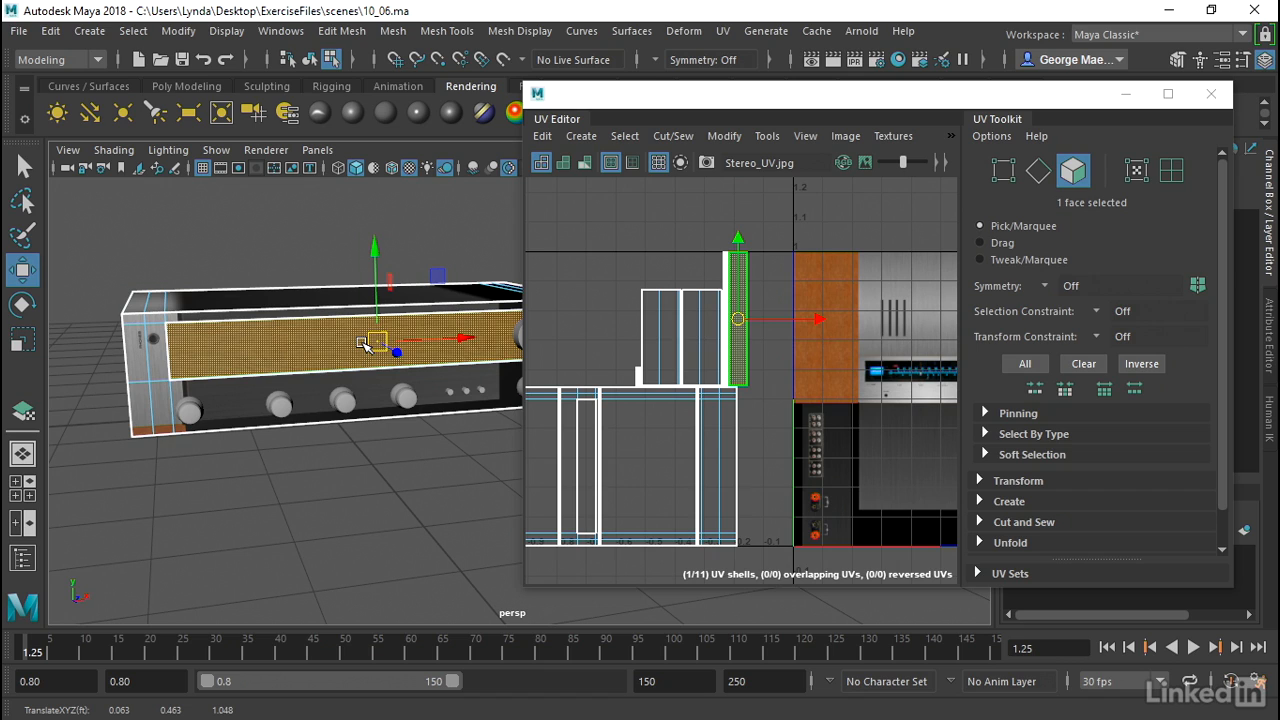
{"action": "key", "text": "shift+period"}
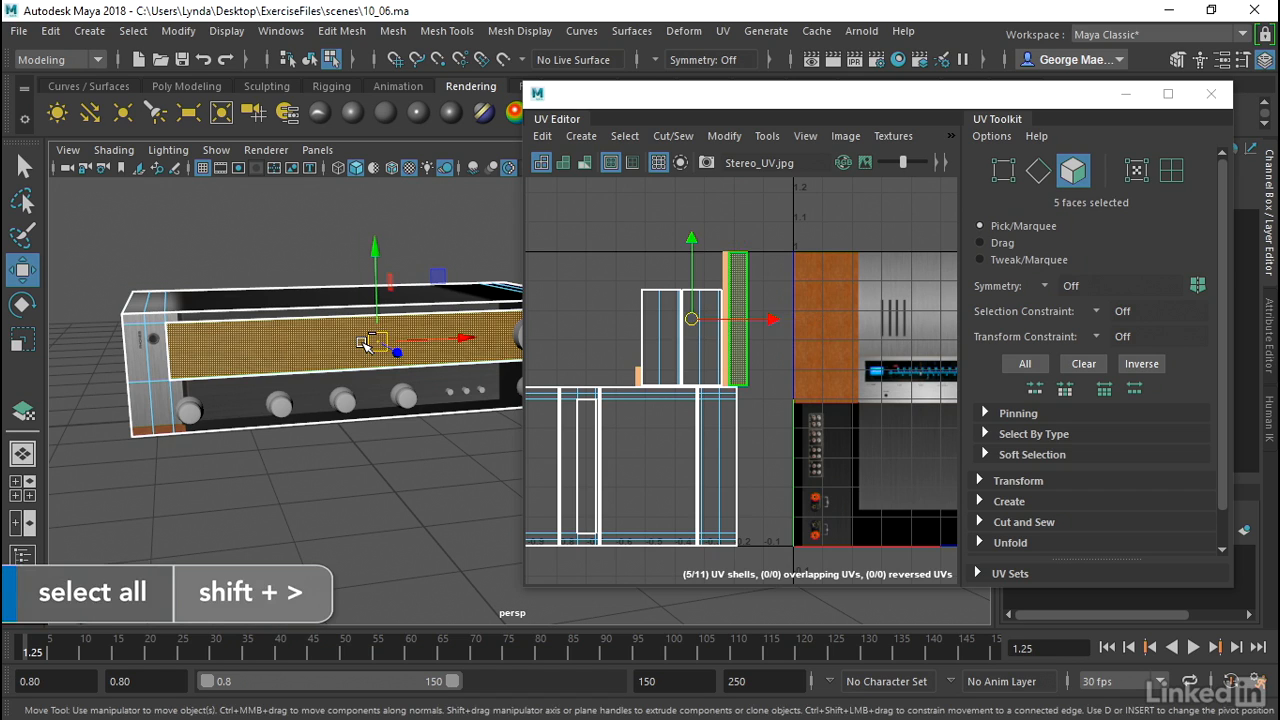
{"action": "key", "text": "shift+period"}
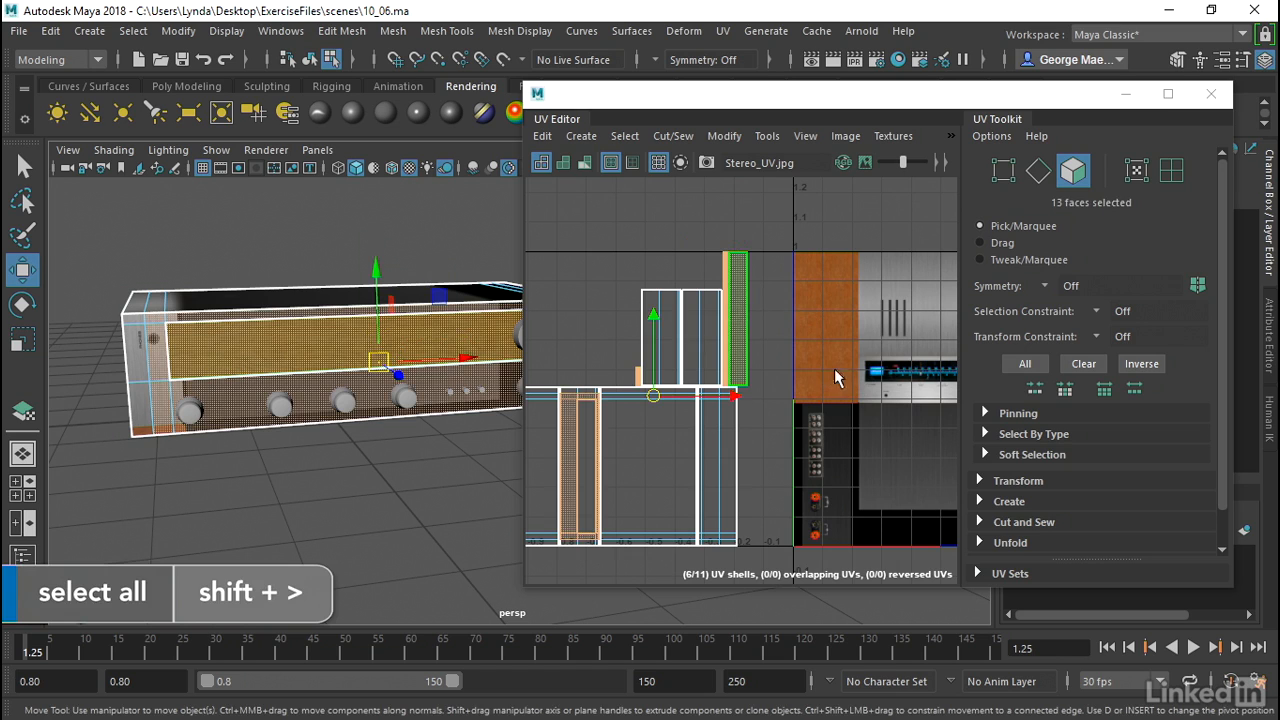
{"action": "middle_click_drag", "start_coordinate": [835, 368], "coordinate": [753, 357], "text": "alt"}
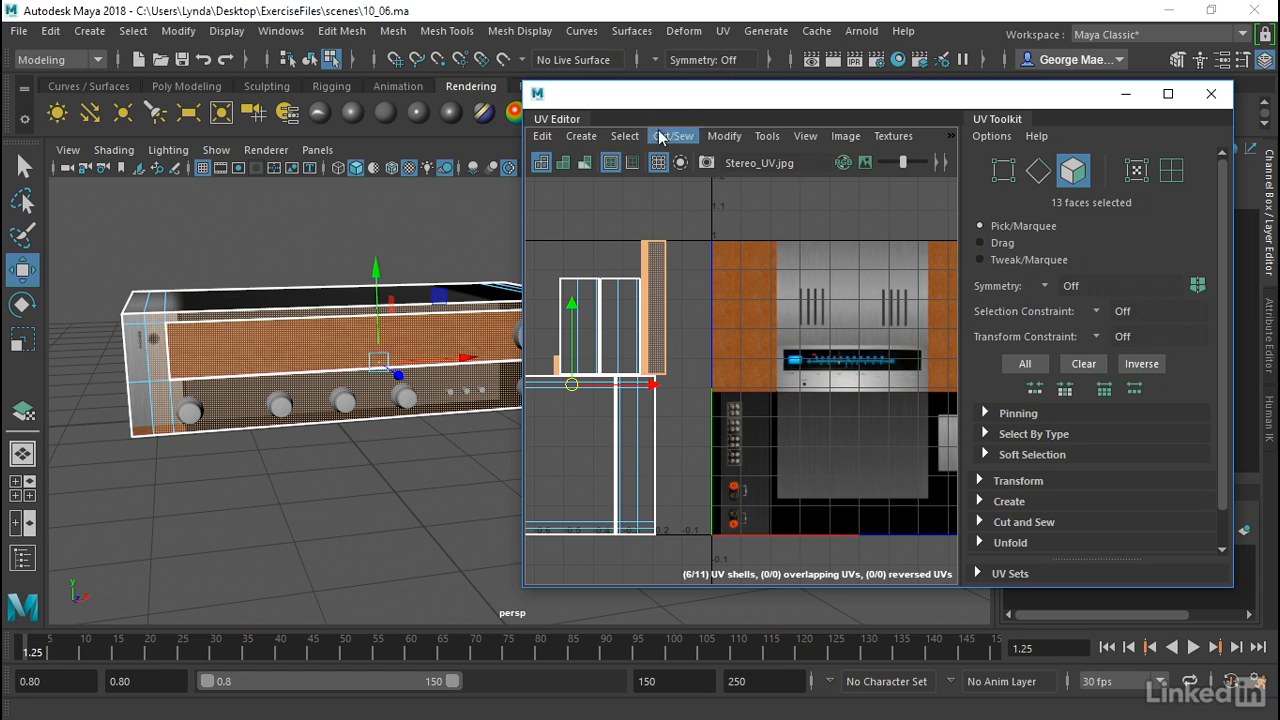
- Apply a planar UV projection to the selected front faces and move the new shell up and toward negative U
{"action": "left_click", "coordinate": [724, 31]}
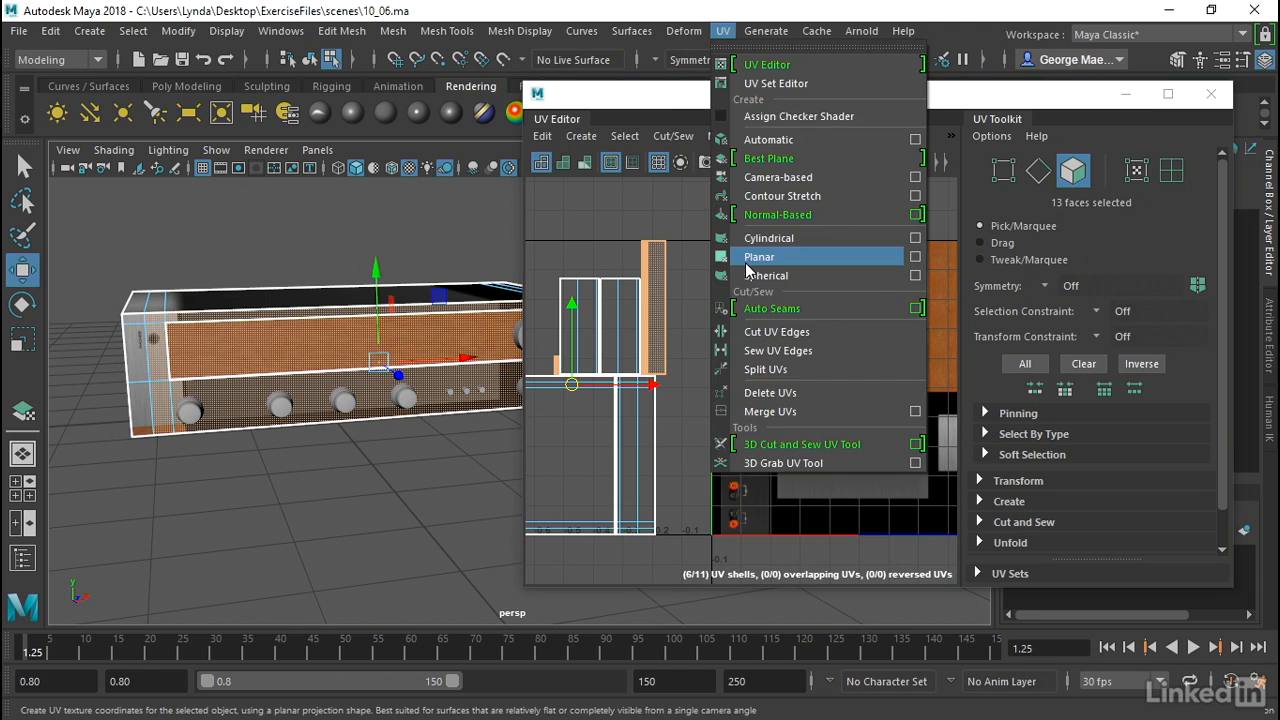
{"action": "left_click", "coordinate": [636, 86]}
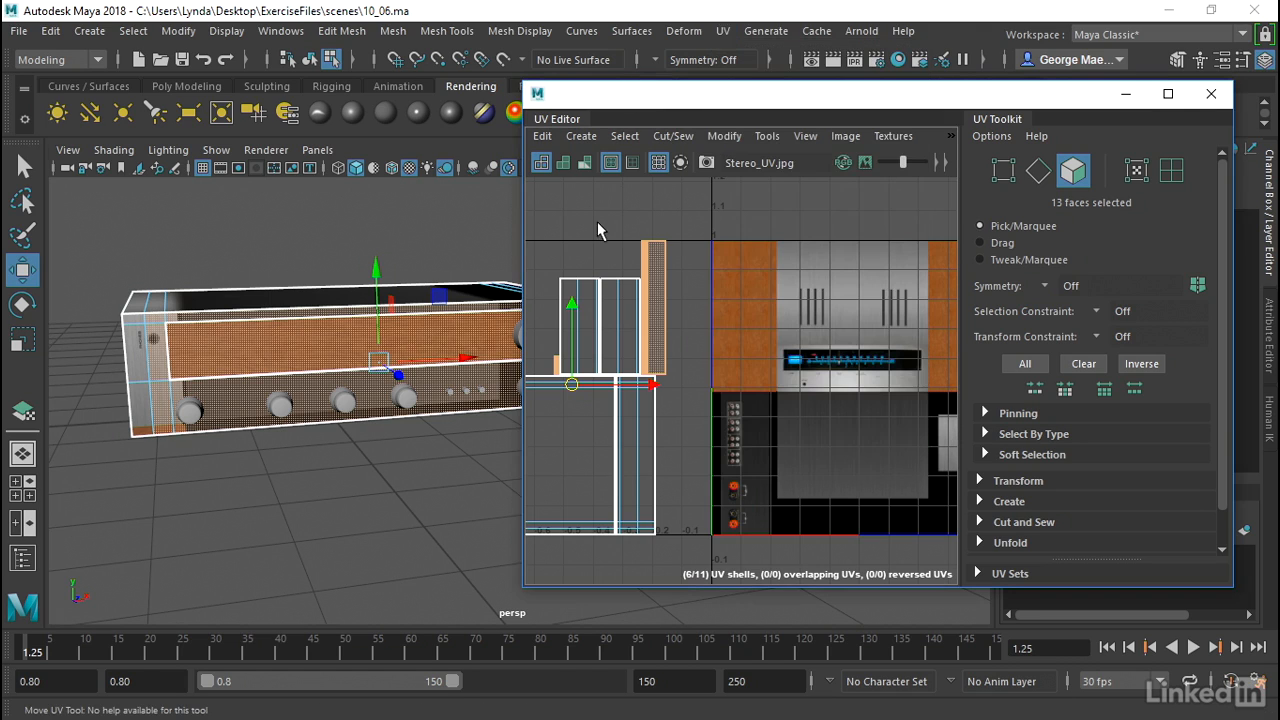
{"action": "left_click", "coordinate": [632, 140]}
{"action": "mouse_move", "coordinate": [589, 136]}
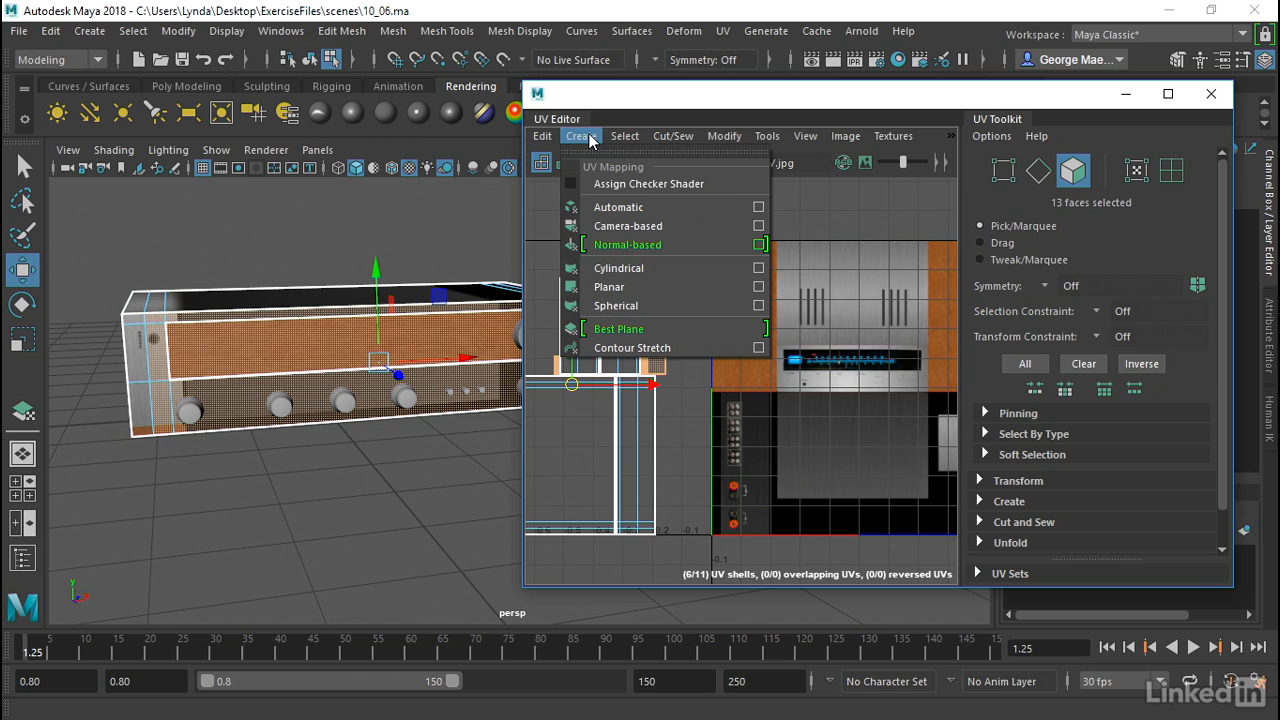
{"action": "left_click", "coordinate": [608, 288]}
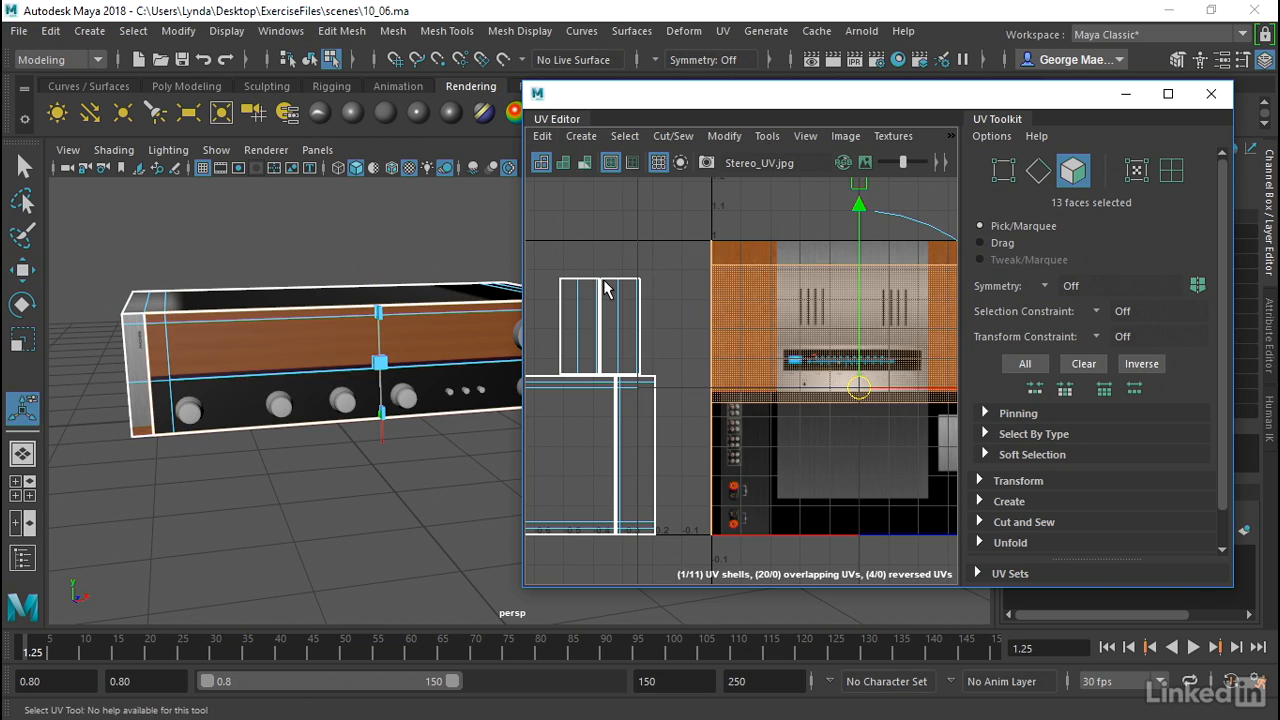
{"action": "left_click_drag", "start_coordinate": [857, 386], "coordinate": [800, 348]}
{"action": "left_click_drag", "start_coordinate": [400, 402], "coordinate": [488, 381], "text": "alt"}
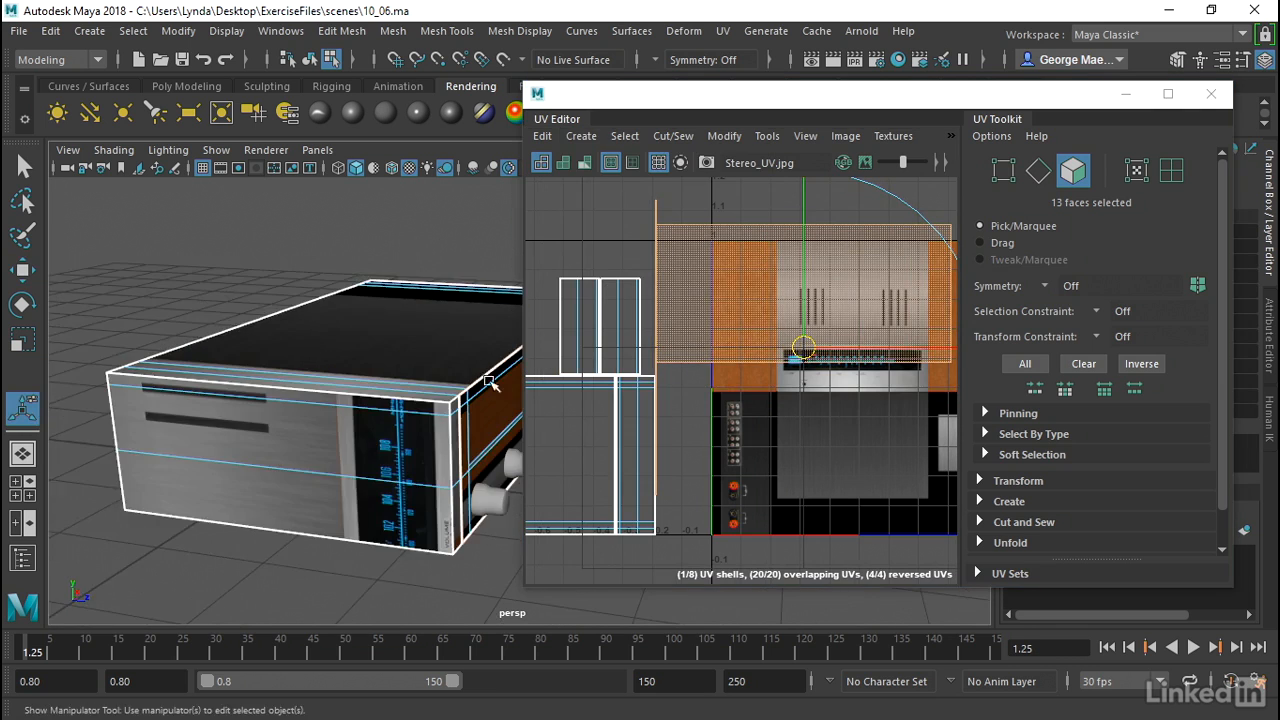
- Set the projection width of the front panel's planar projection to 1.000 in its attributes, minimizing the UV Editor to reach them
{"action": "middle_click_drag", "start_coordinate": [488, 381], "coordinate": [370, 319], "text": "alt"}
{"action": "left_click", "coordinate": [1125, 95]}
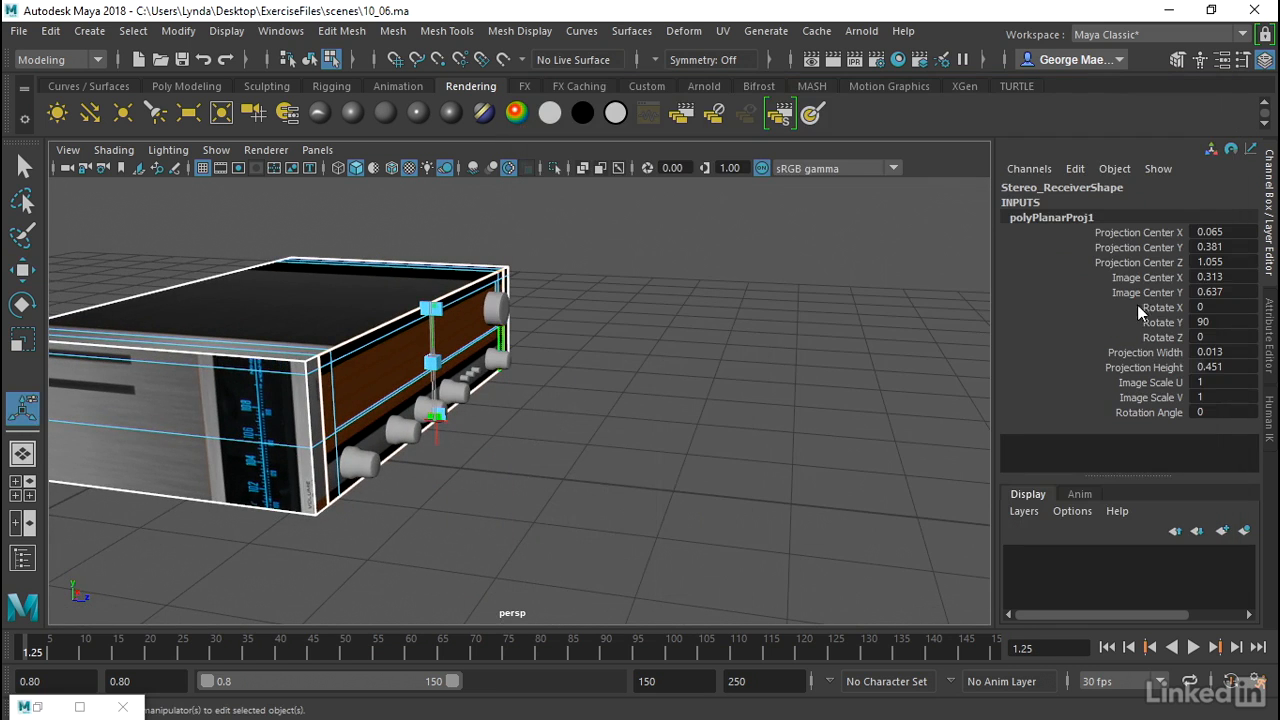
{"action": "left_click", "coordinate": [1271, 322]}
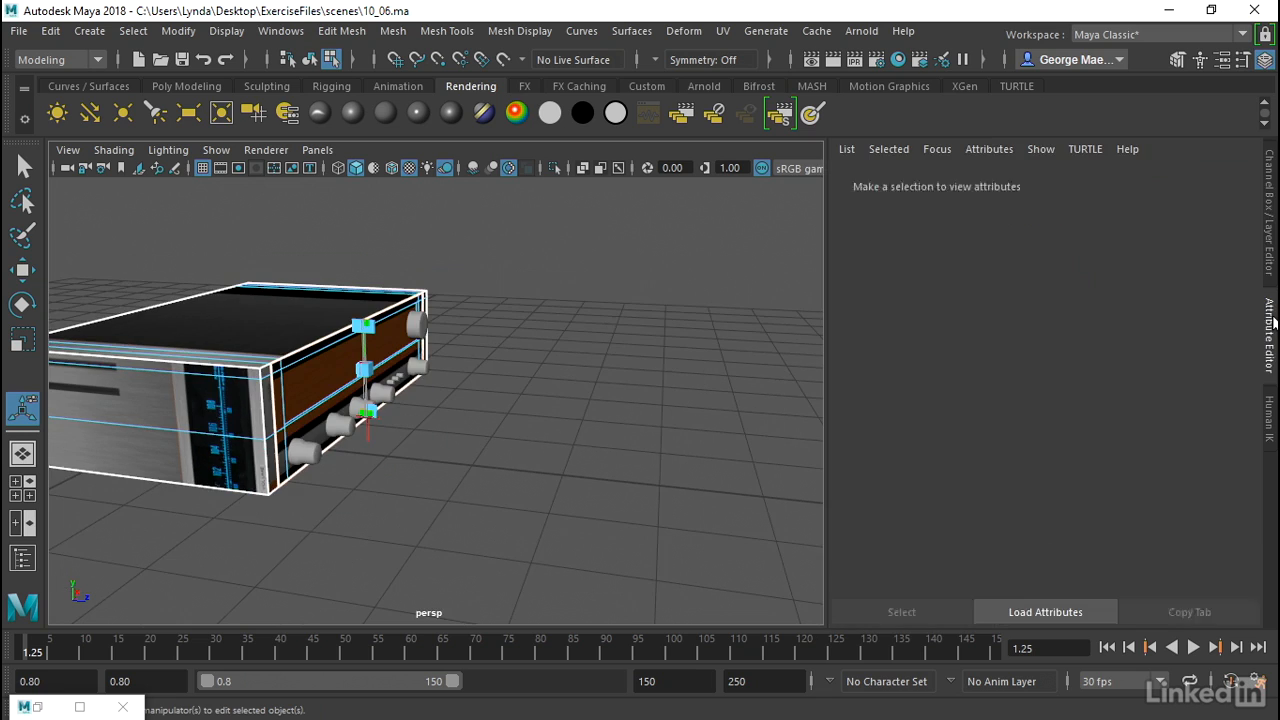
{"action": "left_click_drag", "start_coordinate": [1094, 368], "coordinate": [1237, 368]}
{"action": "left_click", "coordinate": [1010, 368]}
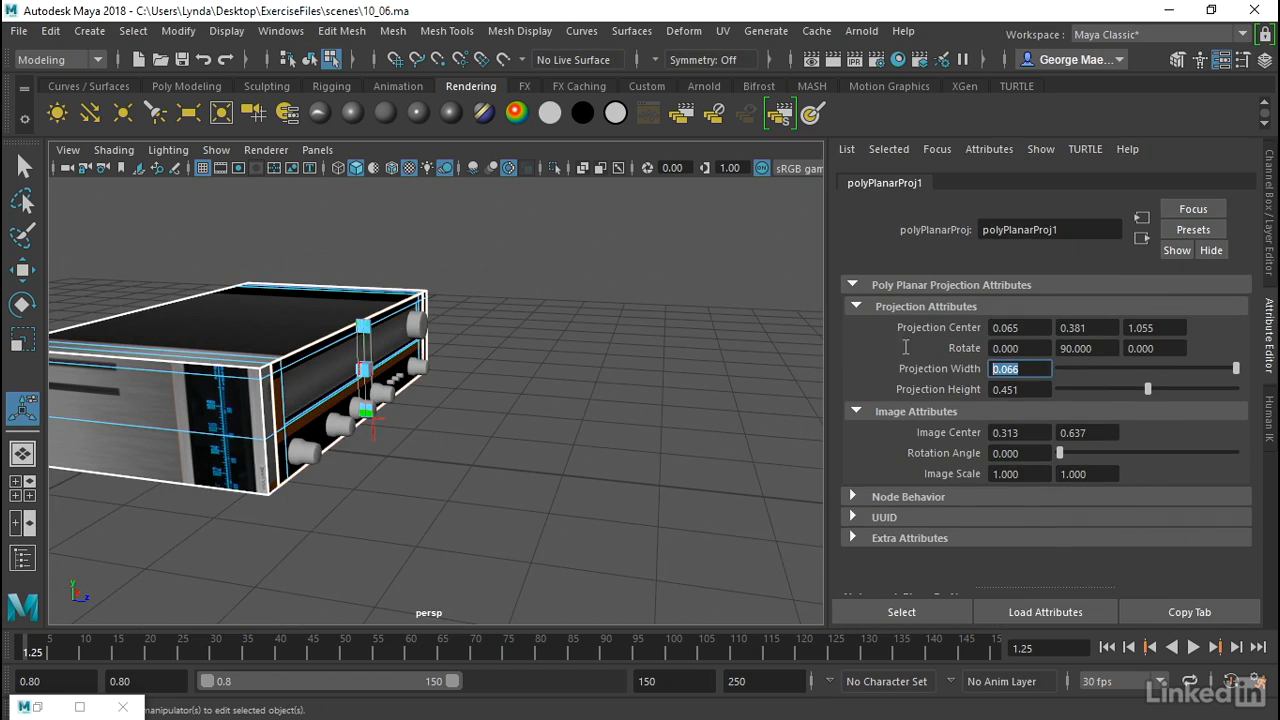
{"action": "type", "text": "1"}
{"action": "key", "text": "Return"}
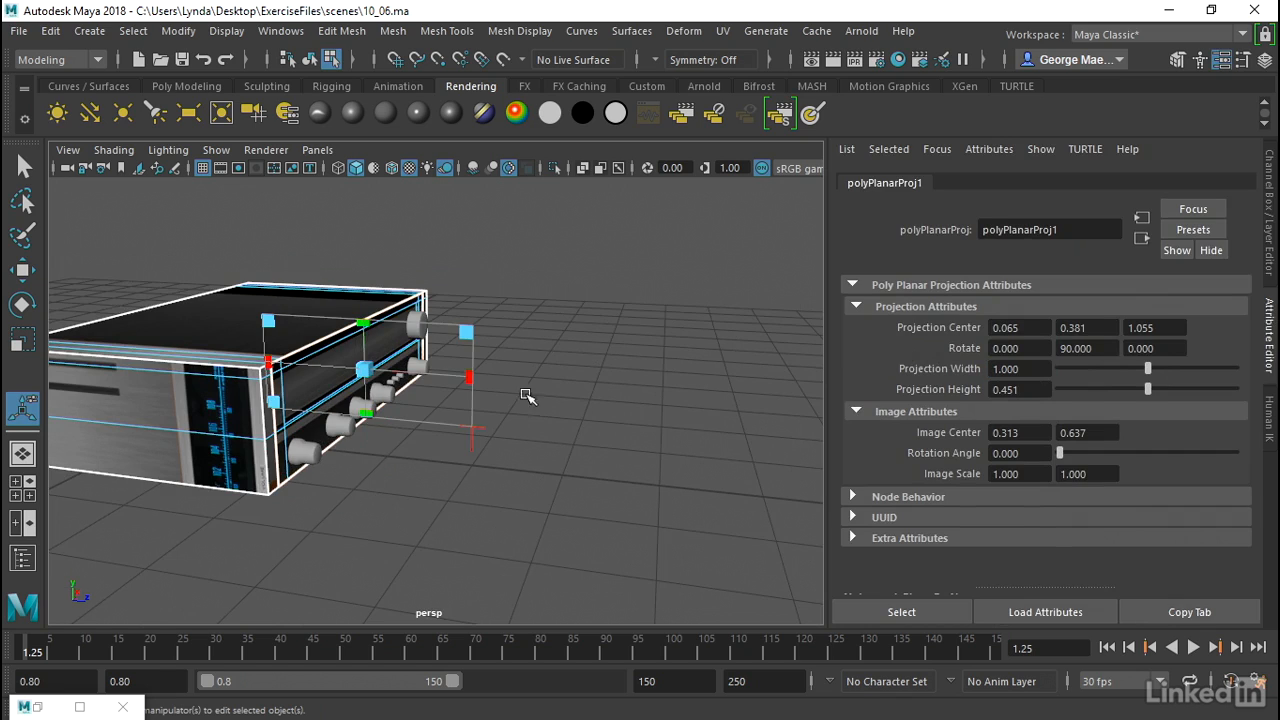
- Set the planar projection's Y rotation to 0 and restore the UV Editor as a floating window beside the model
{"action": "left_click", "coordinate": [1096, 347]}
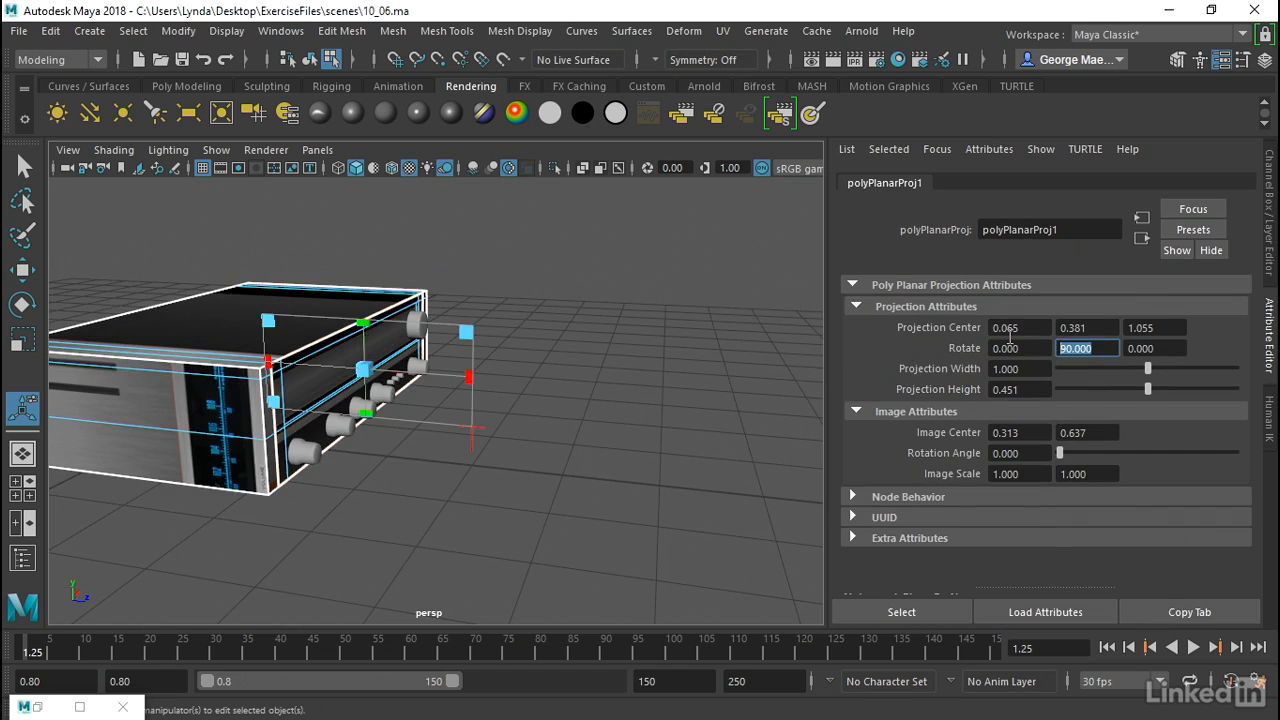
{"action": "type", "text": "0"}
{"action": "key", "text": "Return"}
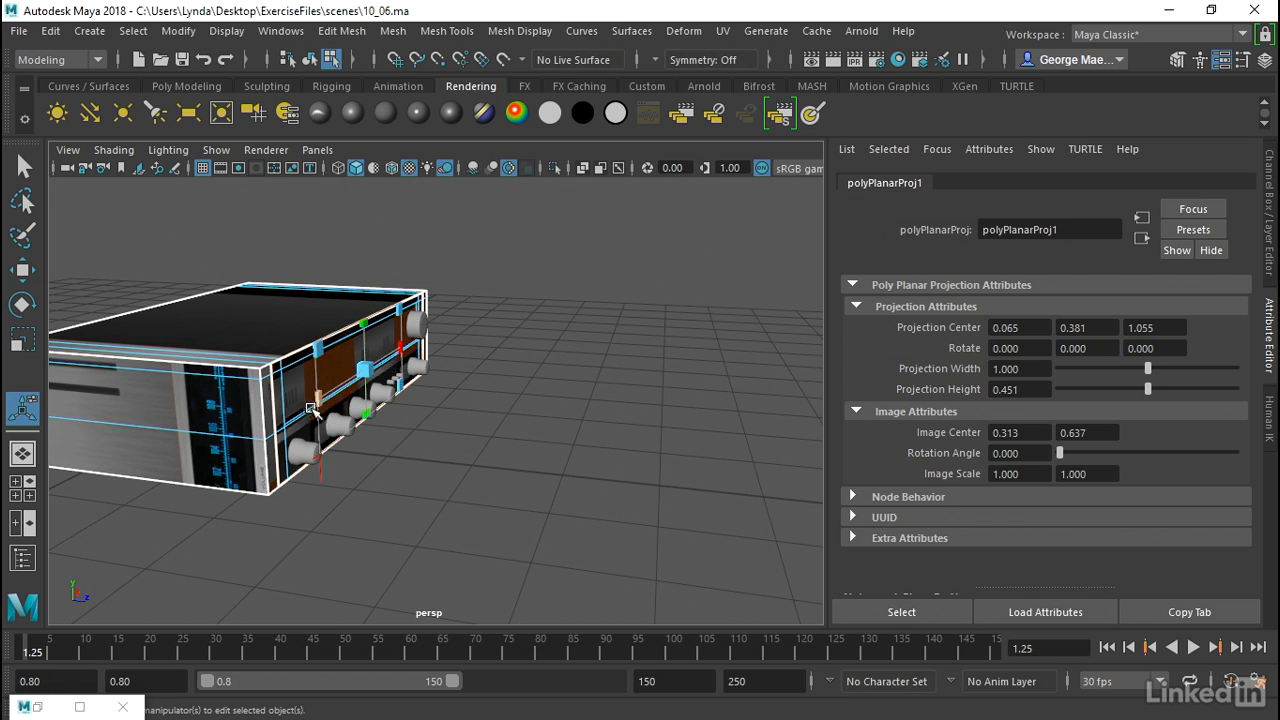
{"action": "left_click_drag", "start_coordinate": [383, 440], "coordinate": [180, 619], "text": "alt"}
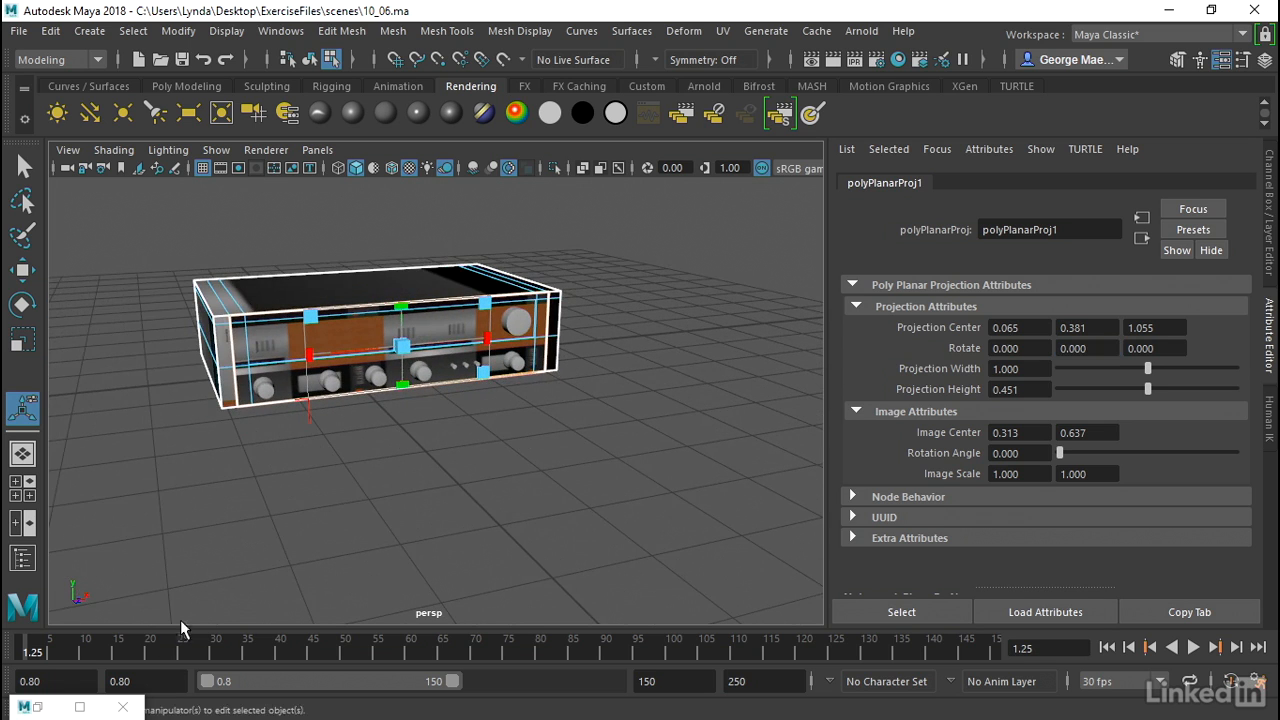
{"action": "left_click", "coordinate": [80, 707]}
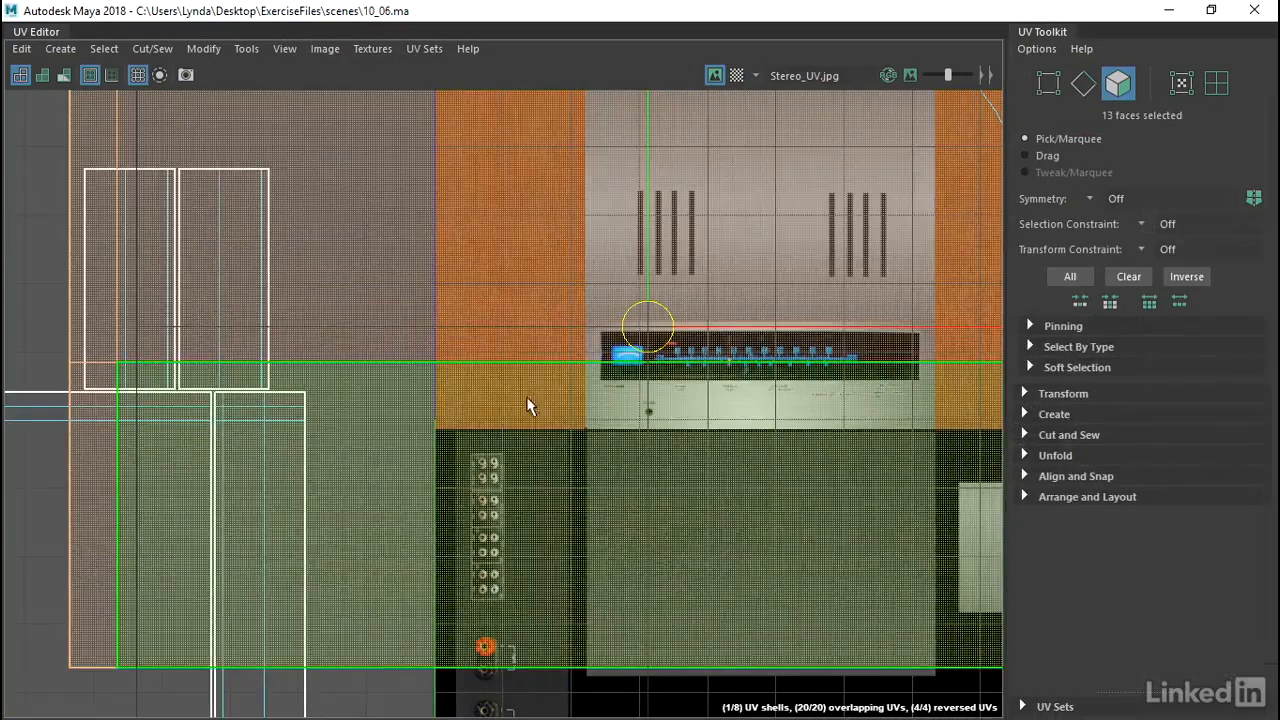
{"action": "left_click", "coordinate": [1222, 9]}
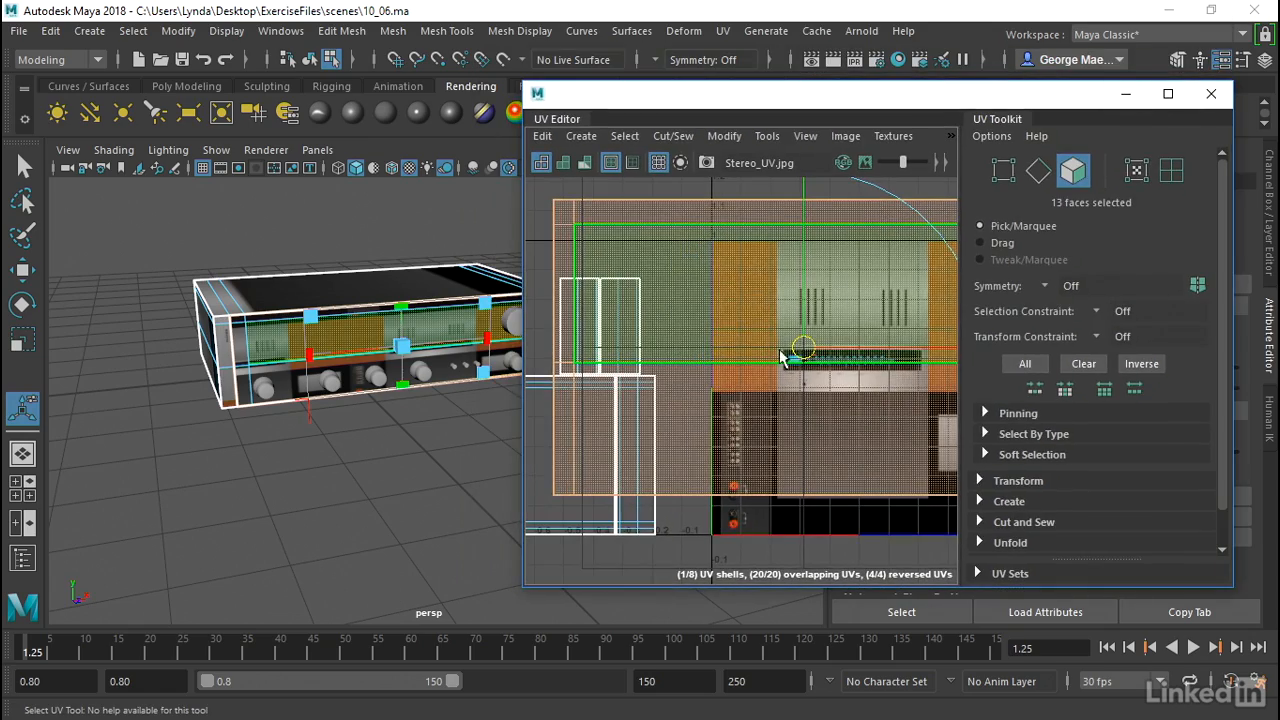
- Scale the front panel's UV shell down uniformly and position it over the tuner front in the texture
{"action": "scroll", "coordinate": [779, 357], "scroll_direction": "down", "scroll_amount": 3}
{"action": "mouse_move", "coordinate": [790, 352]}
{"action": "left_mouse_down"}
{"action": "mouse_move", "coordinate": [818, 335]}
{"action": "mouse_move", "coordinate": [832, 290]}
{"action": "mouse_move", "coordinate": [829, 345]}
{"action": "mouse_move", "coordinate": [808, 364]}
{"action": "mouse_move", "coordinate": [826, 346]}
{"action": "mouse_move", "coordinate": [806, 343]}
{"action": "left_mouse_up"}
{"action": "scroll", "coordinate": [808, 345], "scroll_direction": "up", "scroll_amount": 5}
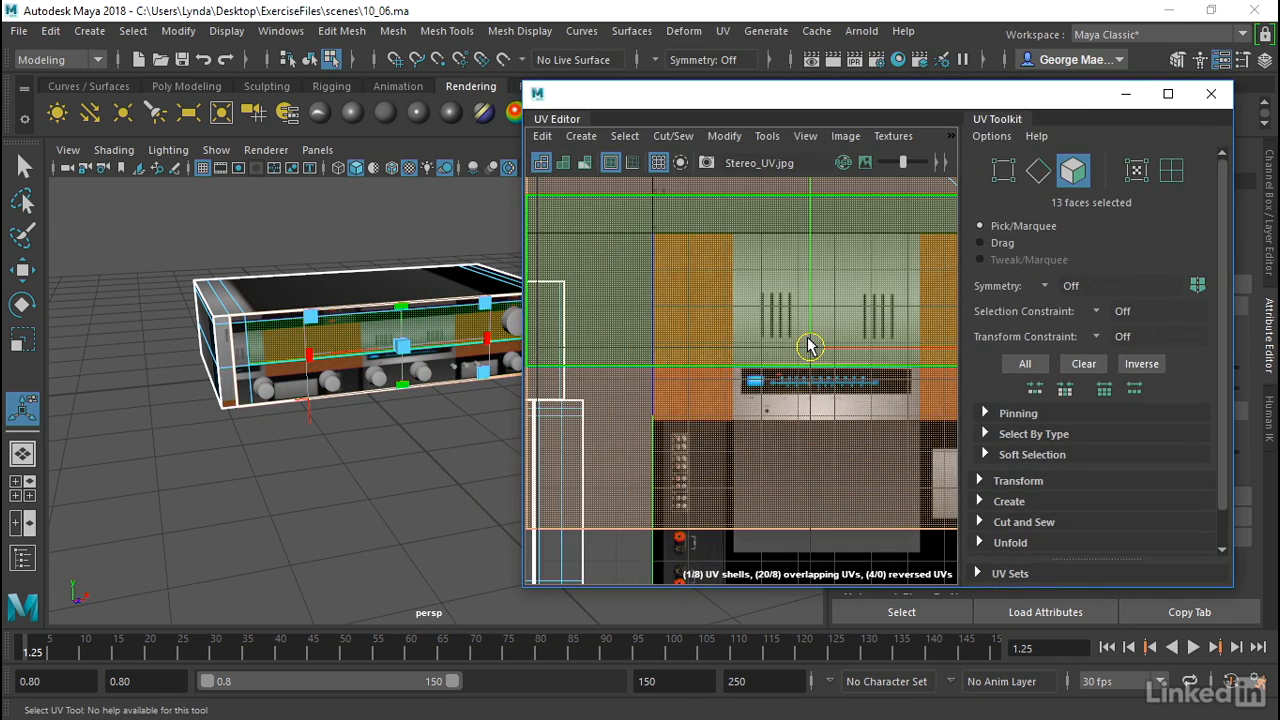
{"action": "left_click_drag", "start_coordinate": [810, 346], "coordinate": [823, 357]}
{"action": "key", "text": "r"}
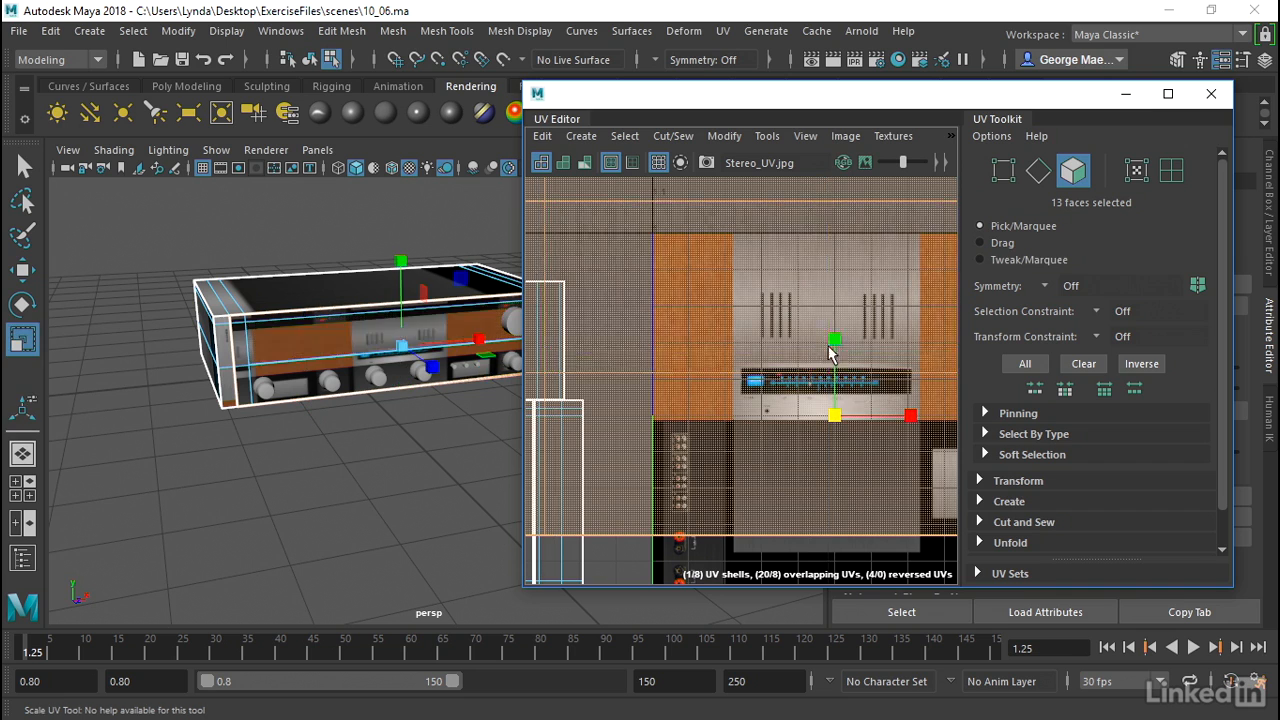
{"action": "left_click_drag", "start_coordinate": [834, 414], "coordinate": [780, 404]}
{"action": "scroll", "coordinate": [758, 398], "scroll_direction": "up", "scroll_amount": 4}
{"action": "key", "text": "w"}
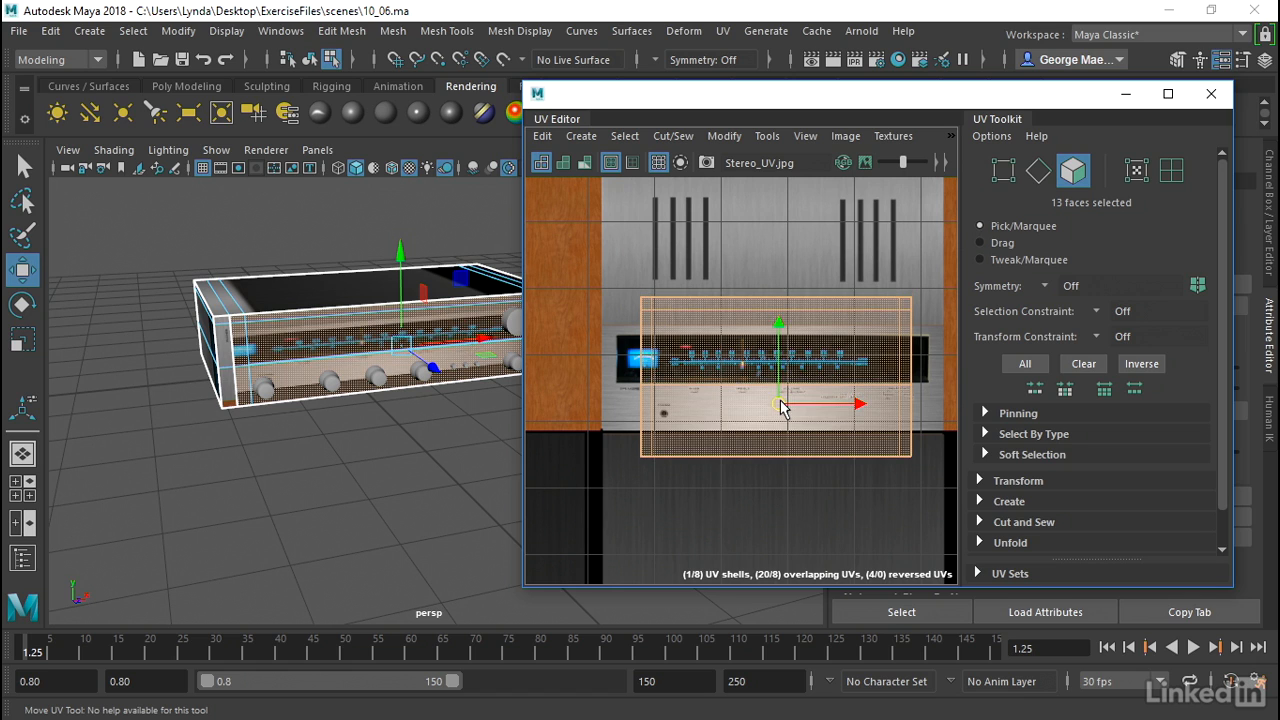
- Scale the front shell vertically and horizontally and nudge it sideways to match the edges of the tuner front image
{"action": "key", "text": "r"}
{"action": "mouse_move", "coordinate": [779, 325]}
{"action": "left_mouse_down"}
{"action": "mouse_move", "coordinate": [779, 364]}
{"action": "mouse_move", "coordinate": [781, 314]}
{"action": "left_mouse_up"}
{"action": "key", "text": "w"}
{"action": "key", "text": "r"}
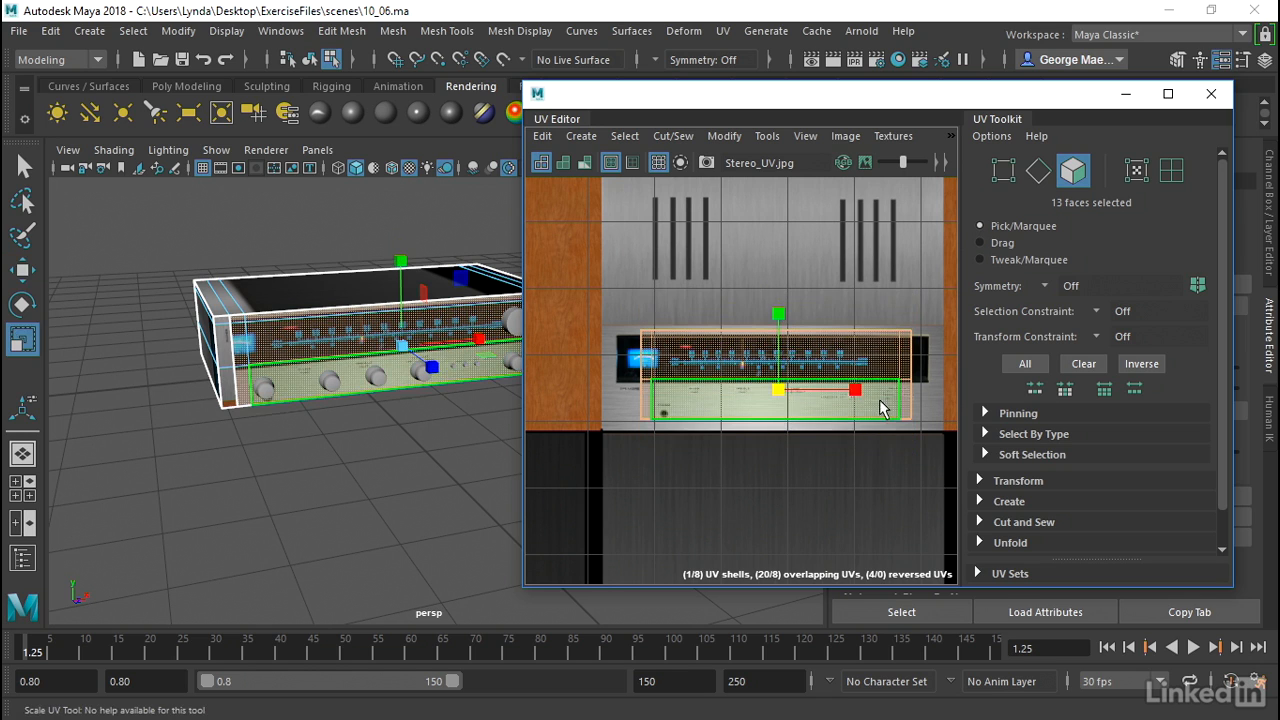
{"action": "left_click_drag", "start_coordinate": [851, 394], "coordinate": [873, 388]}
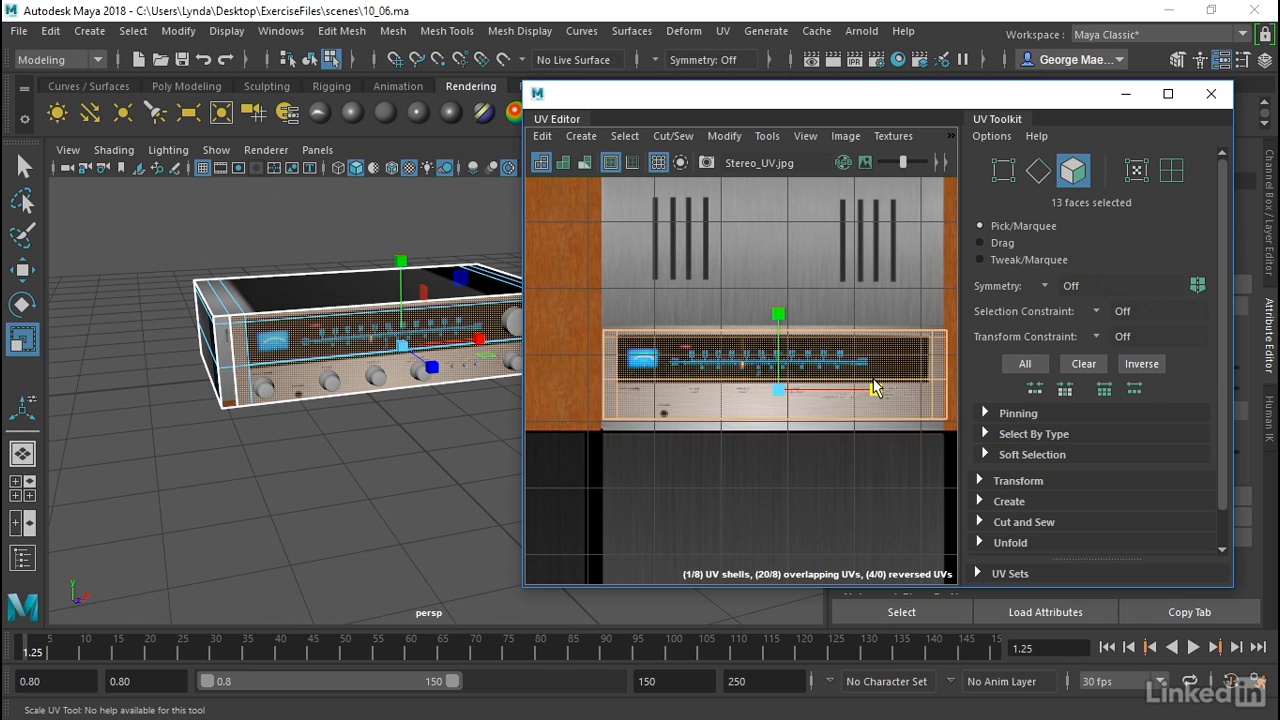
{"action": "key", "text": "r"}
{"action": "left_click_drag", "start_coordinate": [780, 315], "coordinate": [780, 318]}
{"action": "key", "text": "w"}
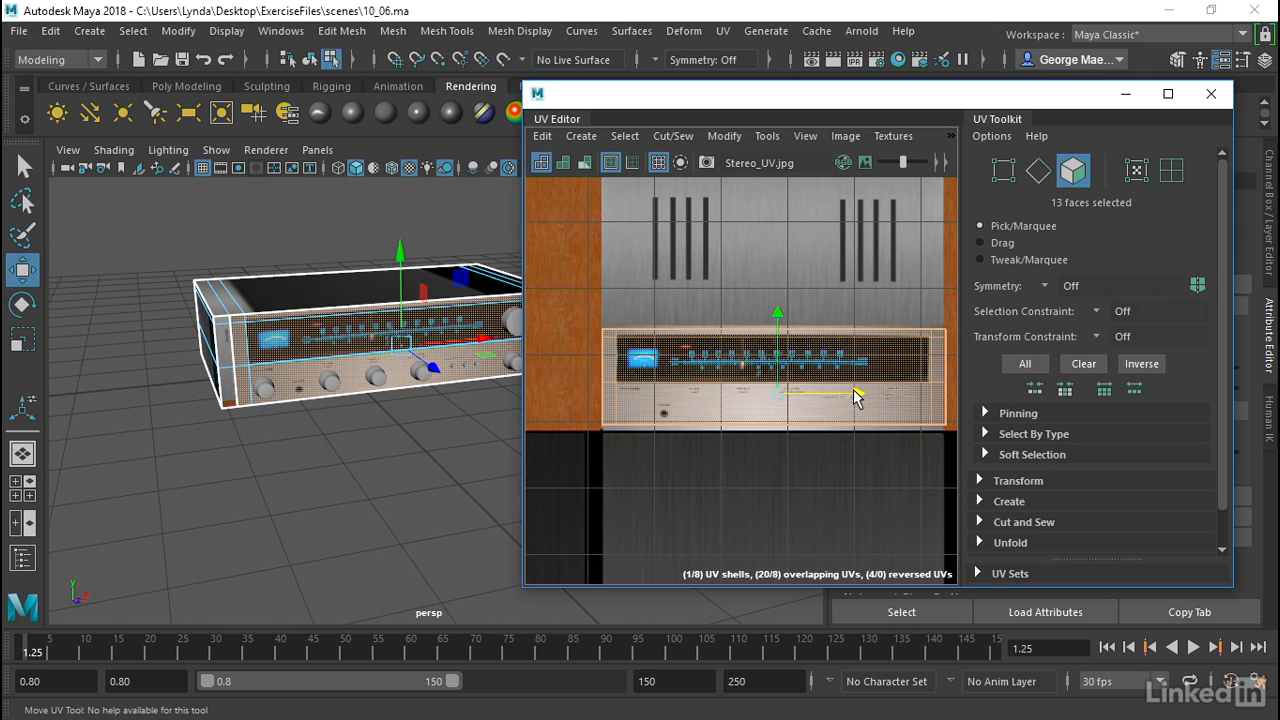
{"action": "left_click_drag", "start_coordinate": [853, 389], "coordinate": [851, 390]}
- Select the four UVs along the front shell's lower edge and move them down to the image's bottom border
{"action": "right_click_drag", "start_coordinate": [488, 383], "coordinate": [578, 387], "text": "alt"}
{"action": "left_click_drag", "start_coordinate": [454, 364], "coordinate": [378, 369], "text": "alt"}
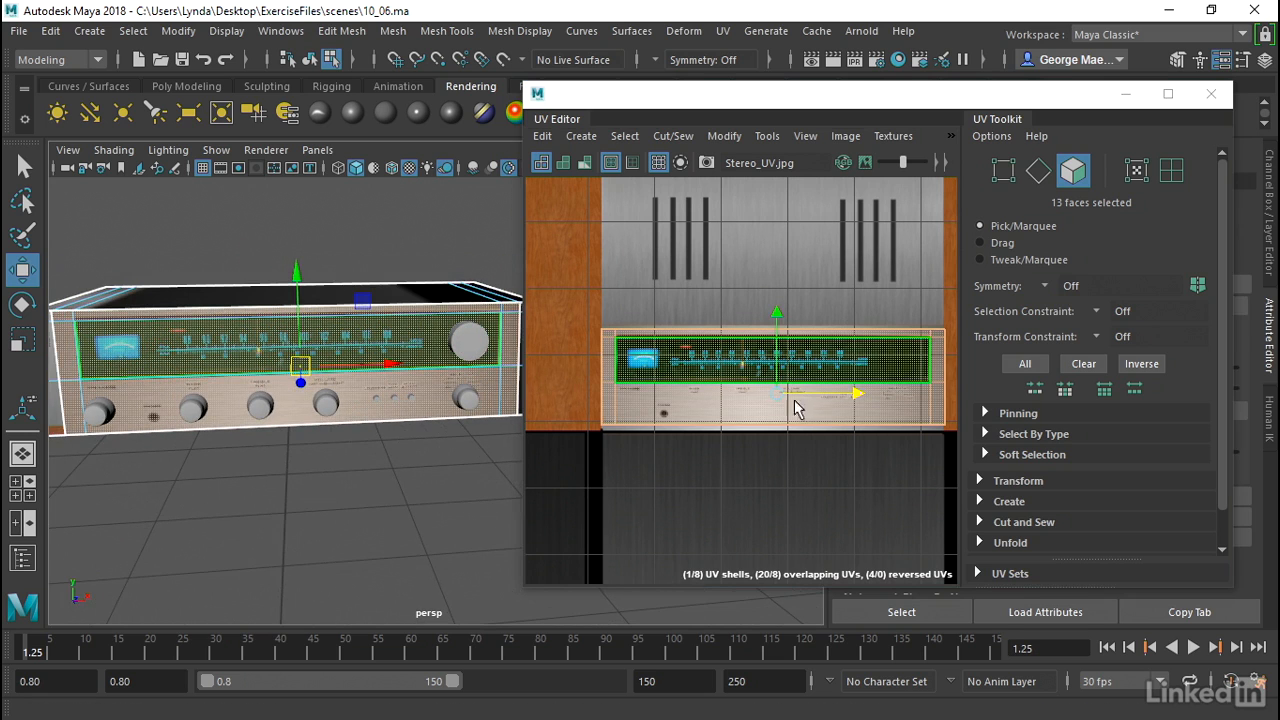
{"action": "right_click_drag", "start_coordinate": [741, 397], "coordinate": [820, 400]}
{"action": "left_click_drag", "start_coordinate": [956, 449], "coordinate": [598, 421]}
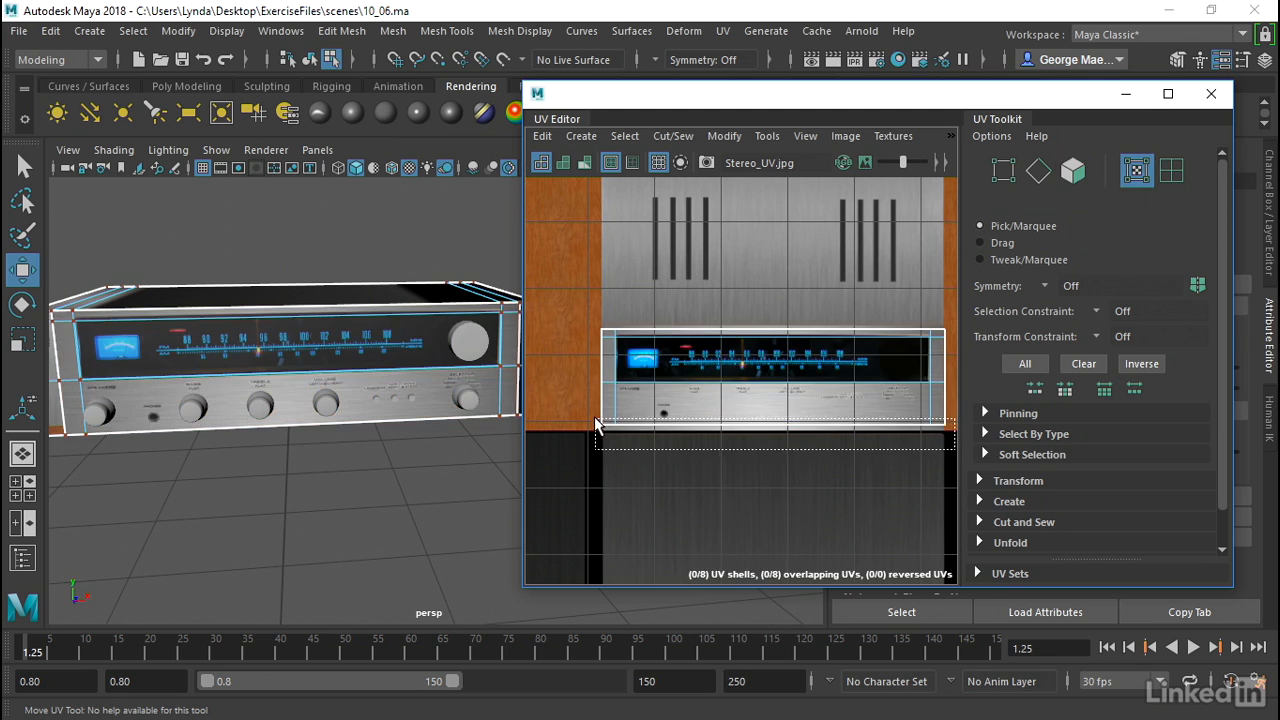
{"action": "left_click_drag", "start_coordinate": [770, 345], "coordinate": [783, 346]}
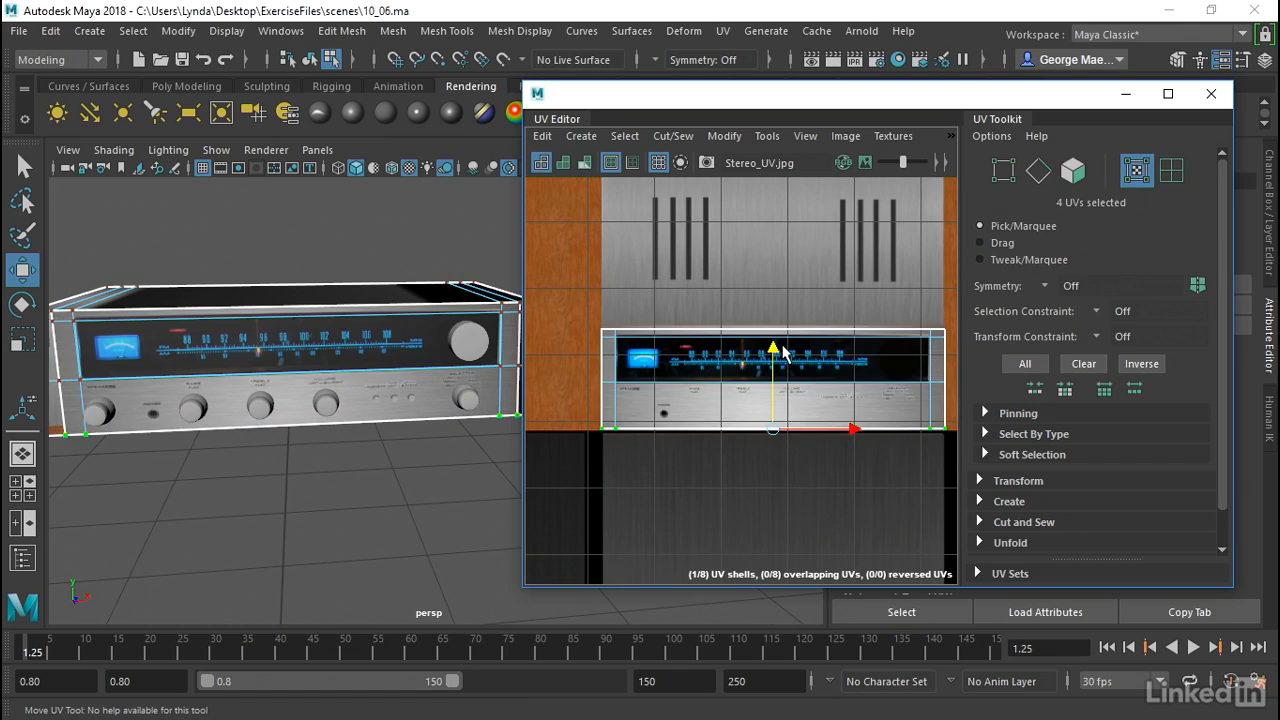
{"action": "left_click", "coordinate": [738, 528]}
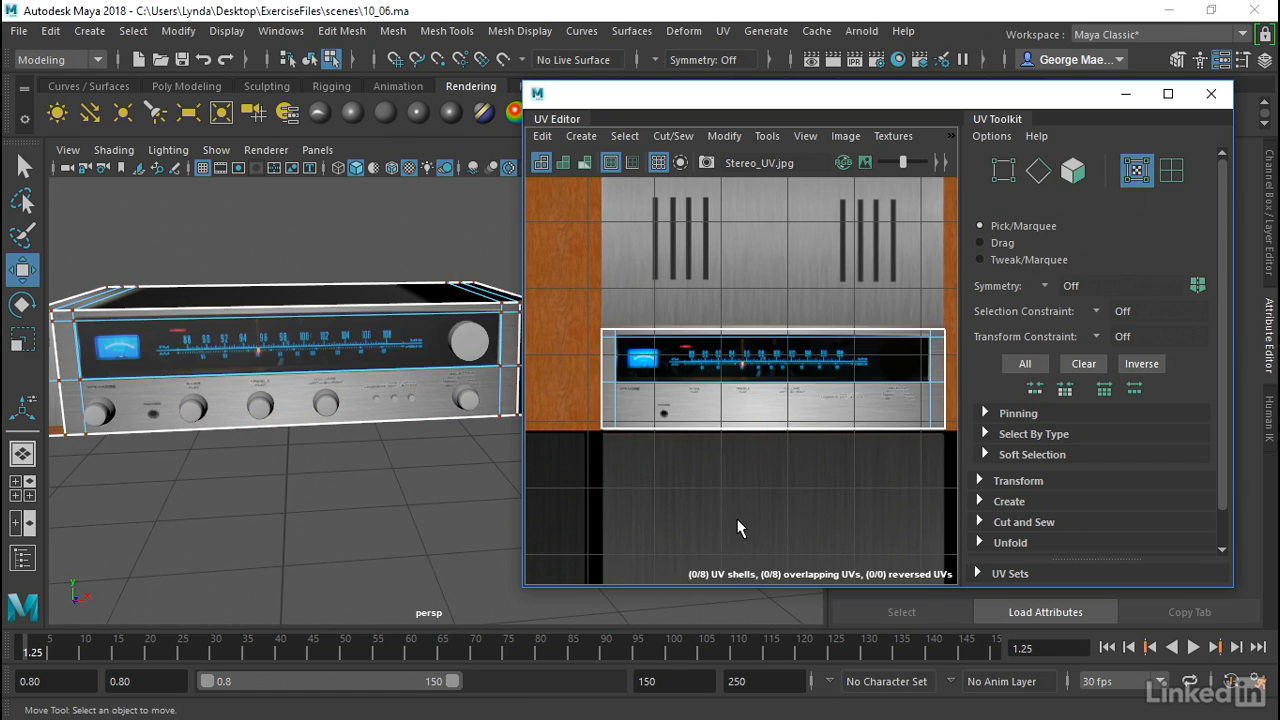
- Select the receiver's top UV shell in shell mode and move it down, partly clear of the neighbouring shells
{"action": "right_click_drag", "start_coordinate": [727, 390], "coordinate": [655, 362]}
{"action": "scroll", "coordinate": [758, 425], "scroll_direction": "down", "scroll_amount": 3}
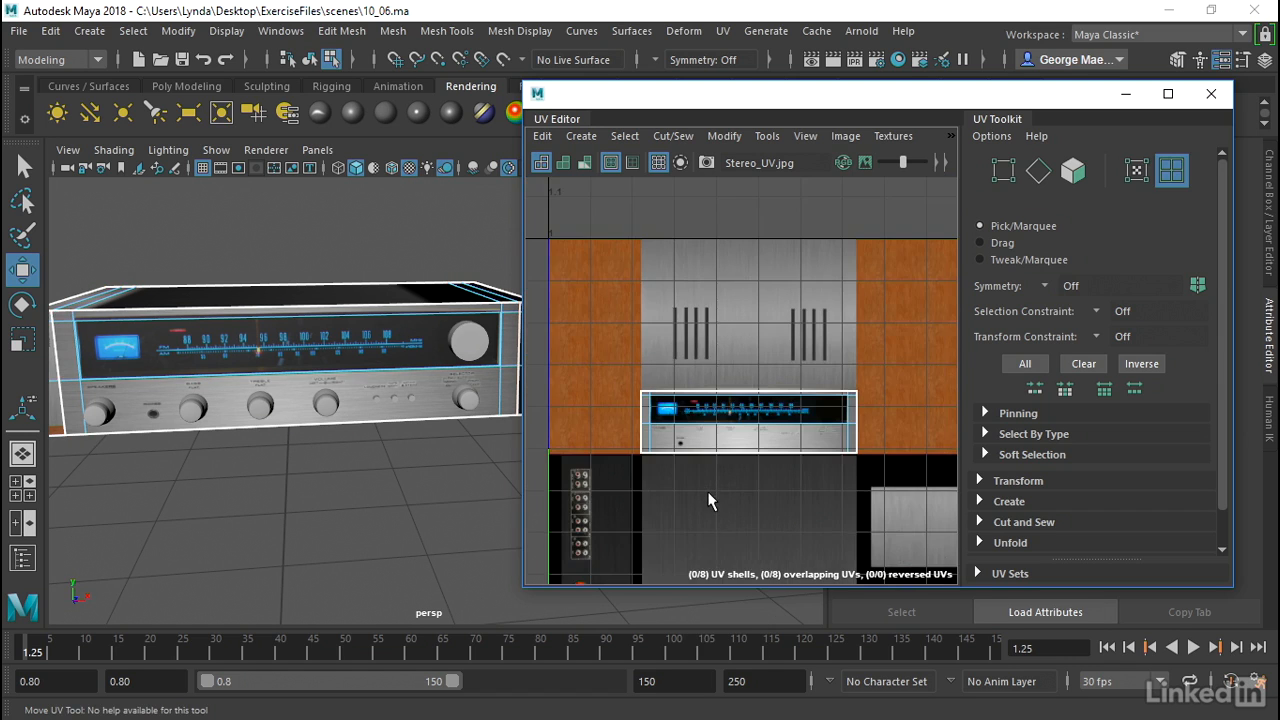
{"action": "scroll", "coordinate": [760, 432], "scroll_direction": "up", "scroll_amount": 1}
{"action": "scroll", "coordinate": [760, 455], "scroll_direction": "down", "scroll_amount": 2}
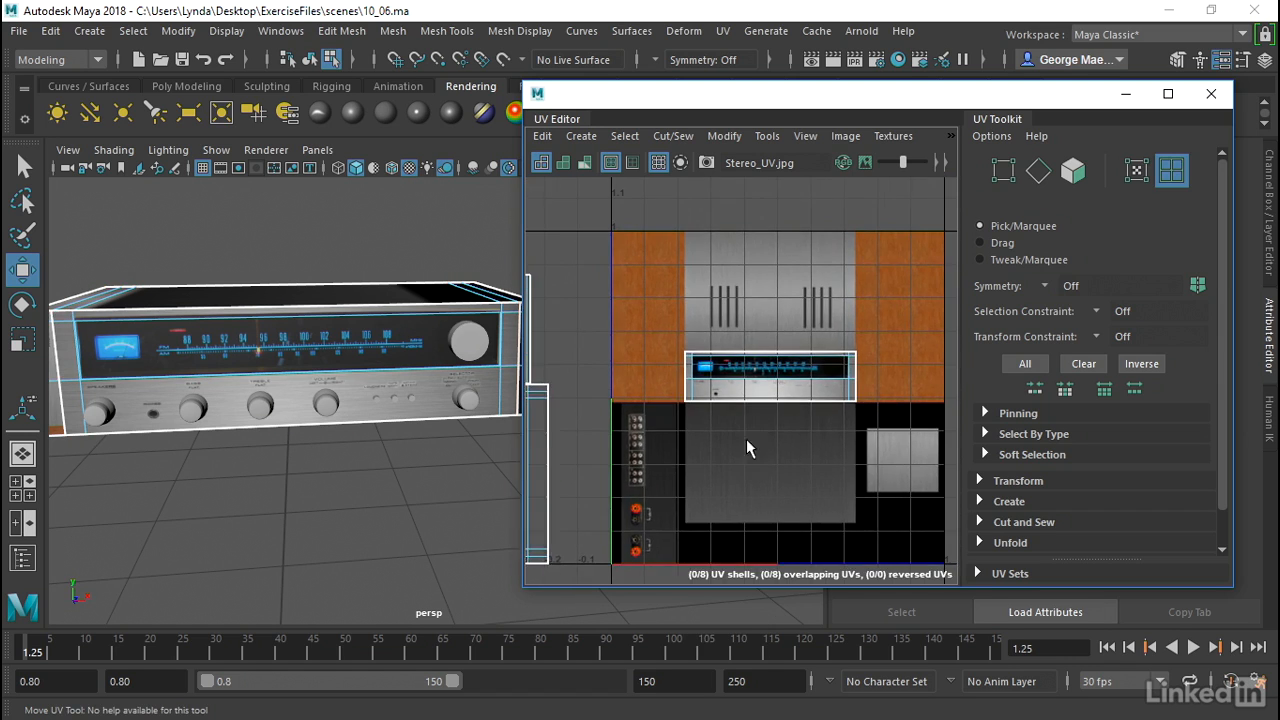
{"action": "scroll", "coordinate": [320, 465], "scroll_direction": "down", "scroll_amount": 5}
{"action": "left_click_drag", "start_coordinate": [320, 465], "coordinate": [310, 373], "text": "alt"}
{"action": "left_click", "coordinate": [301, 390]}
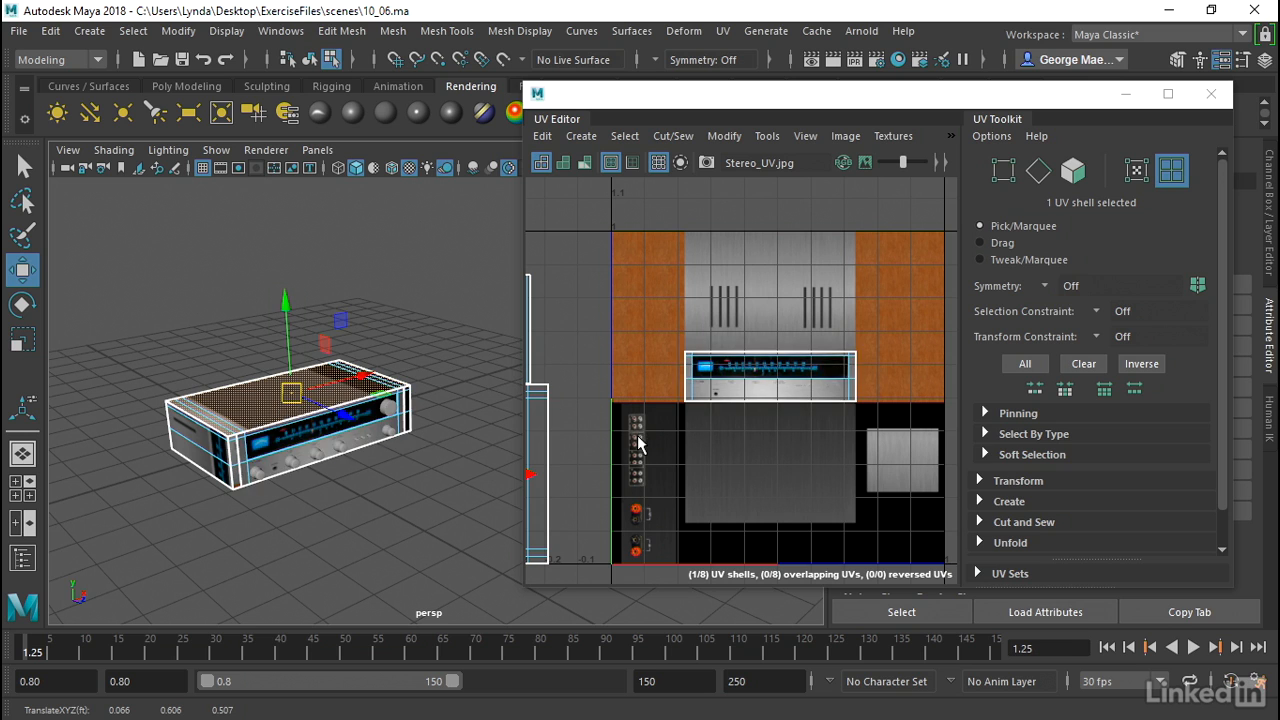
{"action": "middle_click_drag", "start_coordinate": [860, 437], "coordinate": [975, 400], "text": "alt"}
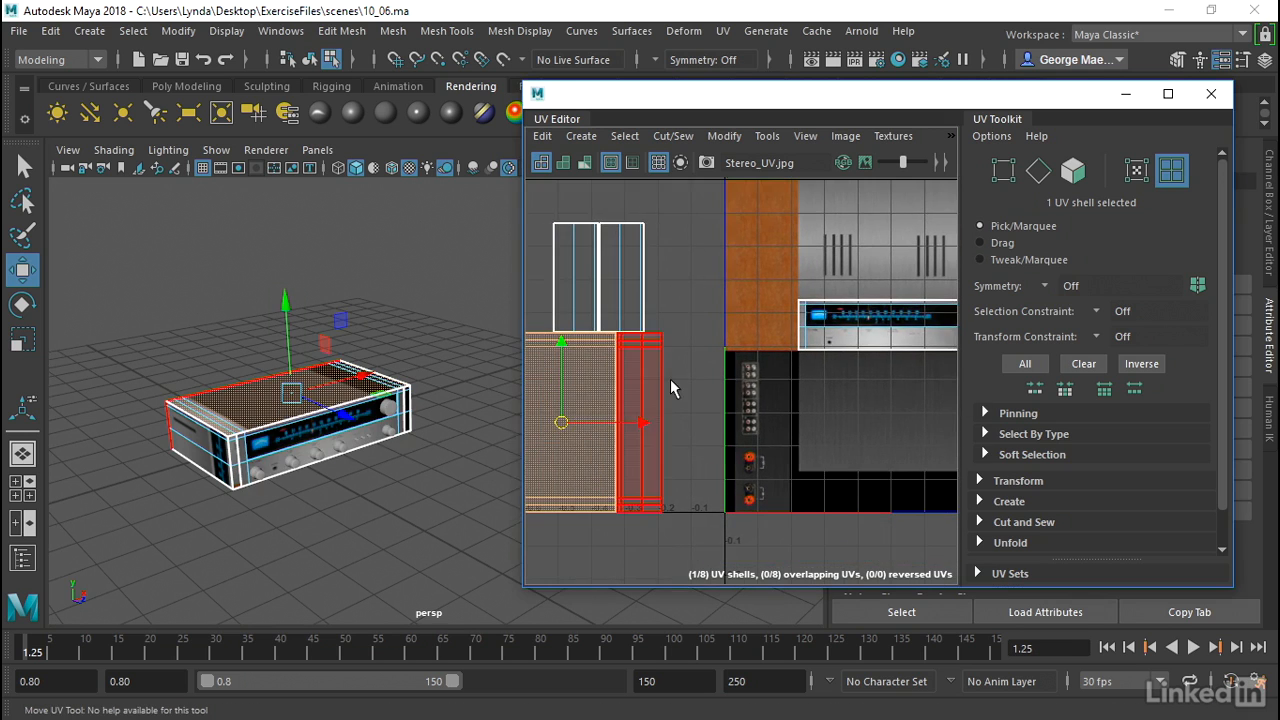
{"action": "scroll", "coordinate": [671, 388], "scroll_direction": "down", "scroll_amount": 2}
{"action": "middle_click_drag", "start_coordinate": [671, 388], "coordinate": [758, 391], "text": "alt"}
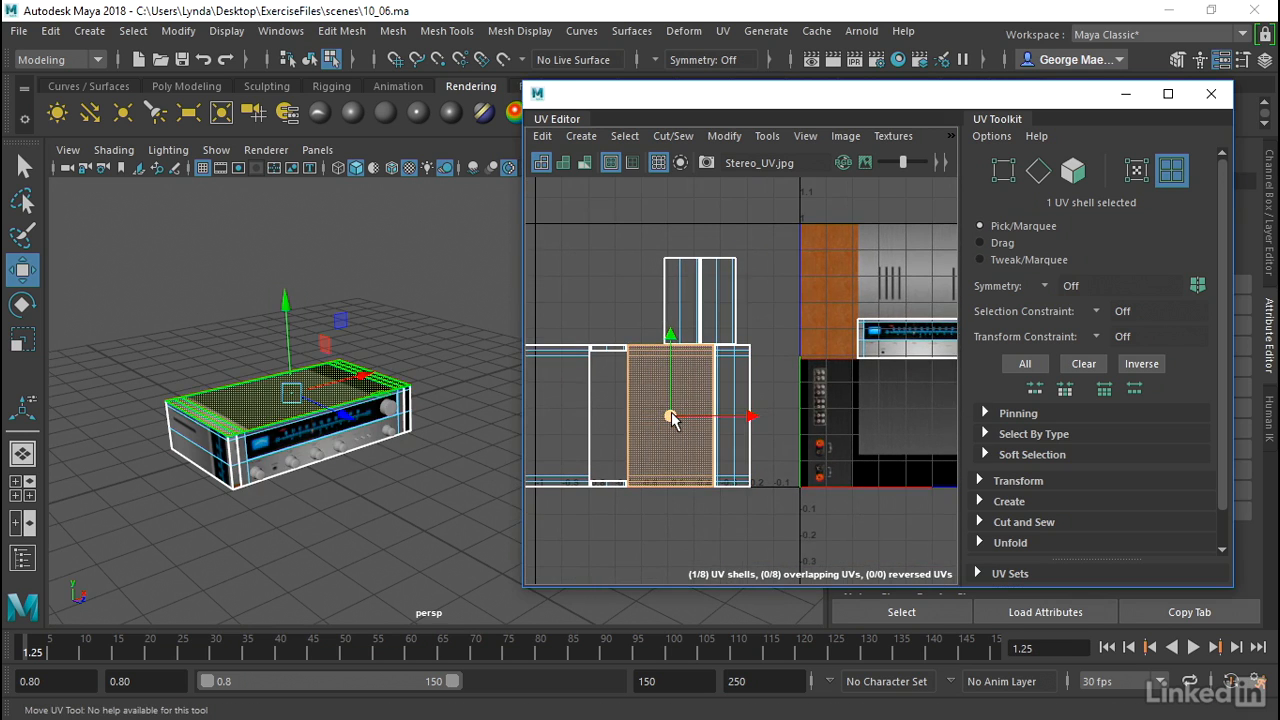
{"action": "left_click_drag", "start_coordinate": [671, 418], "coordinate": [675, 461]}
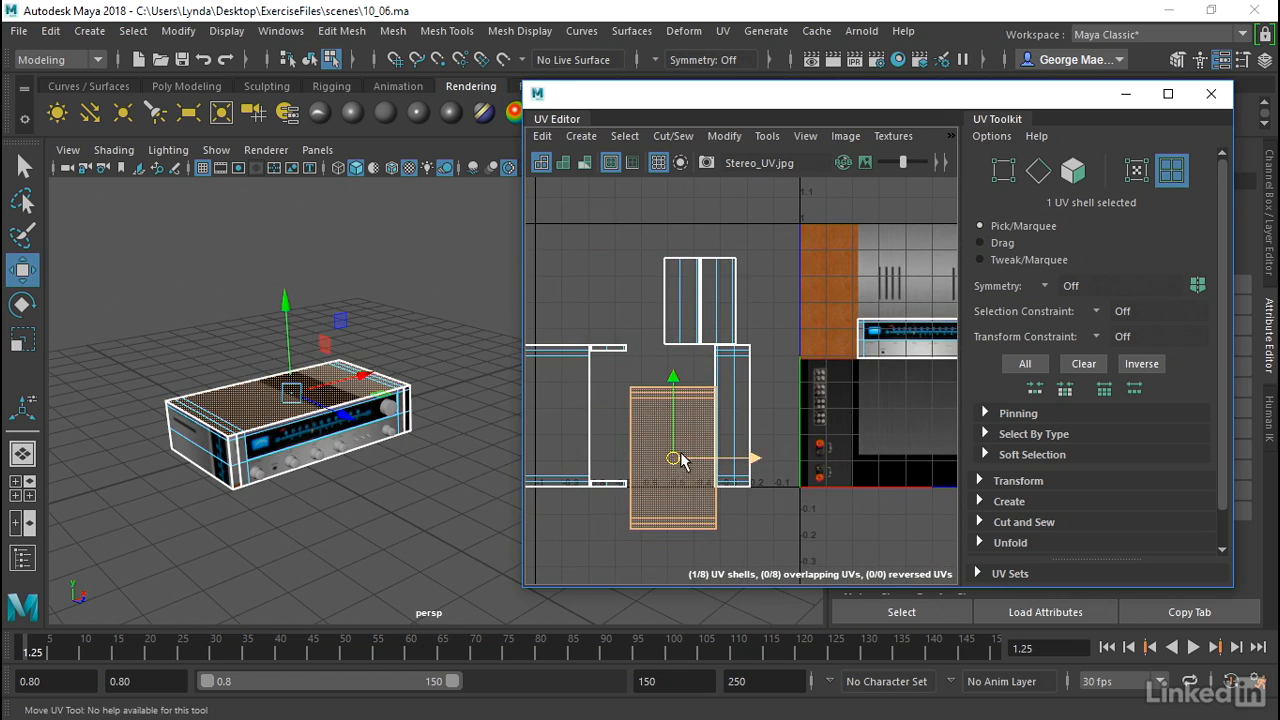
{"action": "middle_click_drag", "start_coordinate": [675, 461], "coordinate": [615, 474], "text": "alt"}
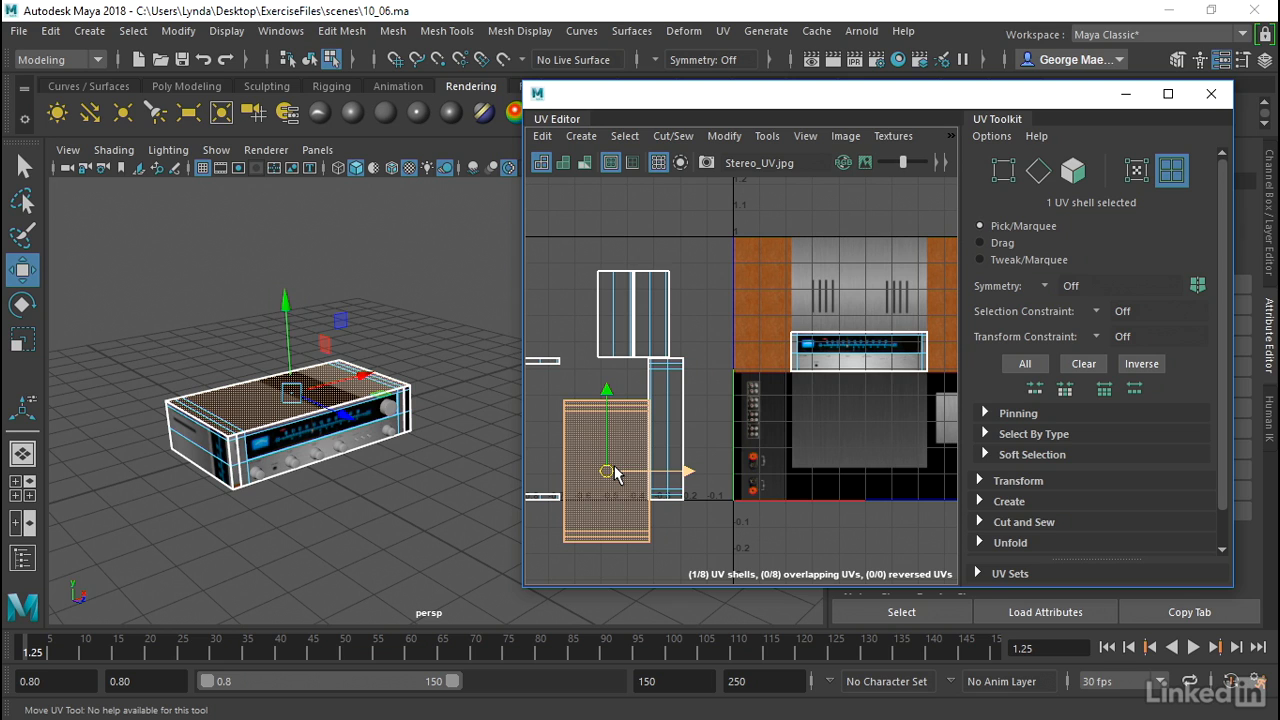
- Rotate the top shell counterclockwise about 90 degrees and move it onto the vented metal panel in the texture
{"action": "key", "text": "e"}
{"action": "left_click_drag", "start_coordinate": [648, 414], "coordinate": [557, 443]}
{"action": "key", "text": "w"}
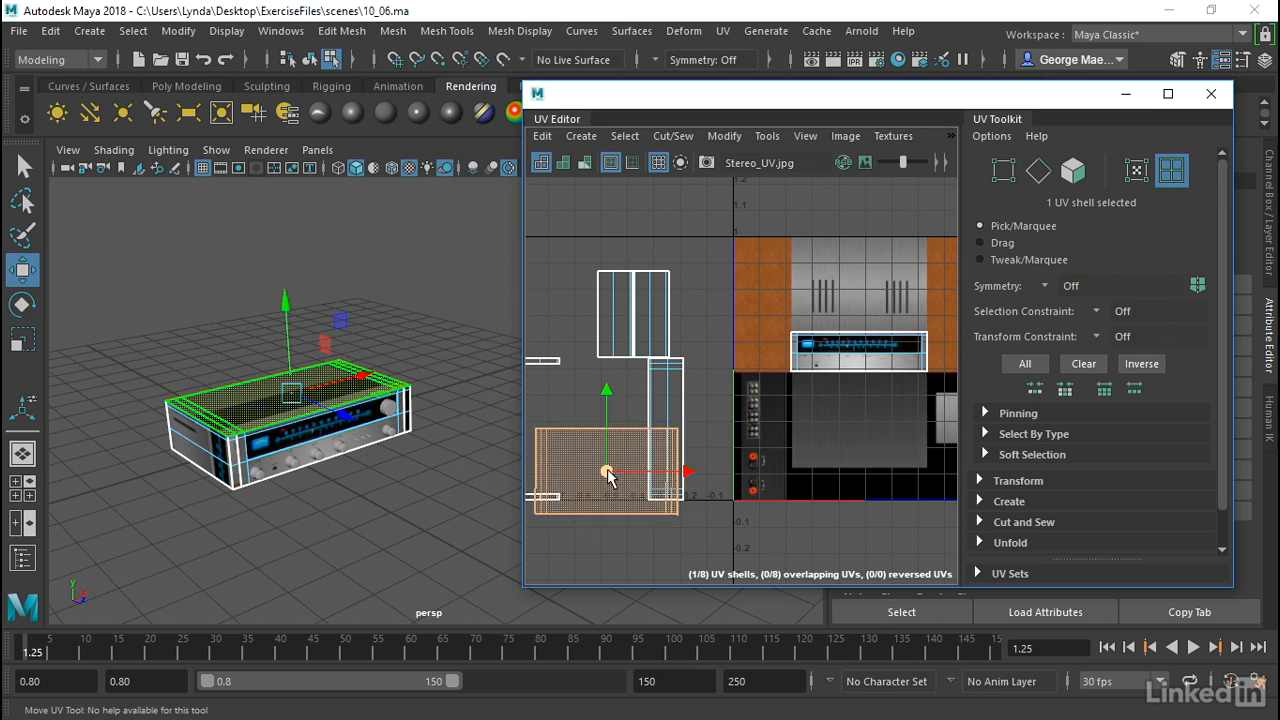
{"action": "left_click_drag", "start_coordinate": [609, 475], "coordinate": [852, 287]}
- Shift the top shell to center it on the vented panel and widen it slightly so its ends overlap the wood
{"action": "left_click_drag", "start_coordinate": [386, 430], "coordinate": [480, 370], "text": "alt"}
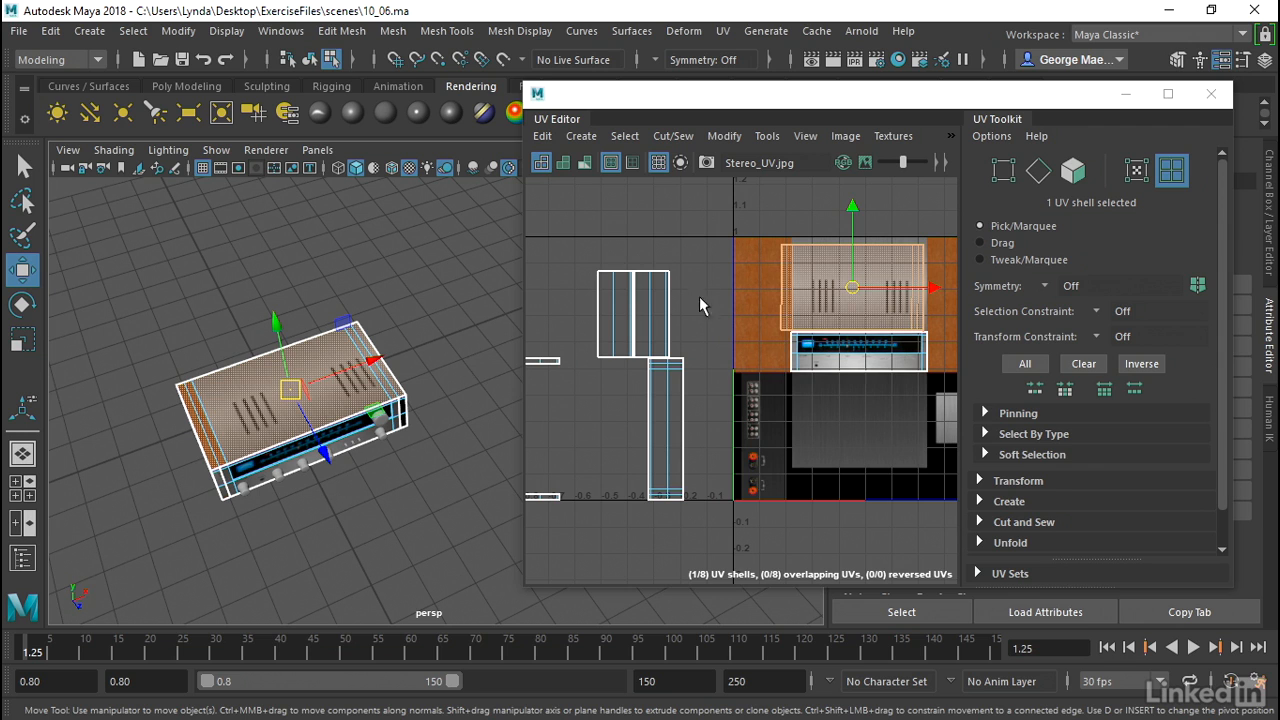
{"action": "right_click_drag", "start_coordinate": [779, 299], "coordinate": [927, 301], "text": "alt"}
{"action": "middle_click_drag", "start_coordinate": [927, 301], "coordinate": [711, 354], "text": "alt"}
{"action": "right_click_drag", "start_coordinate": [711, 354], "coordinate": [821, 362], "text": "alt"}
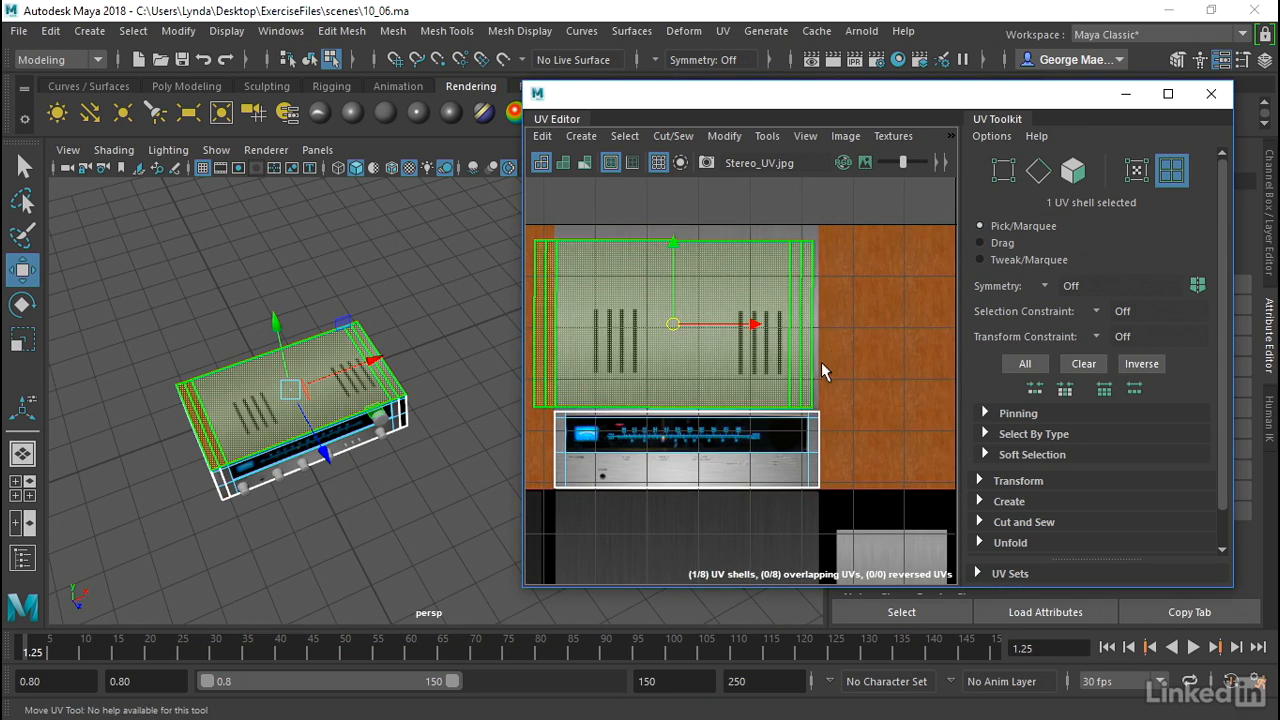
{"action": "left_click_drag", "start_coordinate": [821, 370], "coordinate": [829, 380]}
{"action": "left_click_drag", "start_coordinate": [695, 337], "coordinate": [690, 335]}
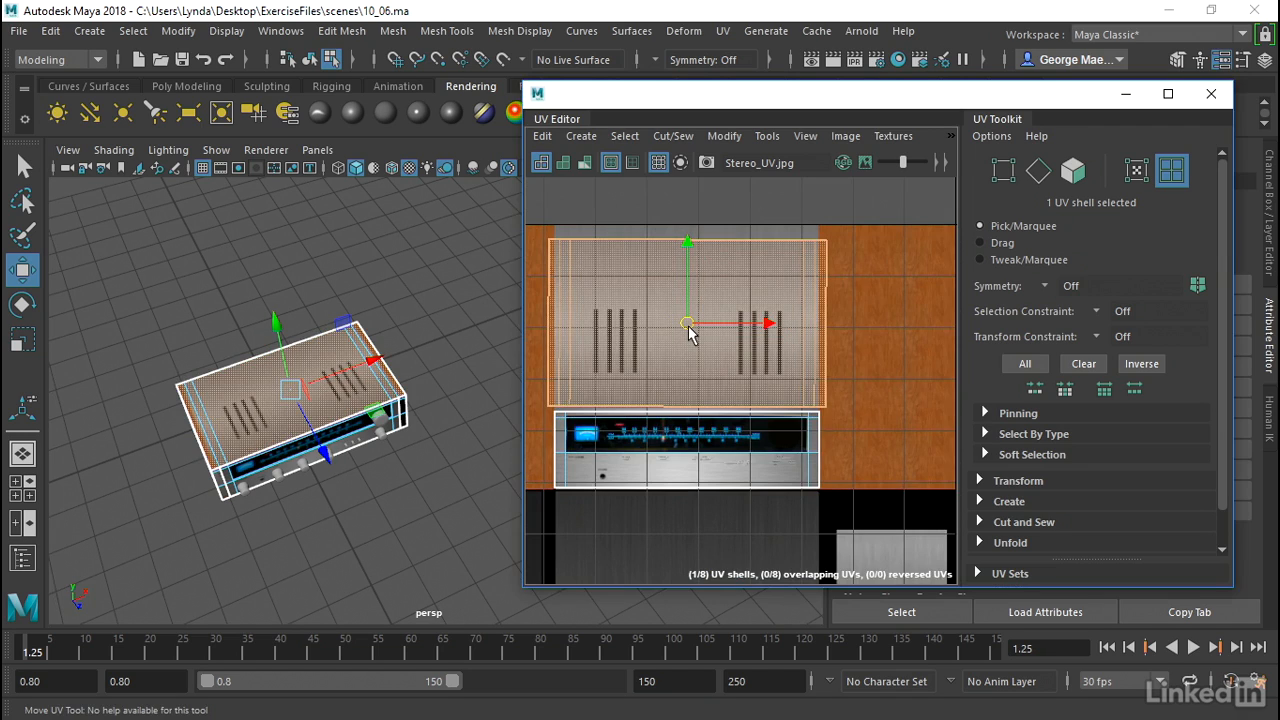
{"action": "key", "text": "r"}
{"action": "left_click_drag", "start_coordinate": [762, 323], "coordinate": [765, 323]}
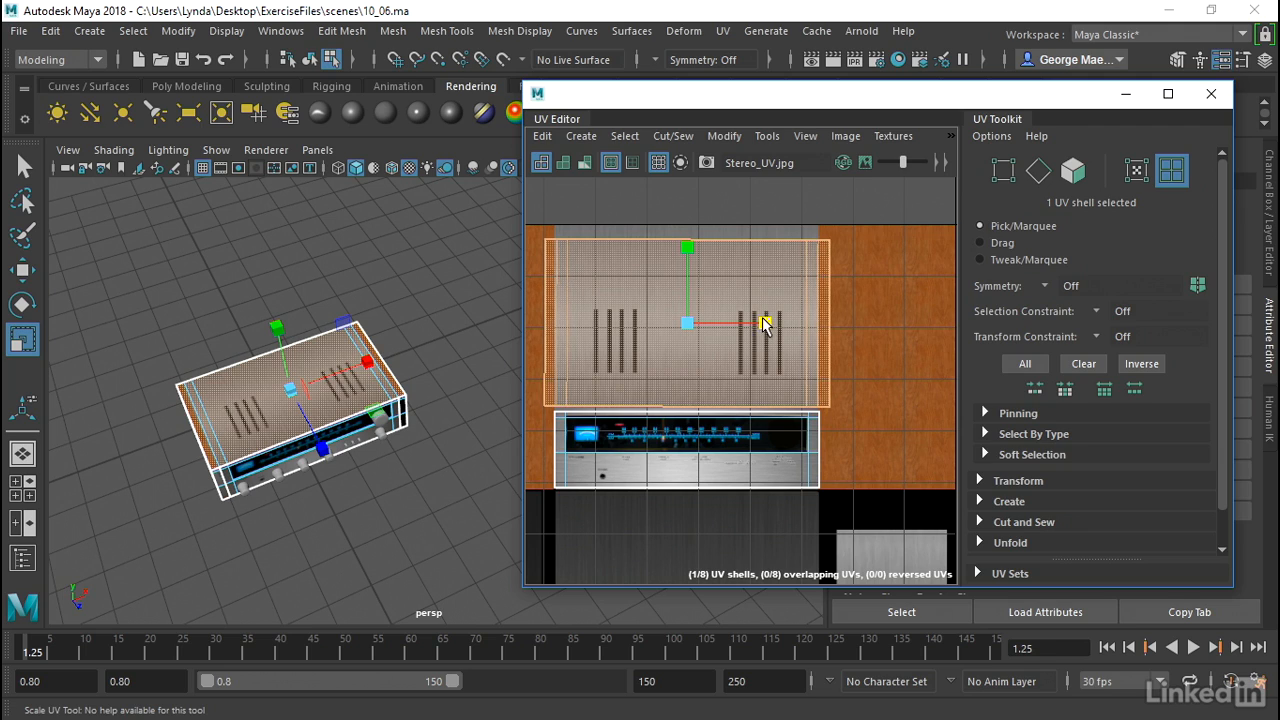
- Examine the texture on the receiver's side and locate the matching UV shell beside the texture image
{"action": "left_click_drag", "start_coordinate": [408, 420], "coordinate": [490, 388], "text": "alt"}
{"action": "right_click_drag", "start_coordinate": [320, 480], "coordinate": [523, 534], "text": "alt"}
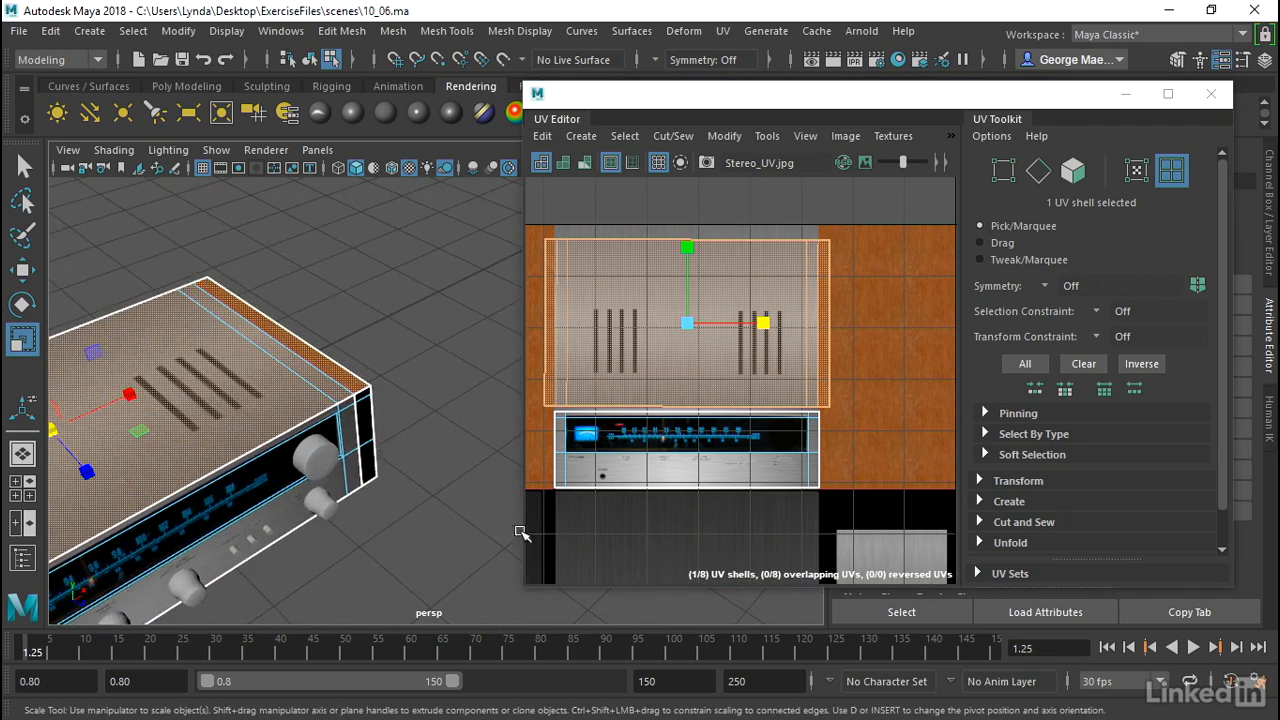
{"action": "middle_click_drag", "start_coordinate": [298, 505], "coordinate": [616, 347], "text": "alt"}
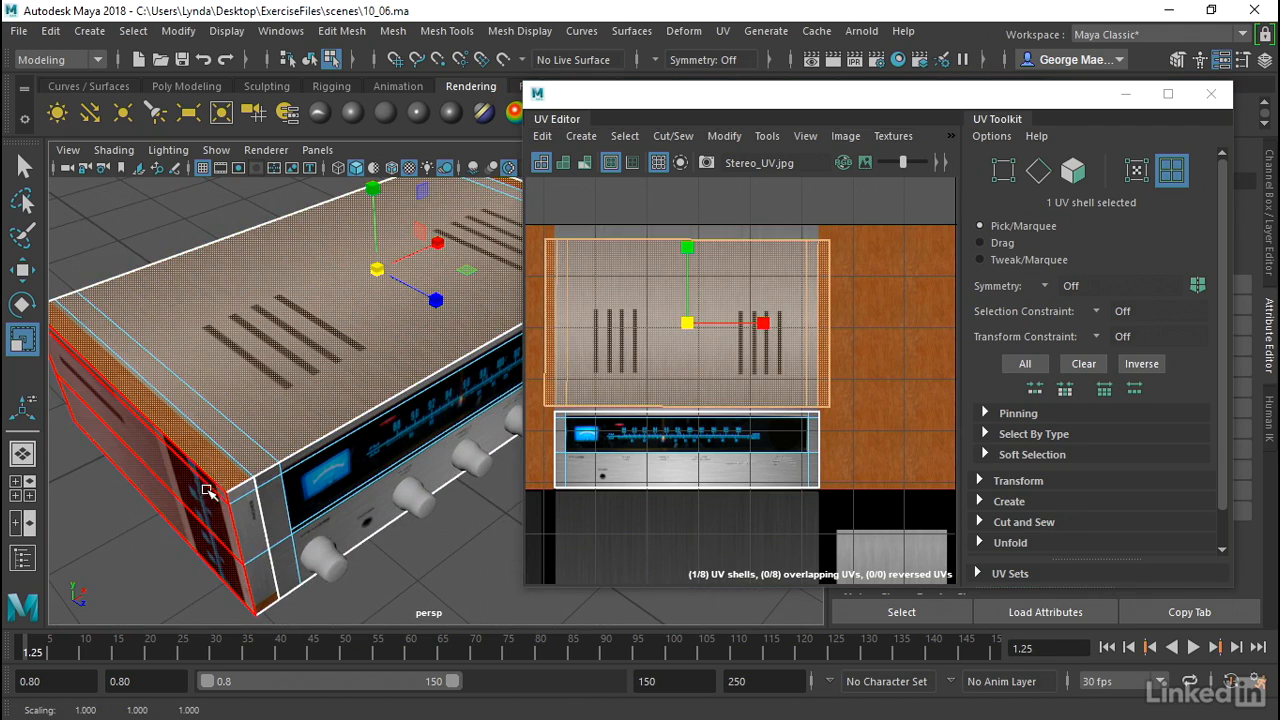
{"action": "left_click", "coordinate": [240, 512]}
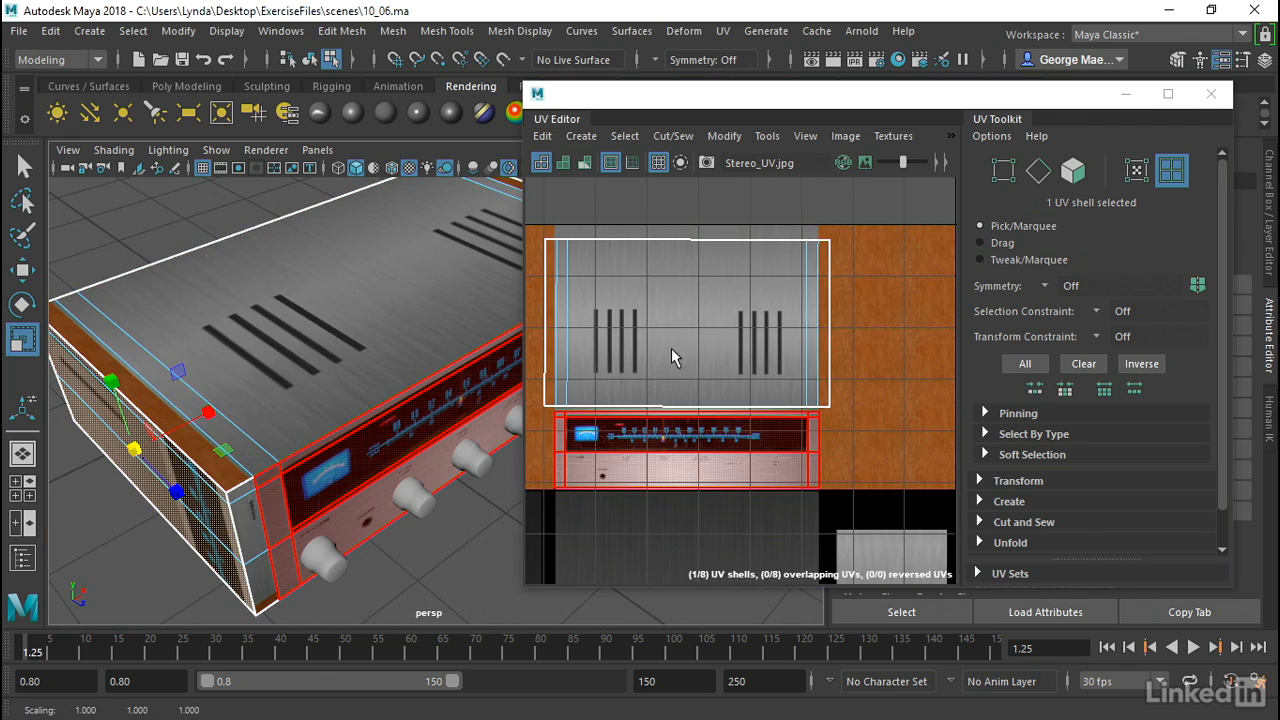
{"action": "left_click_drag", "start_coordinate": [337, 456], "coordinate": [323, 380], "text": "alt"}
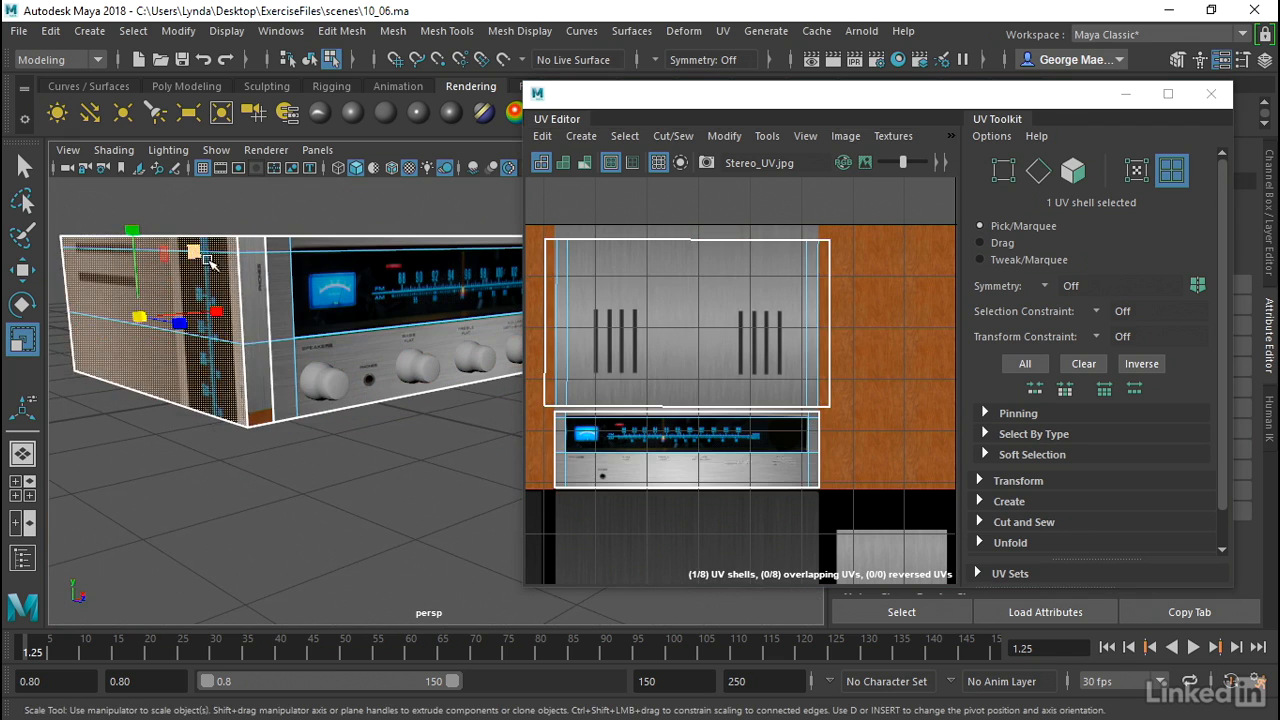
{"action": "scroll", "coordinate": [293, 441], "scroll_direction": "down", "scroll_amount": 3}
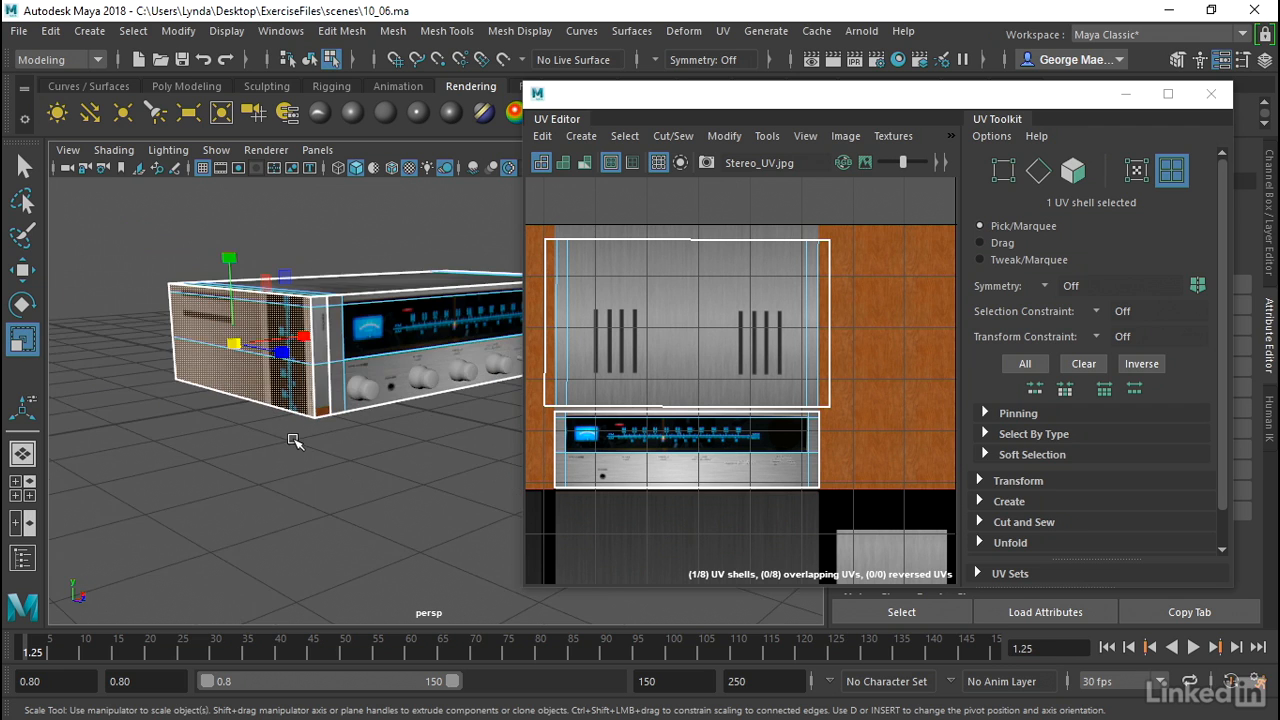
{"action": "middle_click_drag", "start_coordinate": [679, 384], "coordinate": [944, 340], "text": "alt"}
{"action": "scroll", "coordinate": [770, 427], "scroll_direction": "down", "scroll_amount": 3}
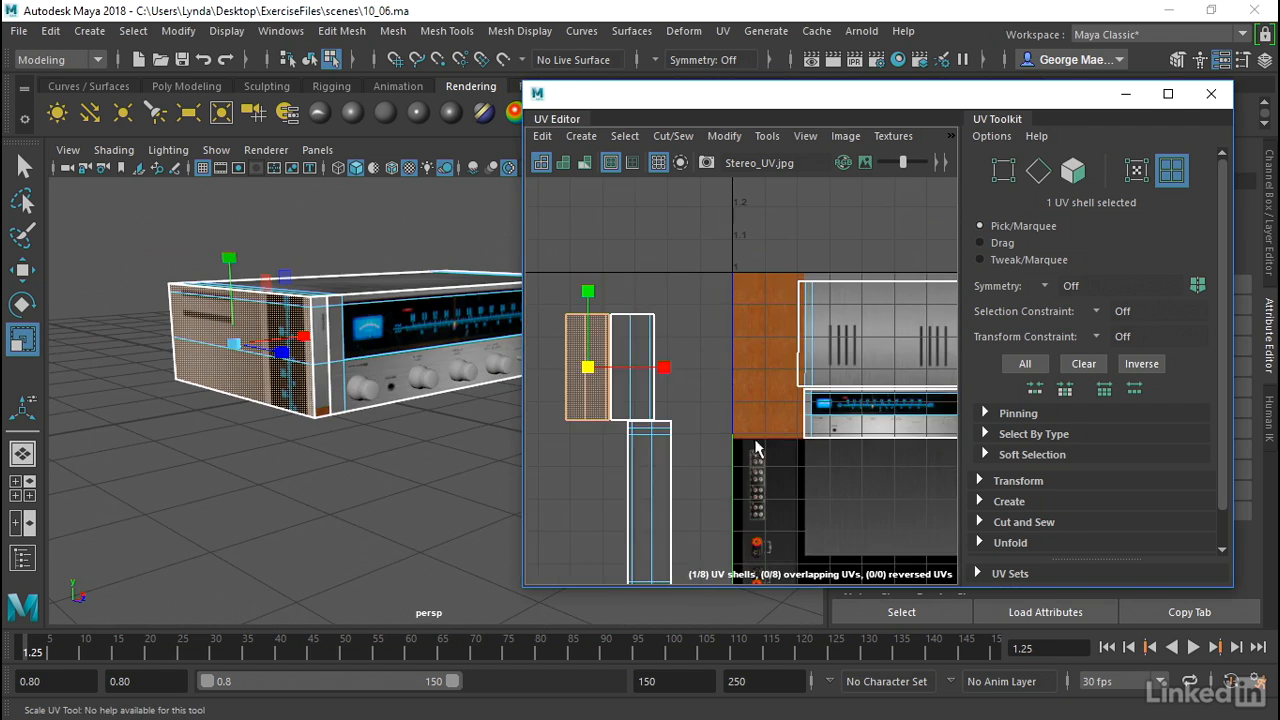
{"action": "middle_click_drag", "start_coordinate": [744, 438], "coordinate": [845, 378], "text": "alt"}
{"action": "left_click_drag", "start_coordinate": [482, 402], "coordinate": [420, 428], "text": "alt"}
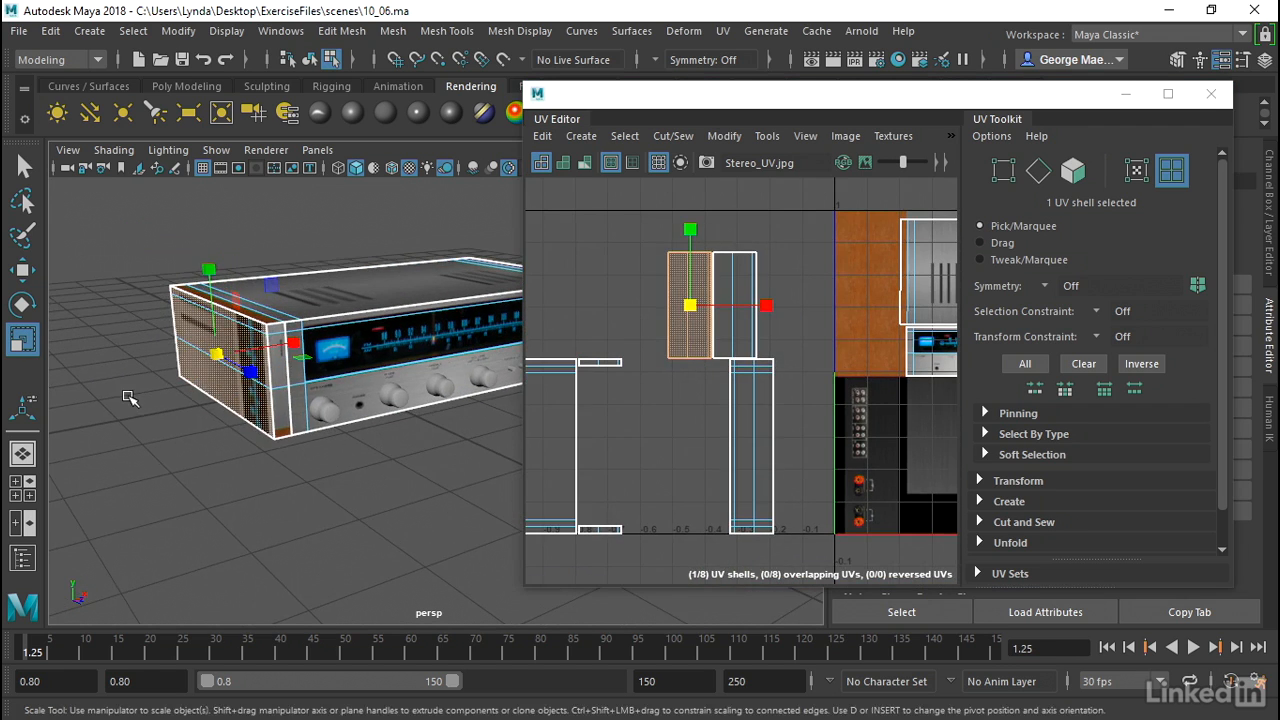
{"action": "left_click", "coordinate": [130, 398]}
{"action": "right_click_drag", "start_coordinate": [130, 398], "coordinate": [254, 406], "text": "alt"}
{"action": "middle_click_drag", "start_coordinate": [254, 406], "coordinate": [306, 396], "text": "alt"}
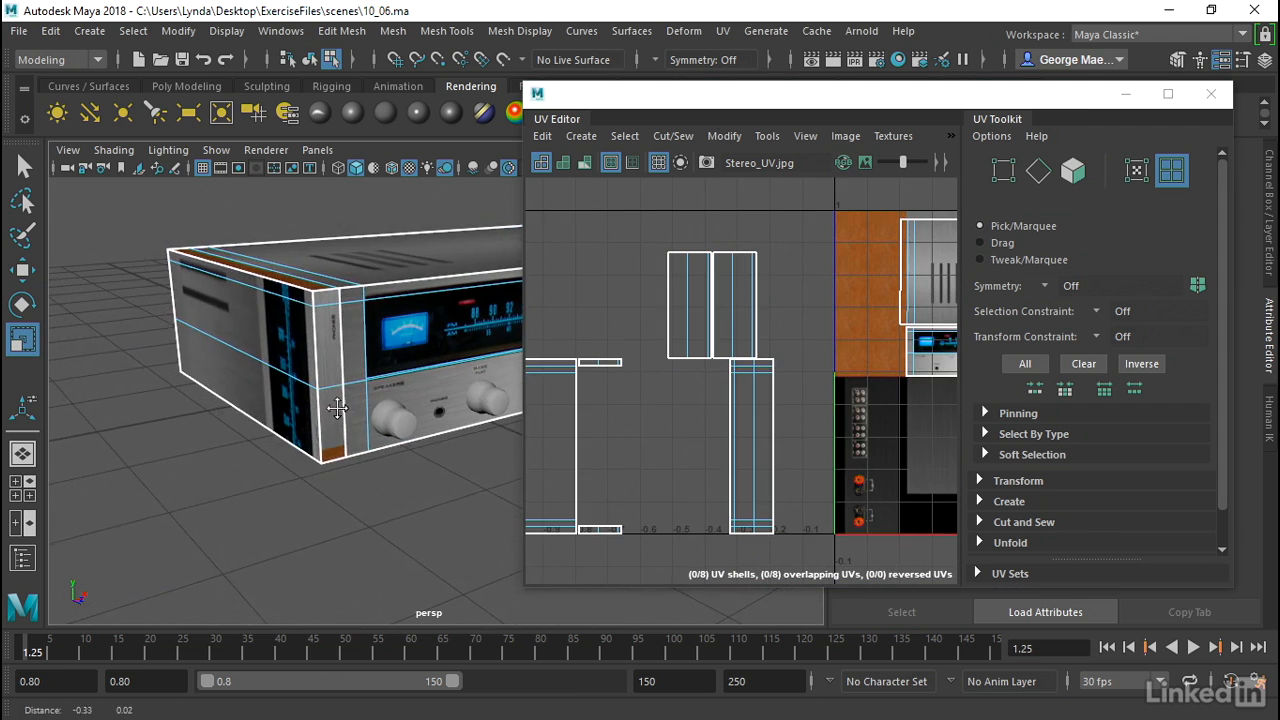
{"action": "left_click_drag", "start_coordinate": [306, 396], "coordinate": [301, 405], "text": "alt"}
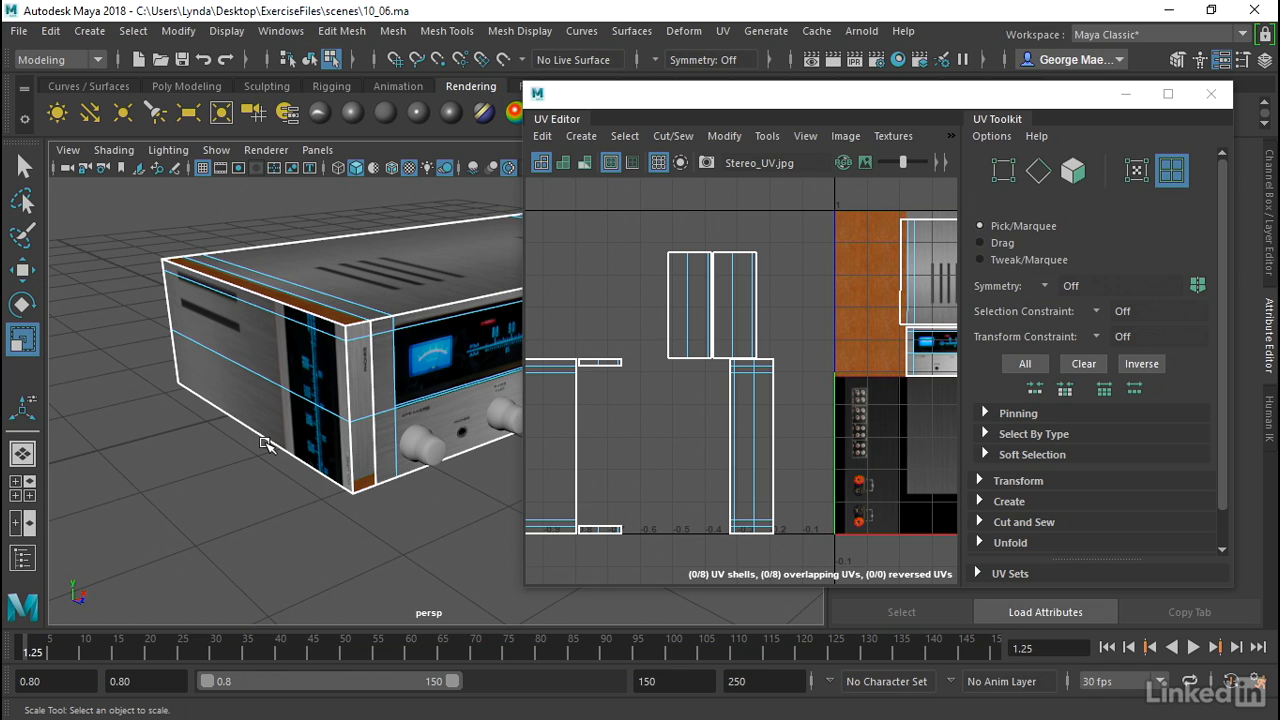
- Select the three faces on the receiver's side in face mode and grow the selection by one ring of faces
{"action": "right_click_drag", "start_coordinate": [281, 349], "coordinate": [270, 211]}
{"action": "left_click", "coordinate": [256, 341]}
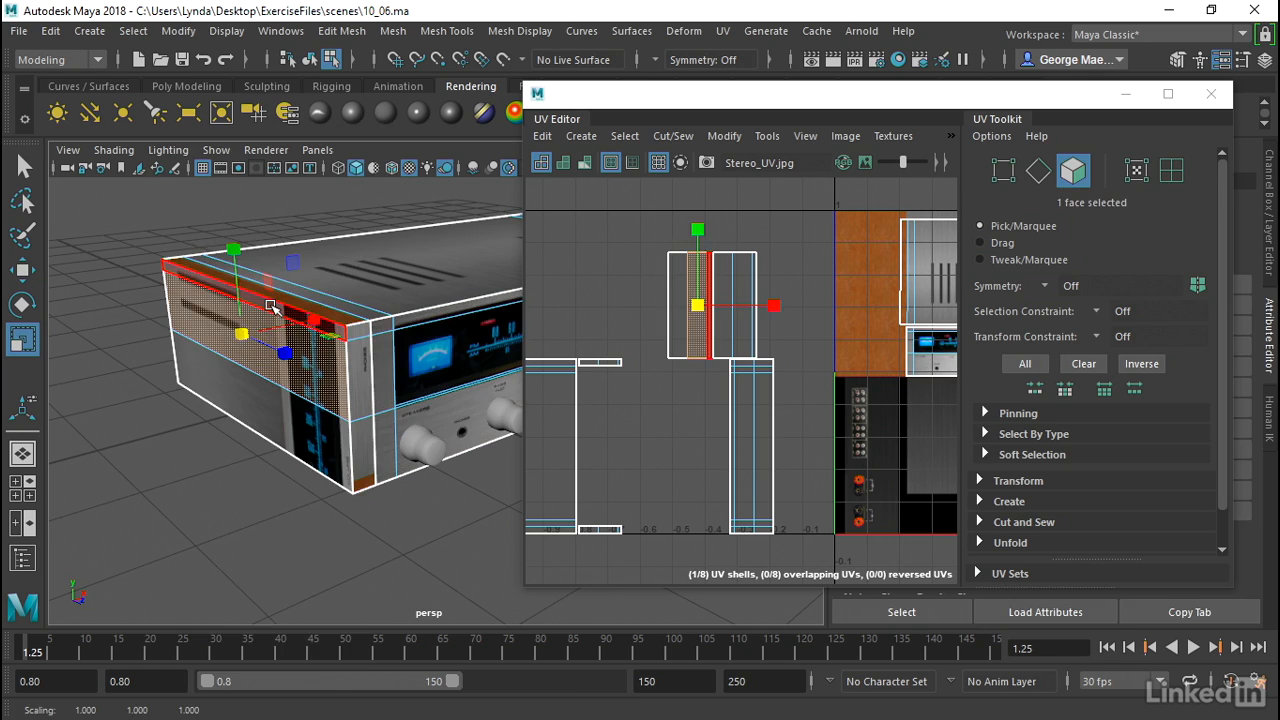
{"action": "left_click", "coordinate": [270, 305], "text": "shift"}
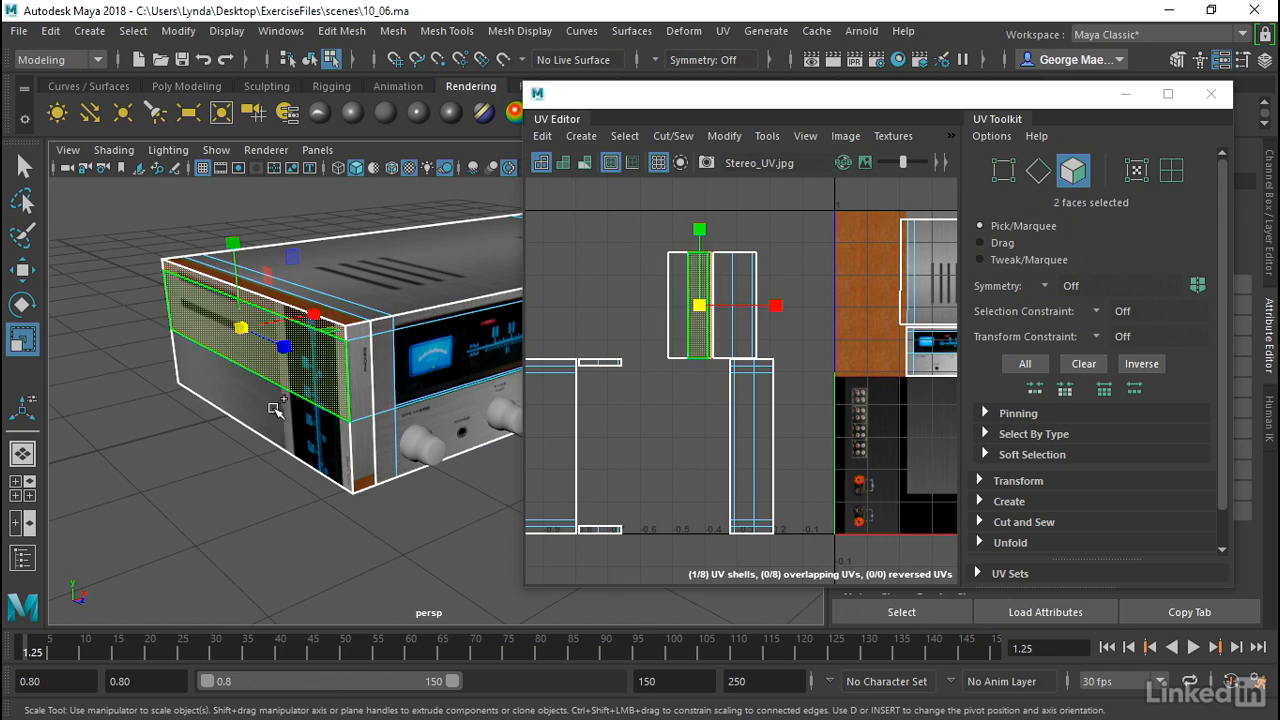
{"action": "left_click", "coordinate": [276, 430], "text": "shift"}
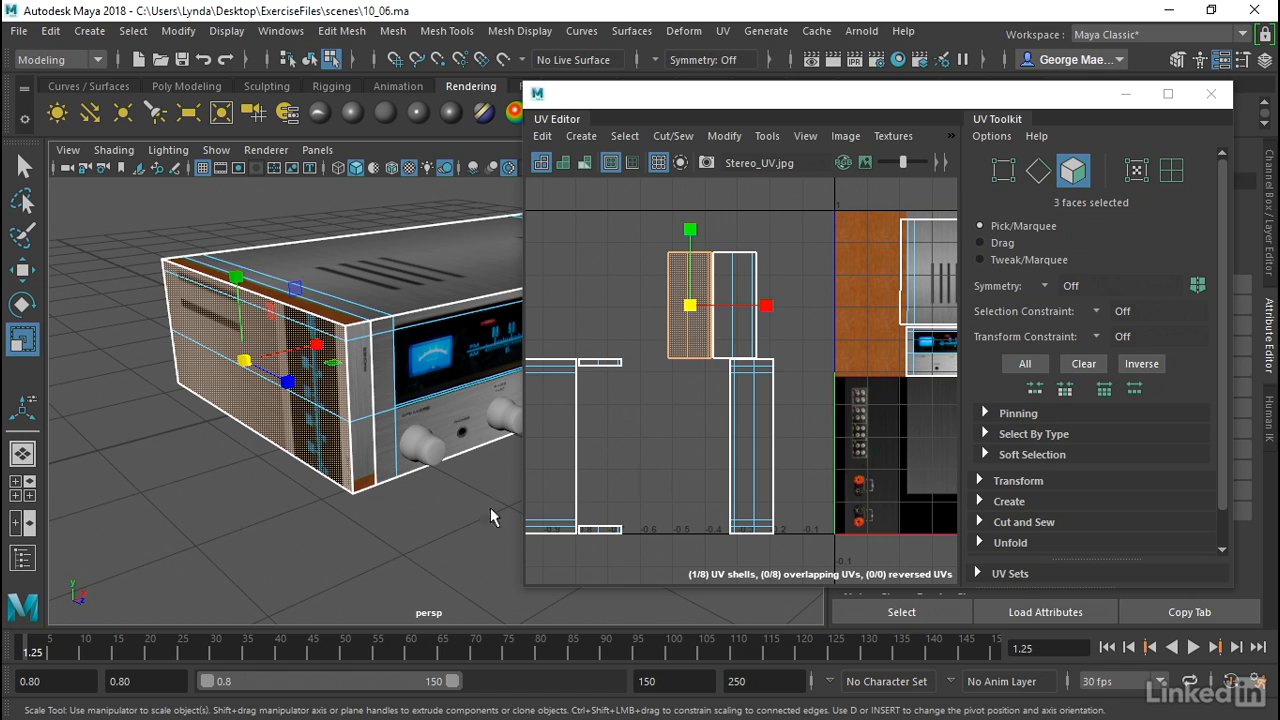
{"action": "scroll", "coordinate": [668, 305], "scroll_direction": "up", "scroll_amount": 2}
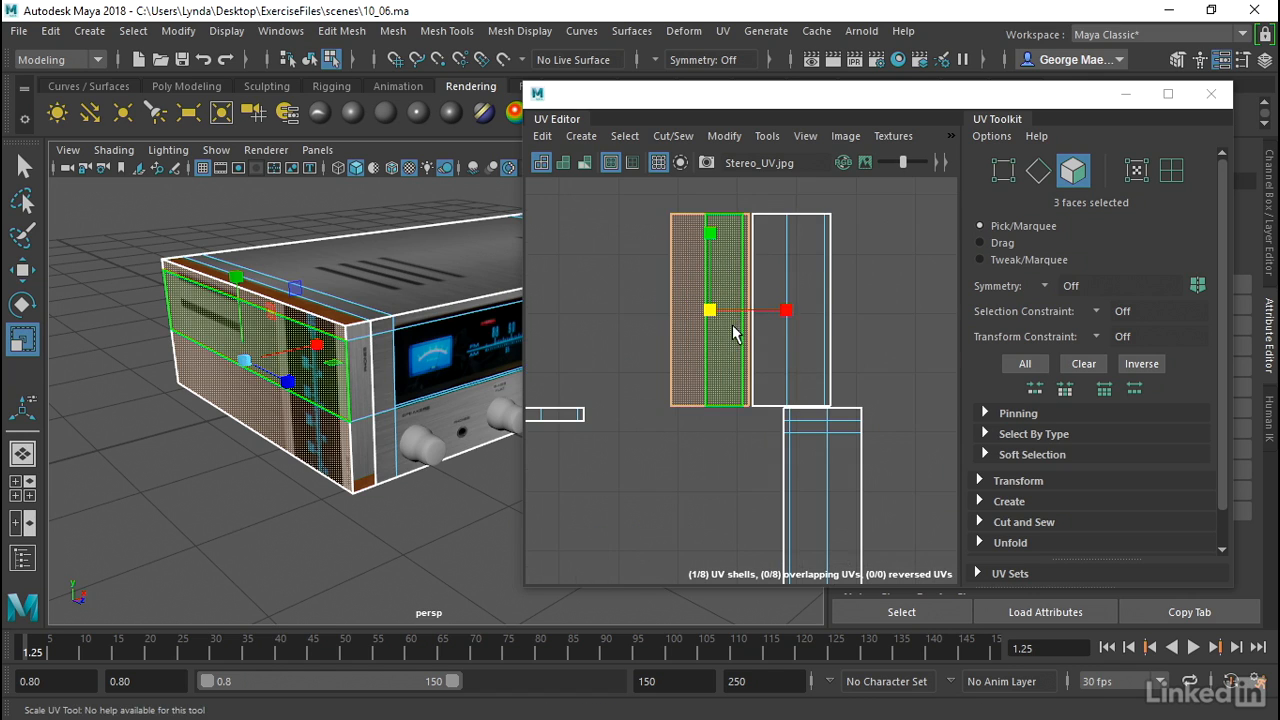
{"action": "scroll", "coordinate": [735, 338], "scroll_direction": "up", "scroll_amount": 1}
{"action": "scroll", "coordinate": [733, 340], "scroll_direction": "down", "scroll_amount": 3}
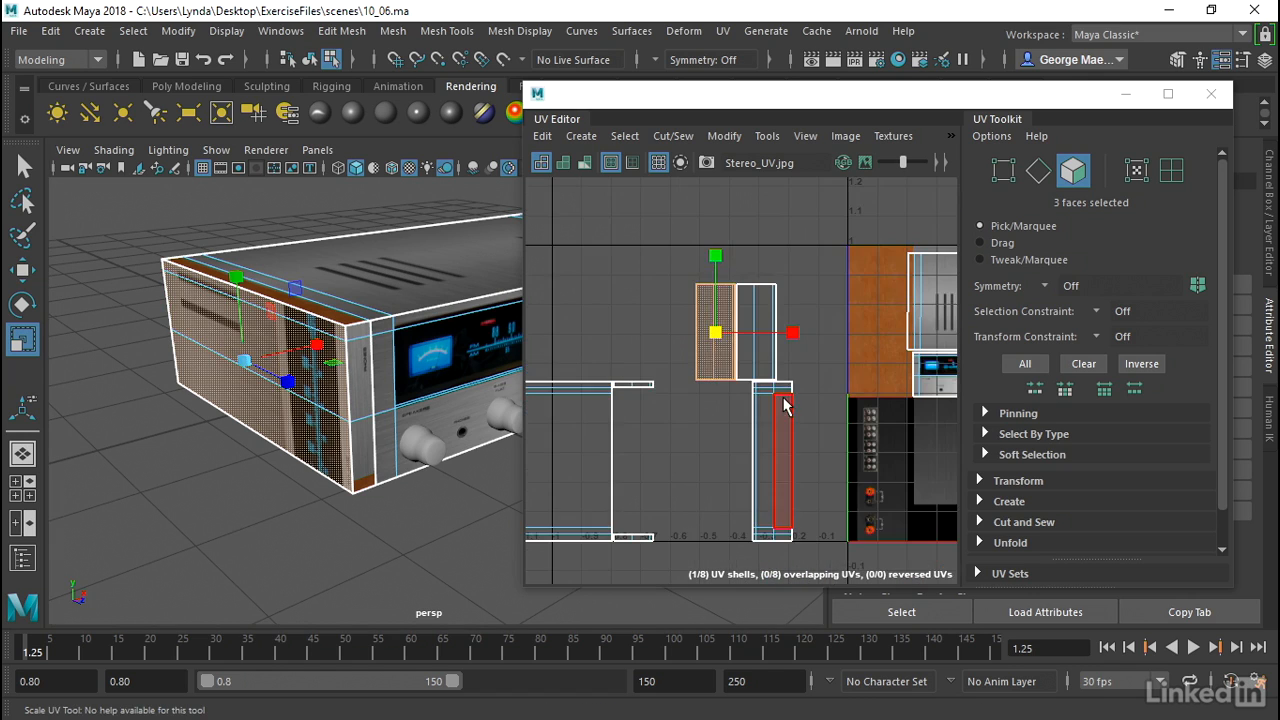
{"action": "key", "text": "greater"}
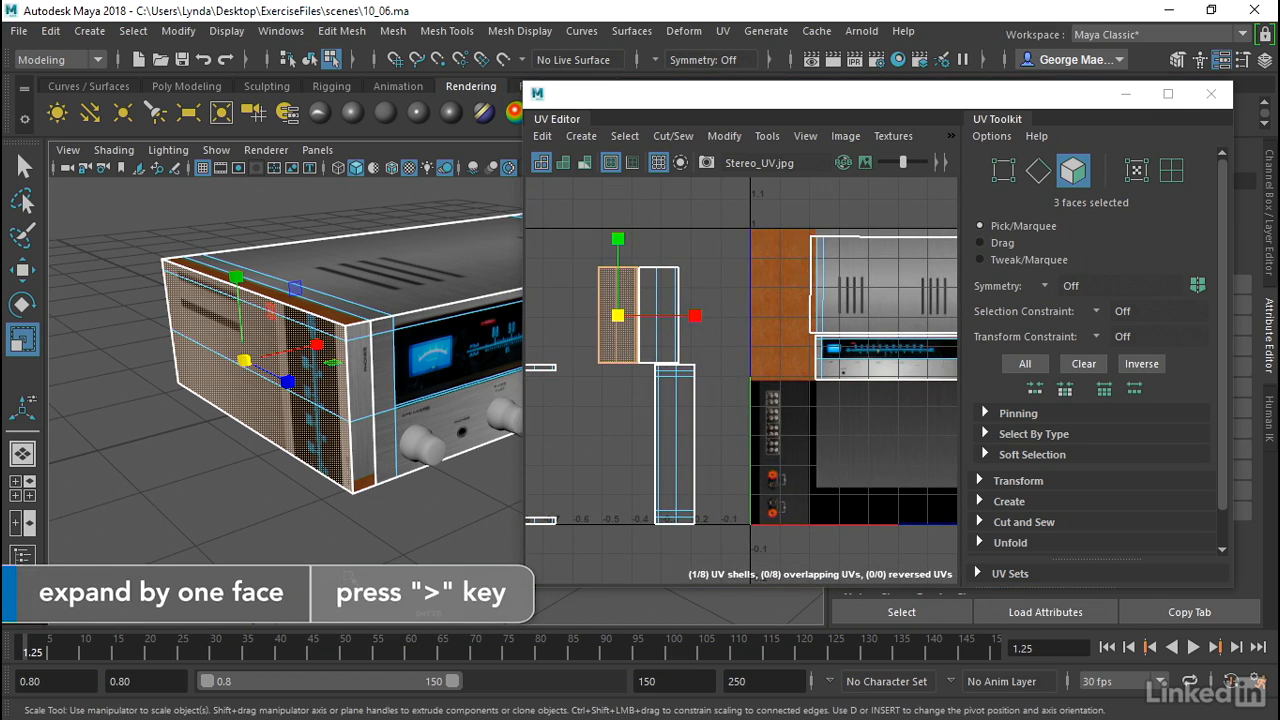
{"action": "middle_click_drag", "start_coordinate": [615, 561], "coordinate": [711, 577], "text": "alt"}
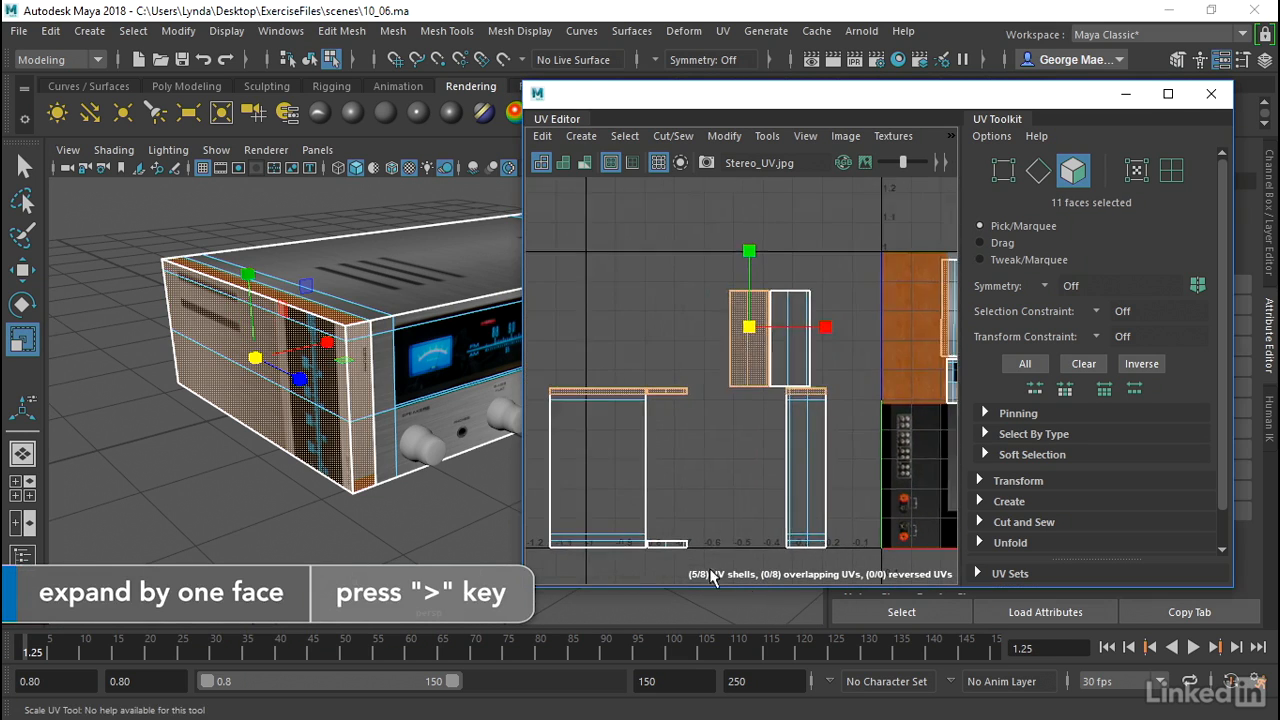
- Apply an Automatic UV projection to the selected side faces
{"action": "scroll", "coordinate": [682, 562], "scroll_direction": "down", "scroll_amount": 2}
{"action": "middle_click_drag", "start_coordinate": [788, 476], "coordinate": [677, 466]}
{"action": "key", "text": "ctrl+z"}
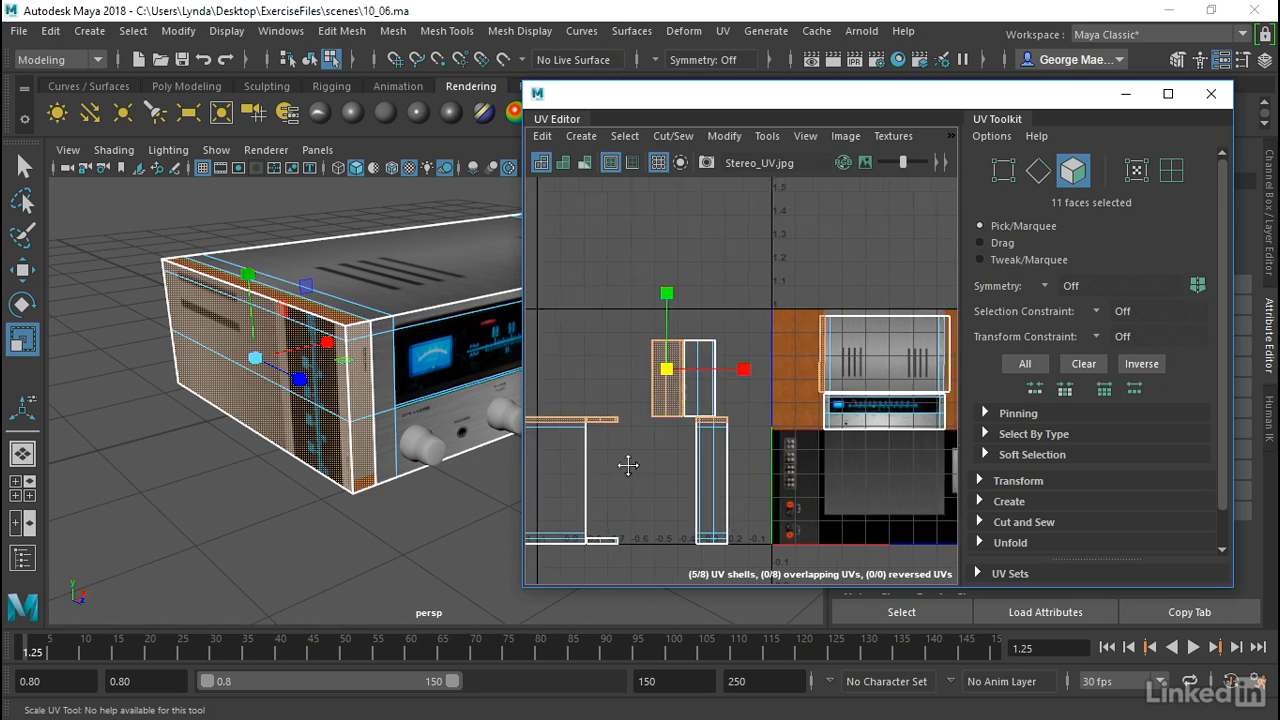
{"action": "middle_click_drag", "start_coordinate": [617, 457], "coordinate": [729, 462], "text": "alt"}
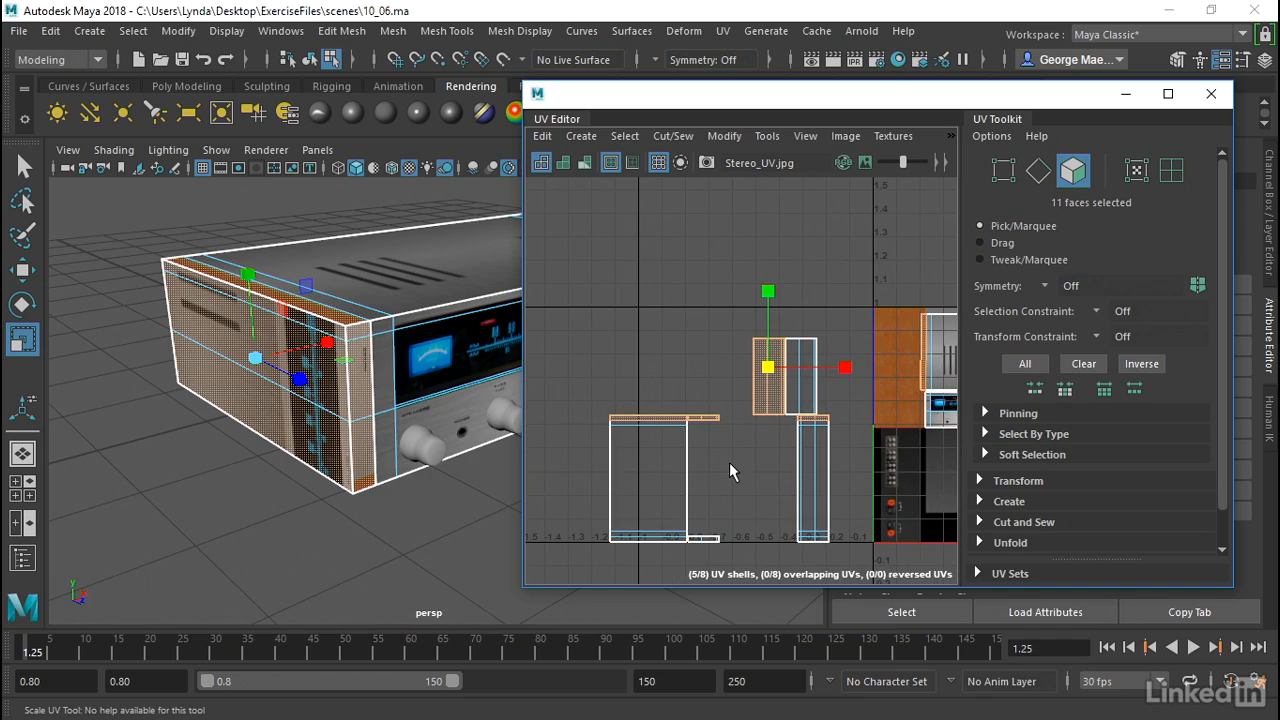
{"action": "left_click", "coordinate": [588, 138]}
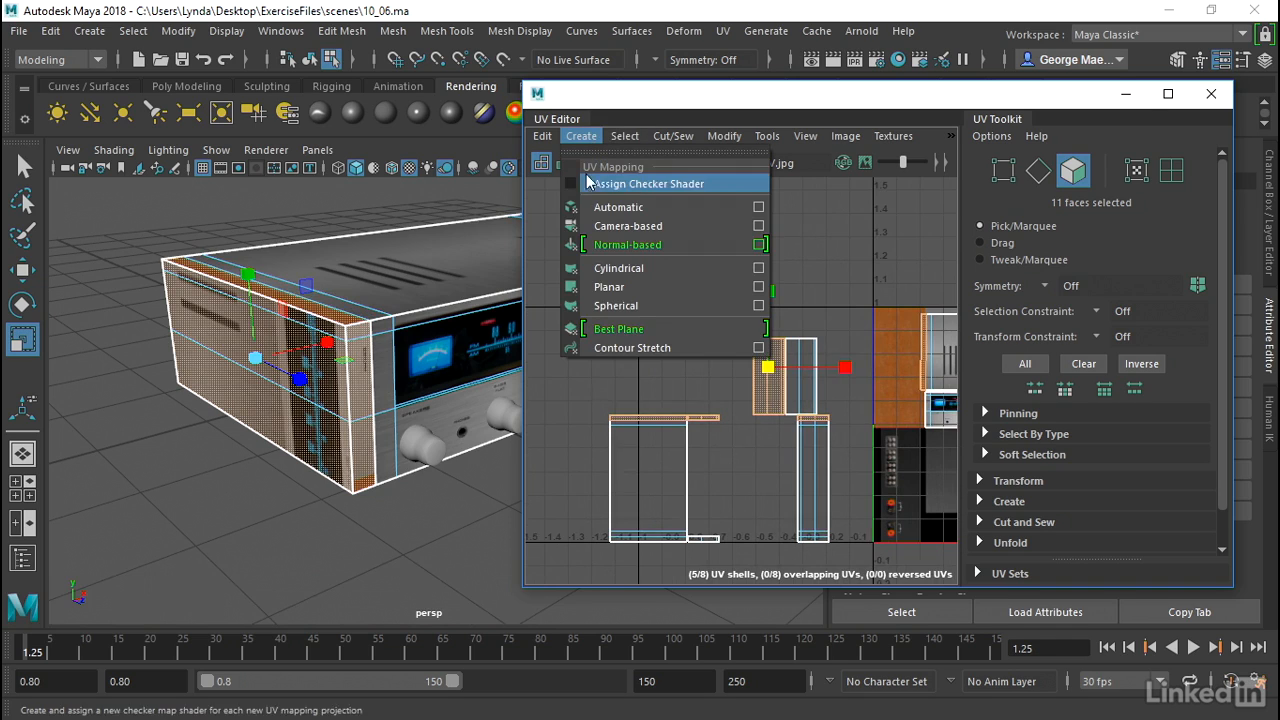
{"action": "left_click", "coordinate": [600, 207]}
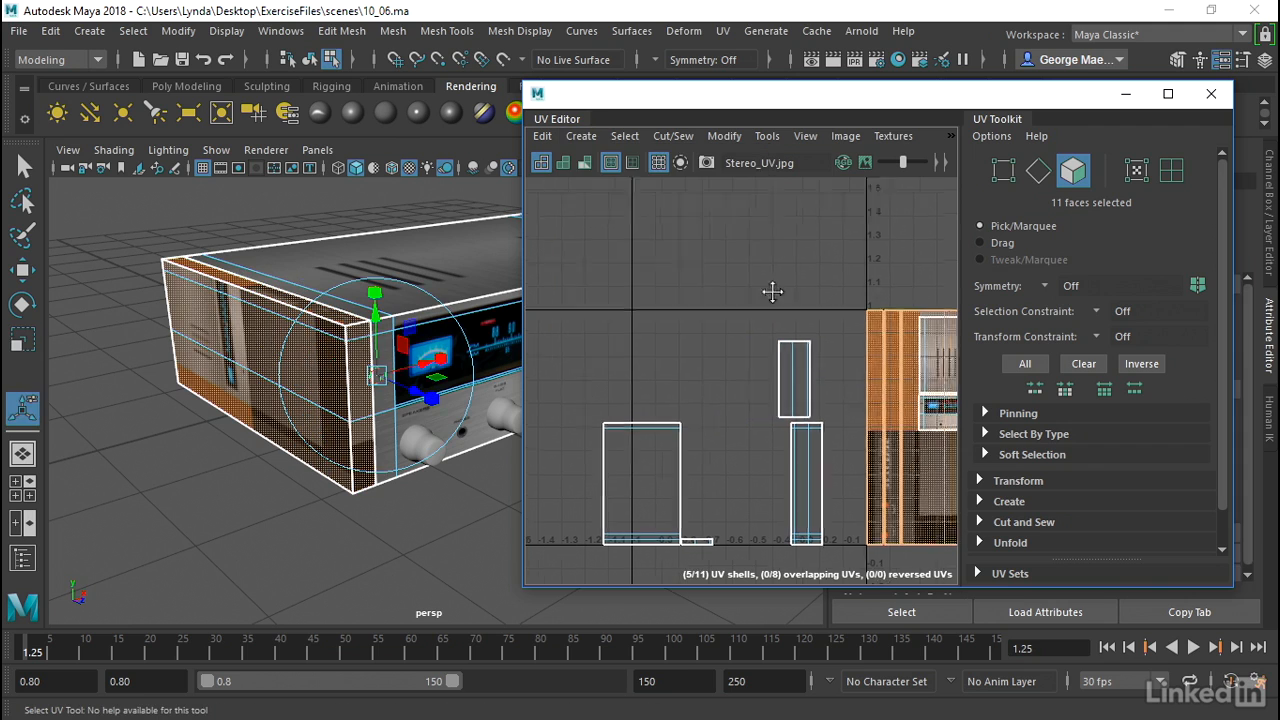
- Move the newly projected side shells off the texture into the empty UV space up and to its left
{"action": "scroll", "coordinate": [697, 300], "scroll_direction": "up", "scroll_amount": 2}
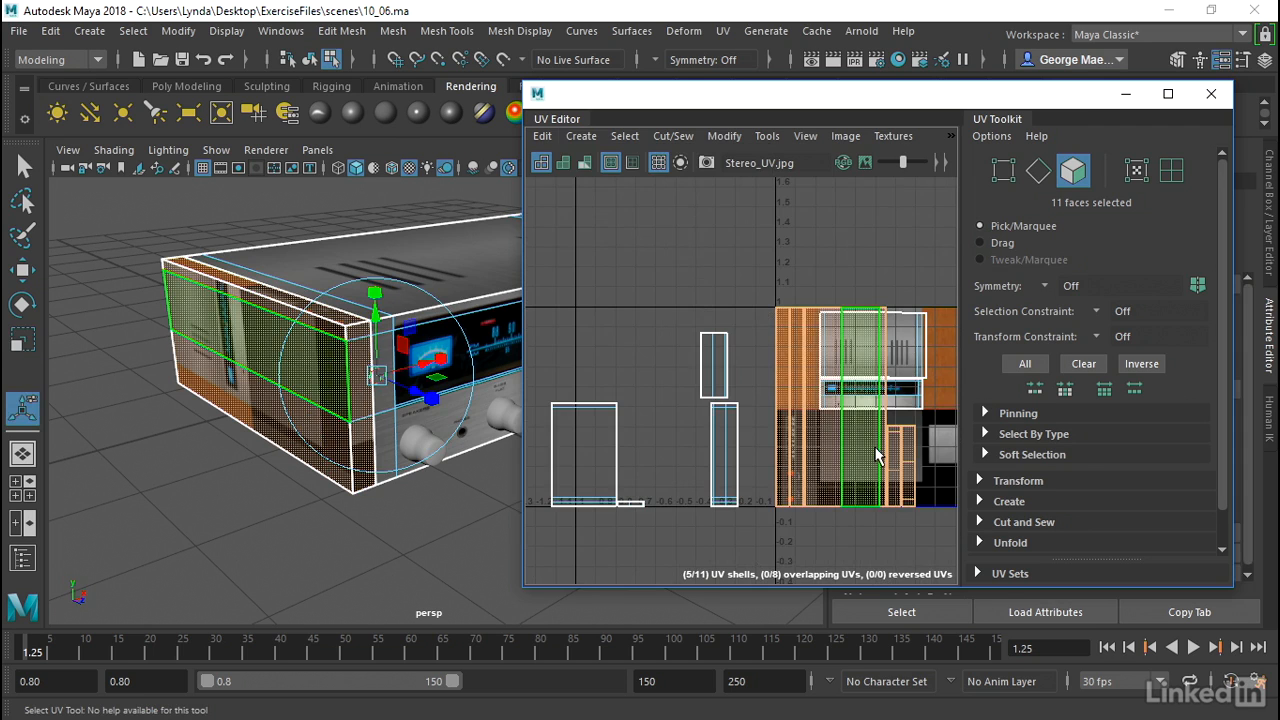
{"action": "key", "text": "w"}
{"action": "left_click_drag", "start_coordinate": [848, 410], "coordinate": [614, 255]}
{"action": "middle_click_drag", "start_coordinate": [777, 238], "coordinate": [849, 328], "text": "alt"}
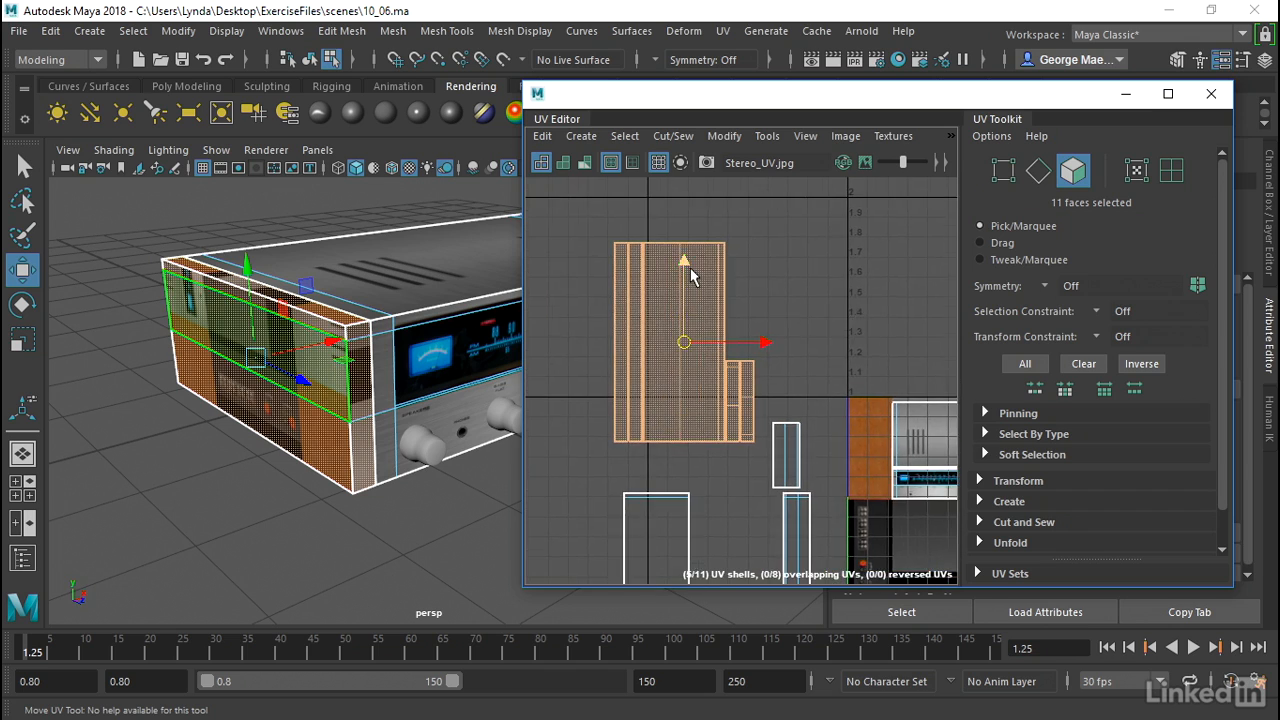
{"action": "scroll", "coordinate": [689, 270], "scroll_direction": "up", "scroll_amount": 3}
{"action": "middle_click_drag", "start_coordinate": [689, 280], "coordinate": [760, 251], "text": "alt"}
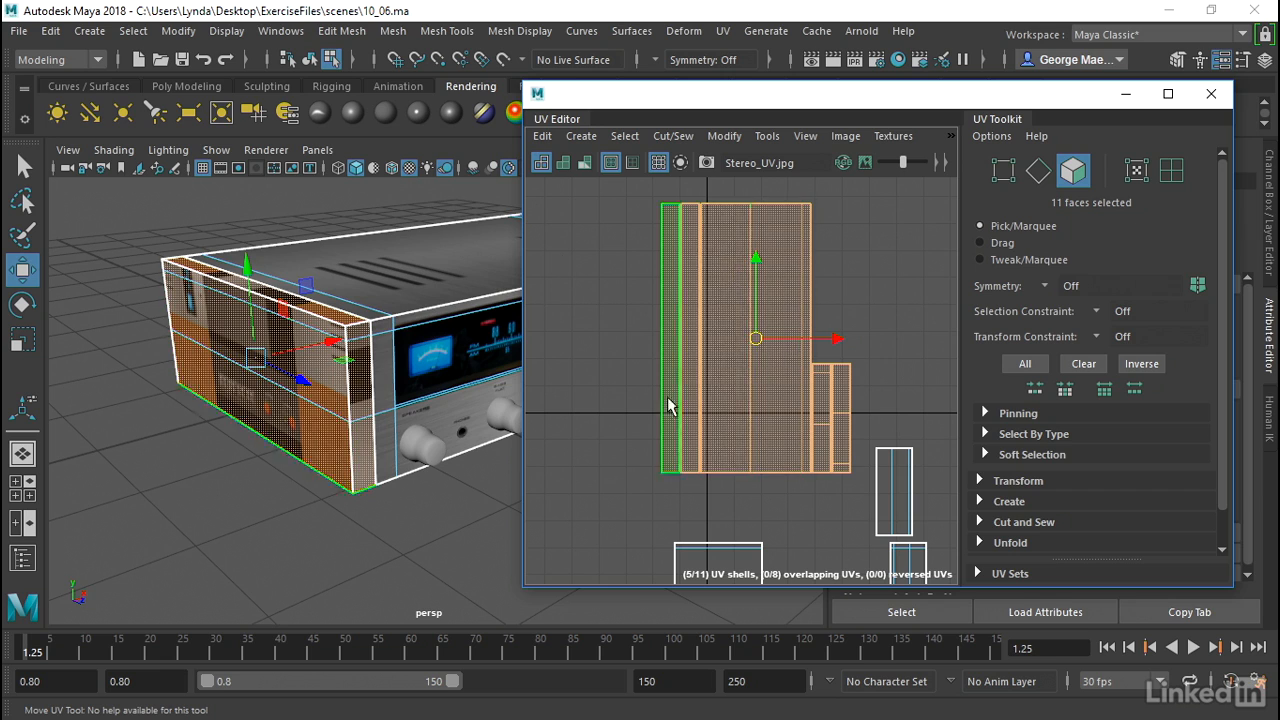
- Spread the two tall narrow shells and the large side shell apart, shifting each of them to the left
{"action": "left_click", "coordinate": [628, 386]}
{"action": "left_click", "coordinate": [679, 336]}
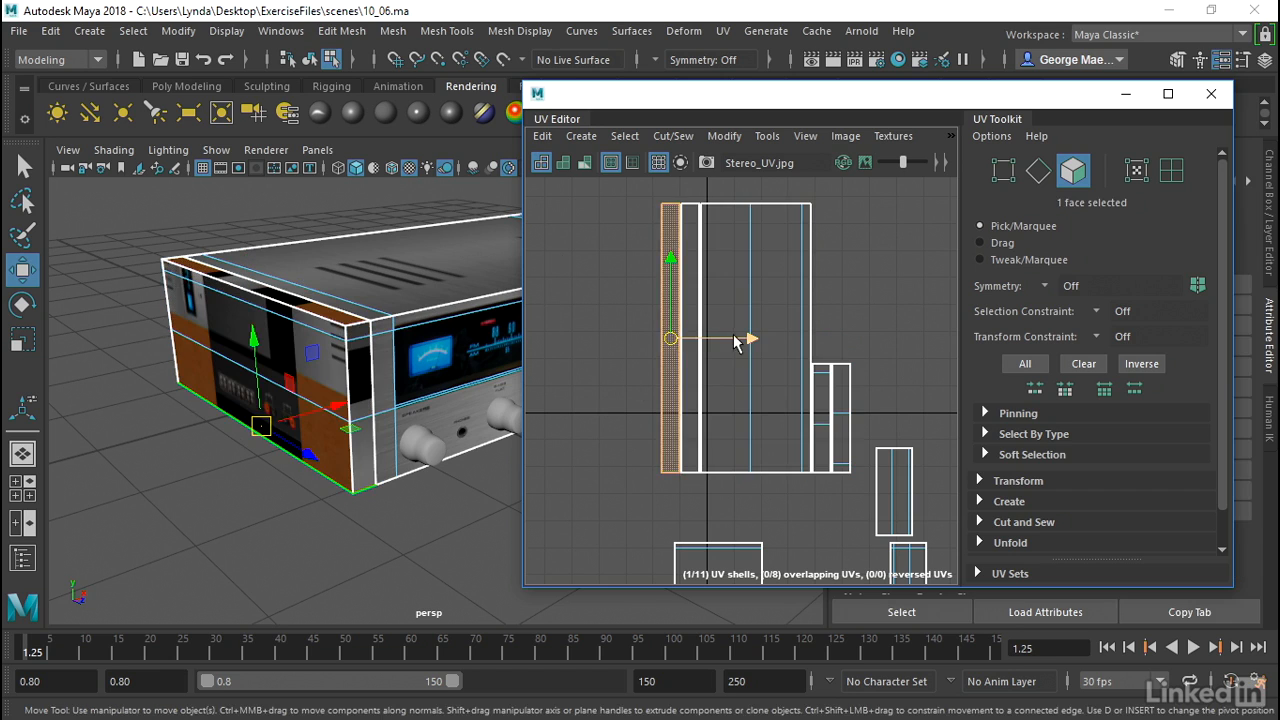
{"action": "mouse_move", "coordinate": [749, 337]}
{"action": "left_mouse_down"}
{"action": "mouse_move", "coordinate": [697, 325]}
{"action": "mouse_move", "coordinate": [730, 344]}
{"action": "left_mouse_up"}
{"action": "left_click", "coordinate": [697, 325]}
{"action": "right_click_drag", "start_coordinate": [752, 293], "coordinate": [698, 270]}
{"action": "left_click", "coordinate": [783, 300]}
{"action": "left_click_drag", "start_coordinate": [809, 342], "coordinate": [795, 346]}
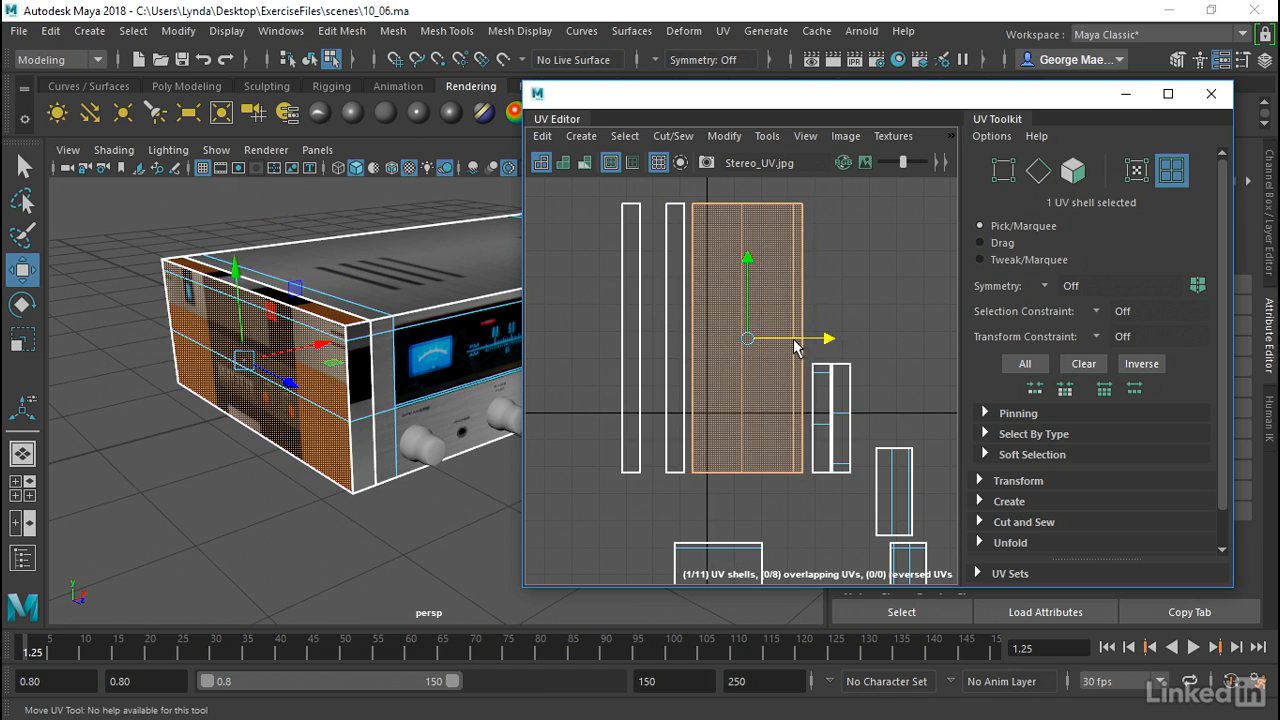
- Select the two small edge shells and move them up and right, well clear of the large side shell
{"action": "left_click", "coordinate": [851, 345]}
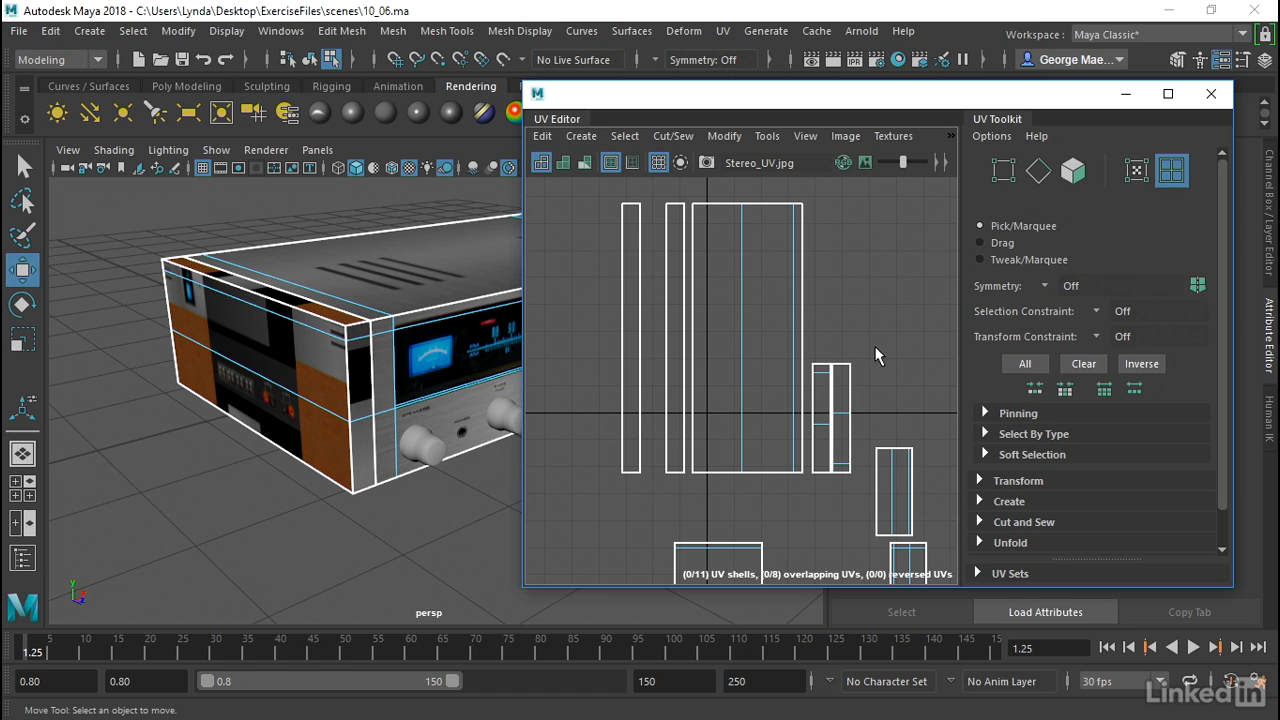
{"action": "left_click_drag", "start_coordinate": [820, 428], "coordinate": [934, 333]}
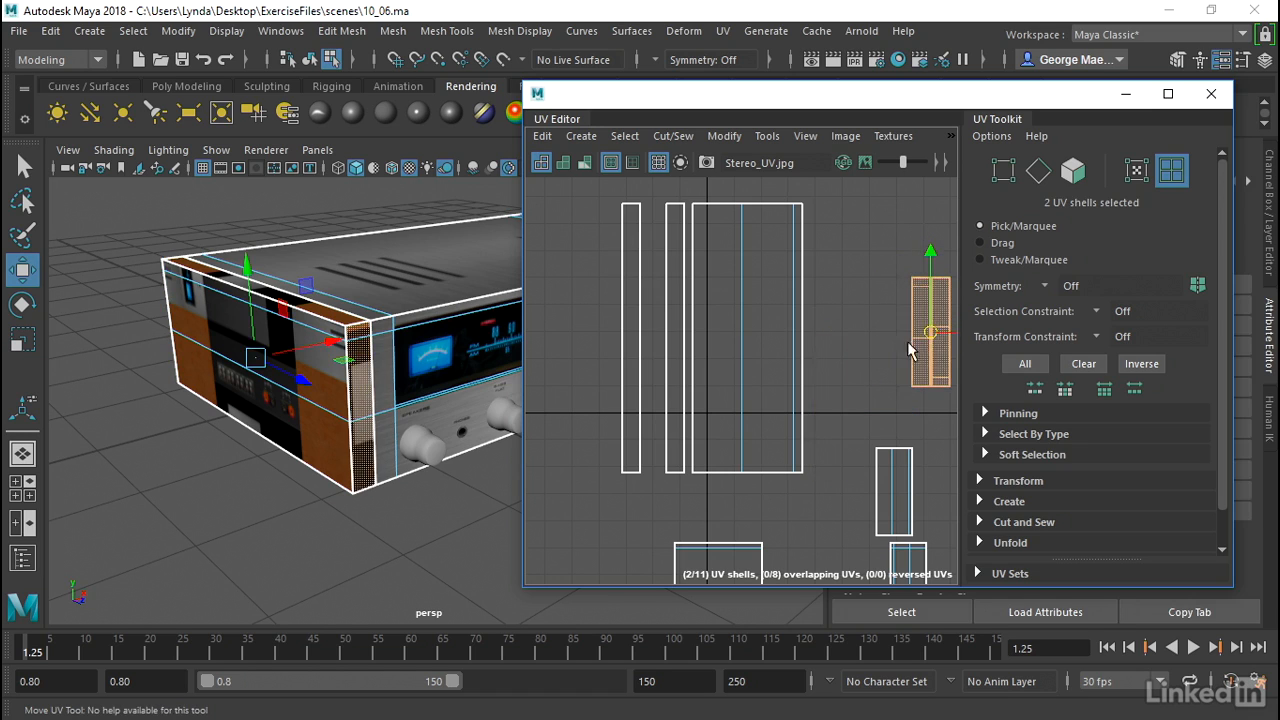
{"action": "middle_click_drag", "start_coordinate": [897, 344], "coordinate": [877, 364], "text": "alt"}
{"action": "middle_click_drag", "start_coordinate": [765, 252], "coordinate": [778, 254], "text": "alt"}
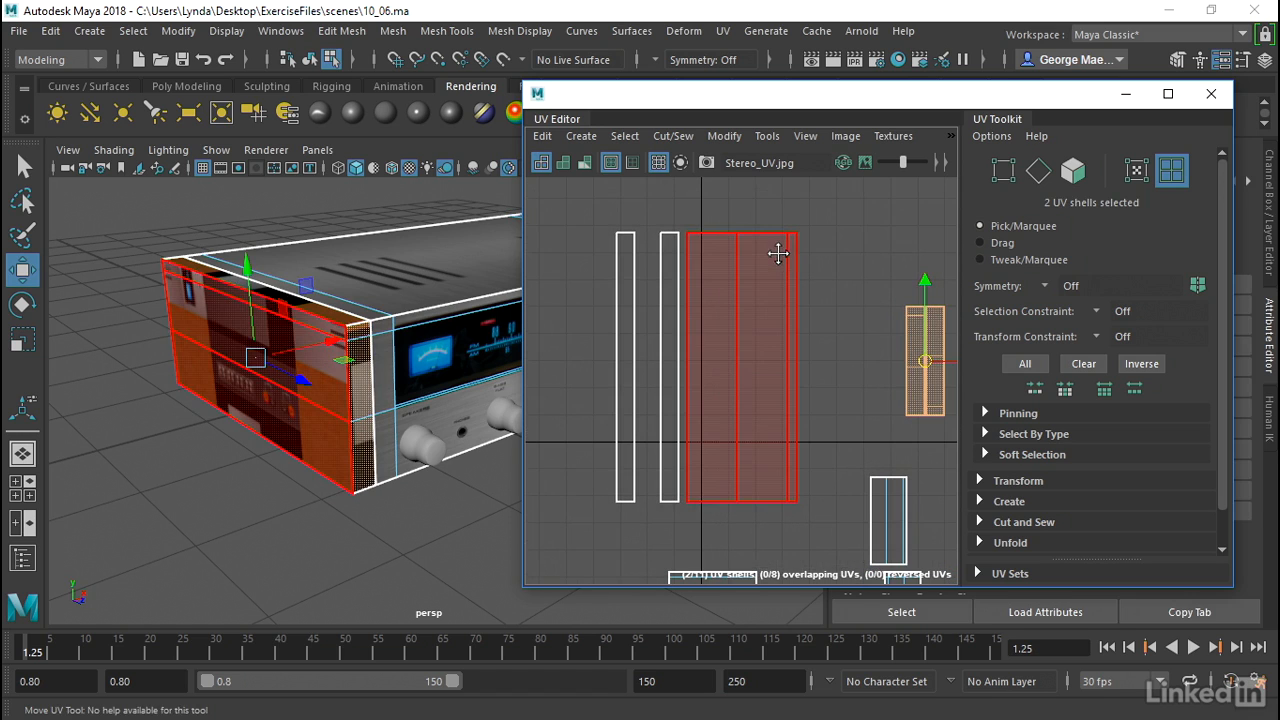
- Move the narrow shell of the side's upper edge strip against the right side of the large side shell
{"action": "left_click", "coordinate": [704, 259]}
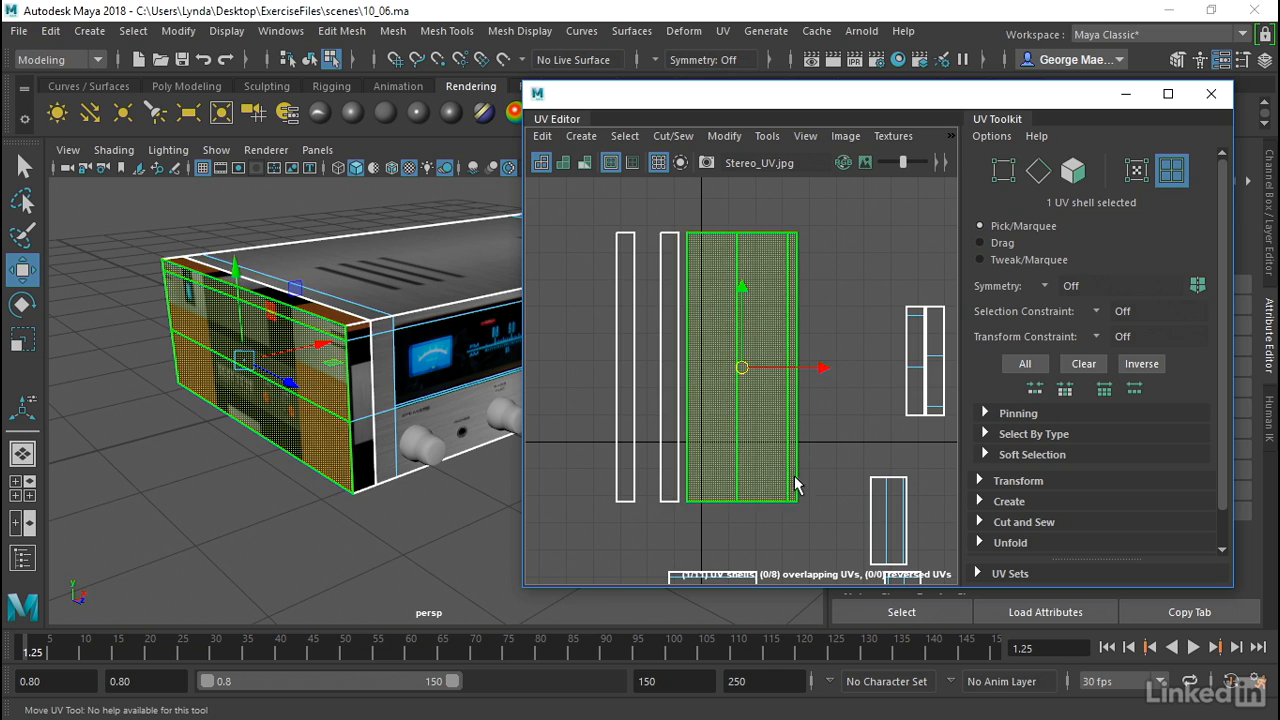
{"action": "left_click_drag", "start_coordinate": [428, 556], "coordinate": [453, 541], "text": "alt"}
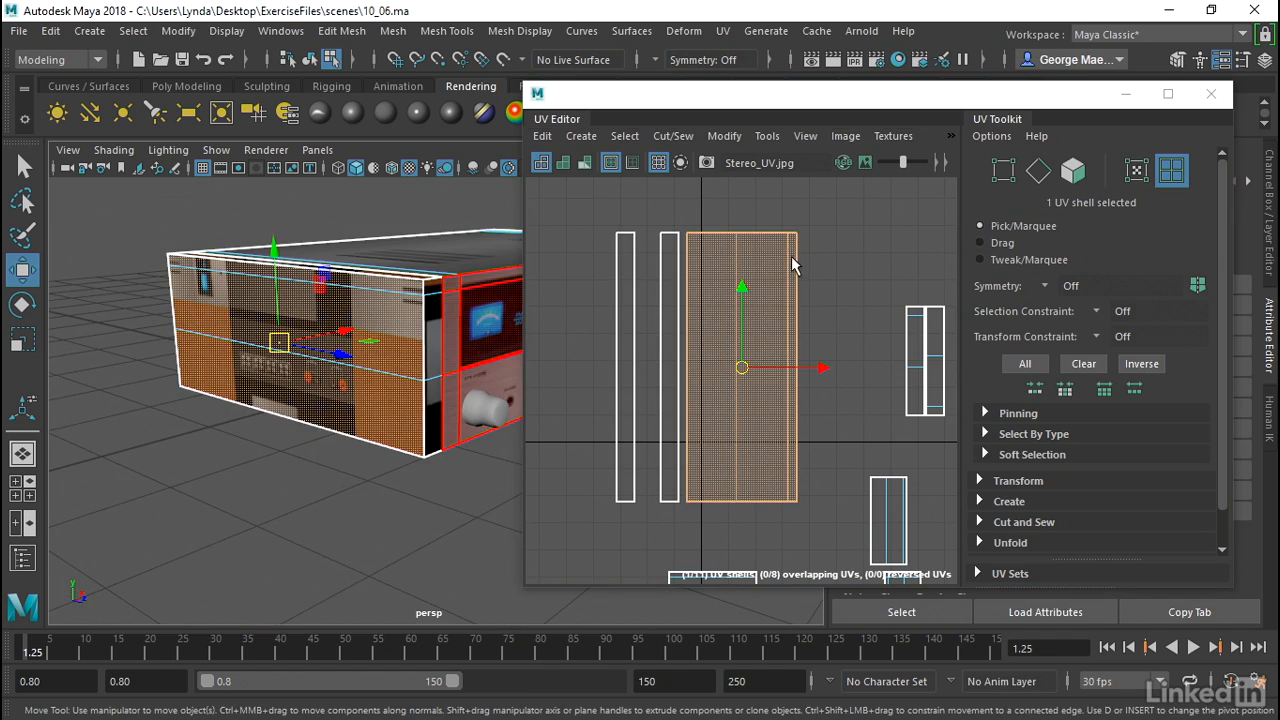
{"action": "left_click", "coordinate": [823, 260]}
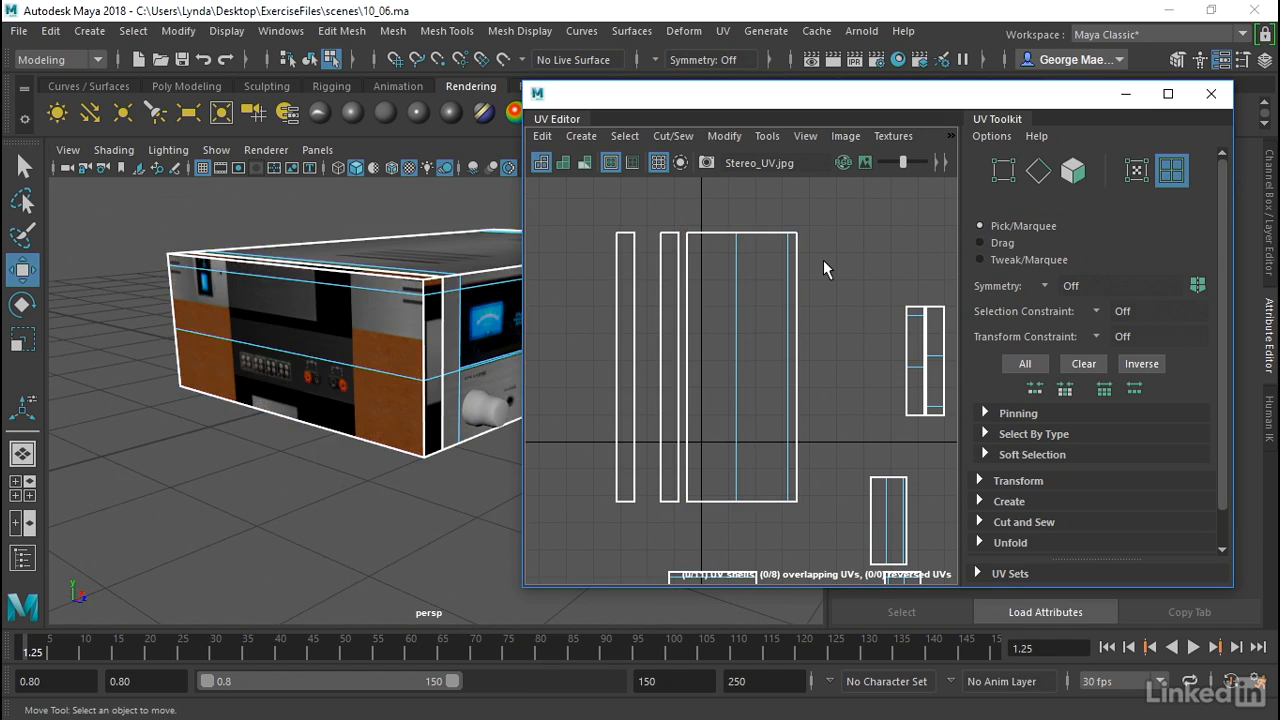
{"action": "left_click", "coordinate": [674, 258]}
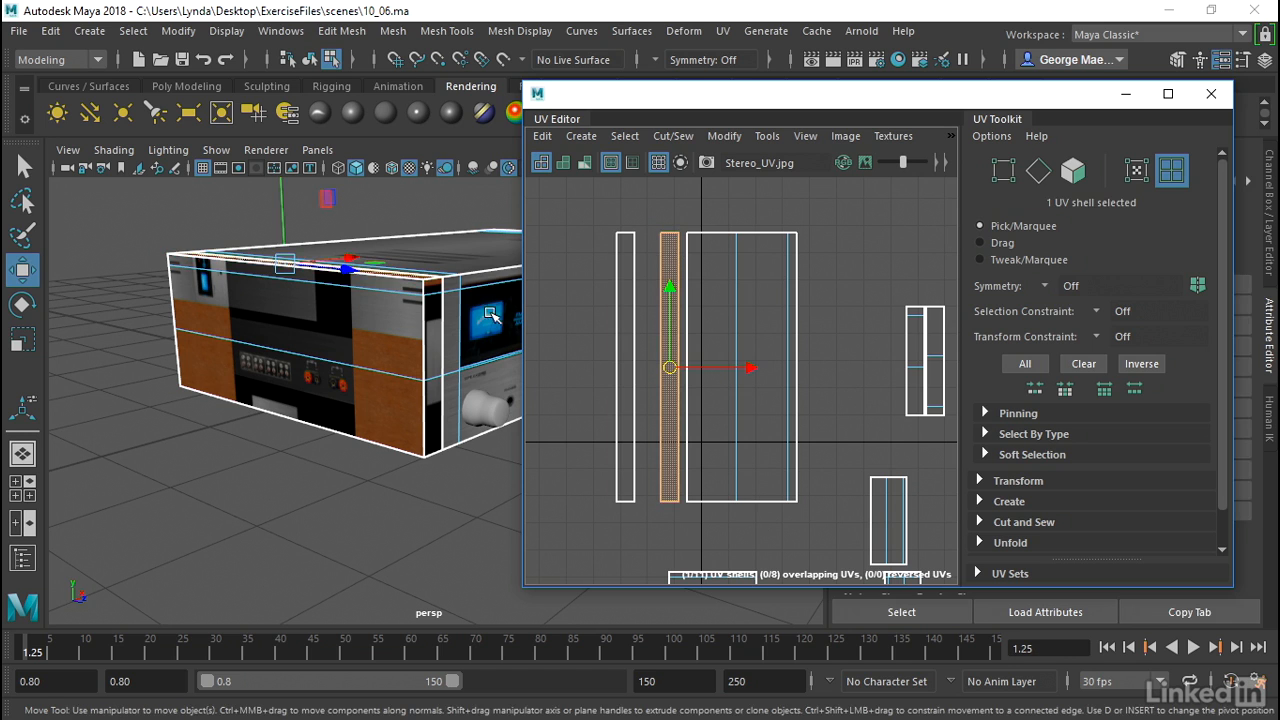
{"action": "left_click_drag", "start_coordinate": [302, 401], "coordinate": [243, 448], "text": "alt"}
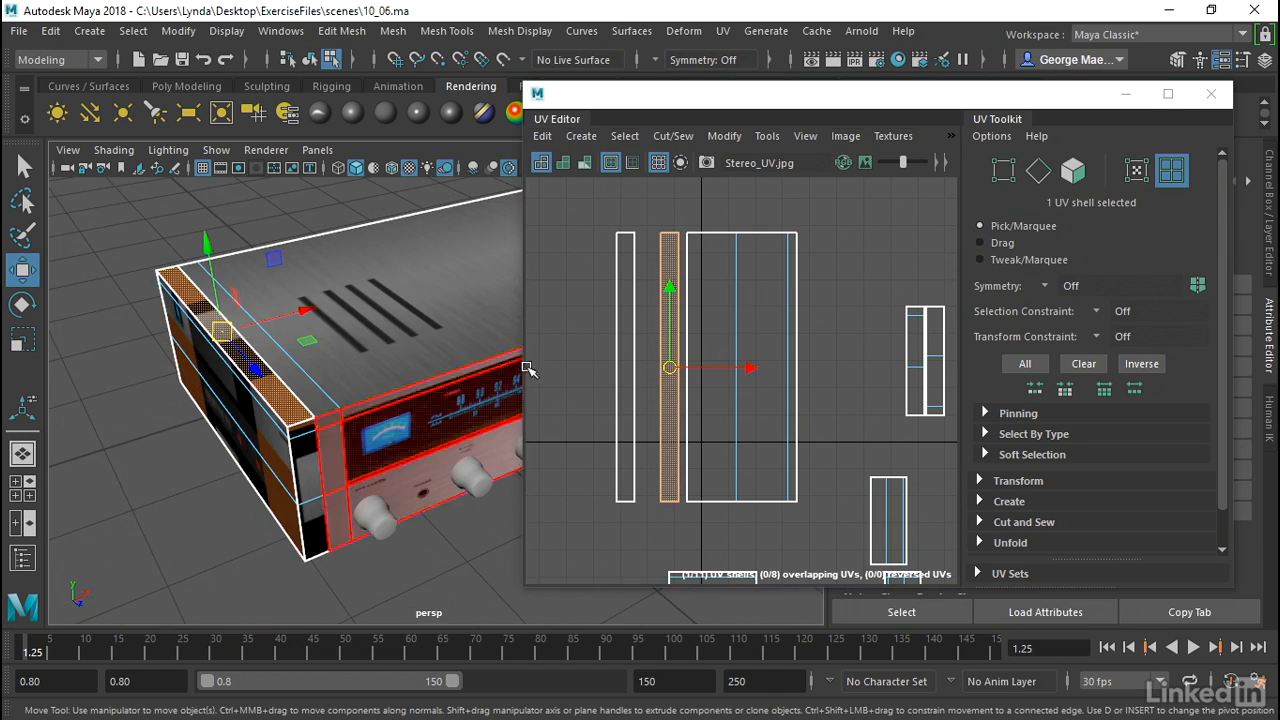
{"action": "left_click_drag", "start_coordinate": [670, 368], "coordinate": [808, 369]}
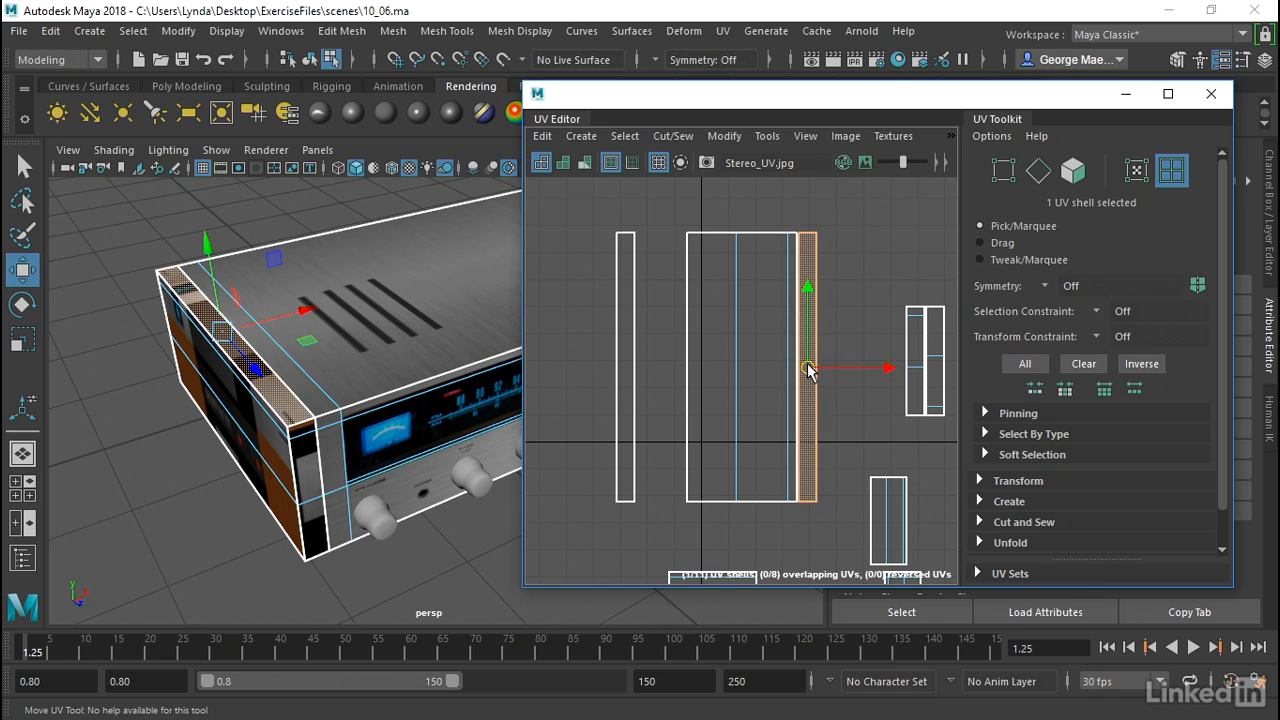
{"action": "left_click", "coordinate": [841, 267]}
{"action": "scroll", "coordinate": [828, 279], "scroll_direction": "up", "scroll_amount": 2}
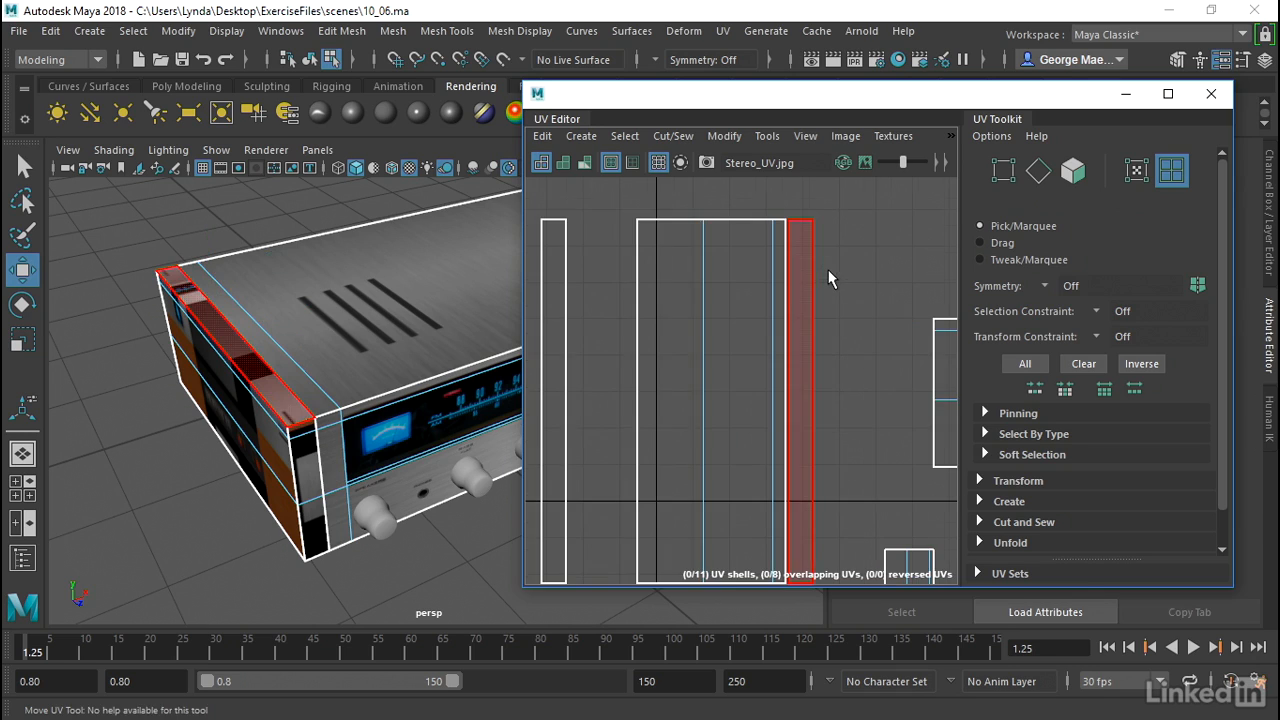
- Examine on the model how the top corner UVs between the large side shell and the narrow strip beside it correspond
{"action": "right_click_drag", "start_coordinate": [802, 269], "coordinate": [868, 273]}
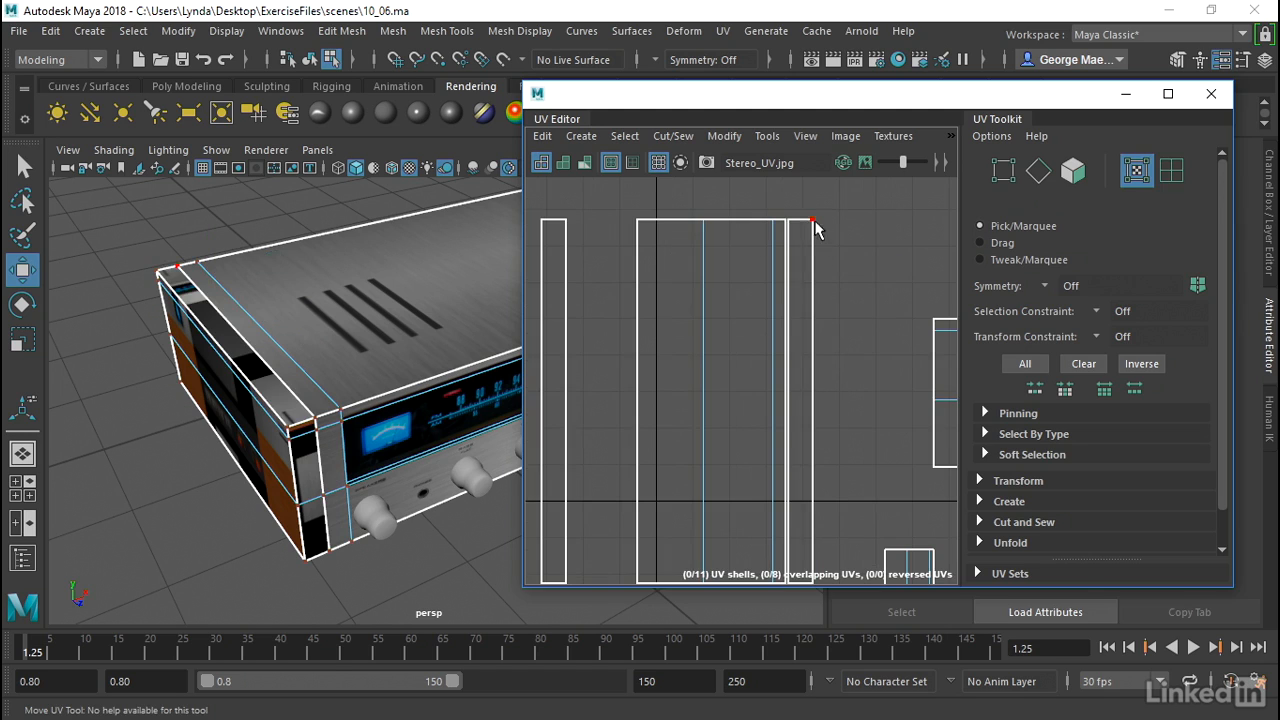
{"action": "left_click_drag", "start_coordinate": [780, 229], "coordinate": [780, 230]}
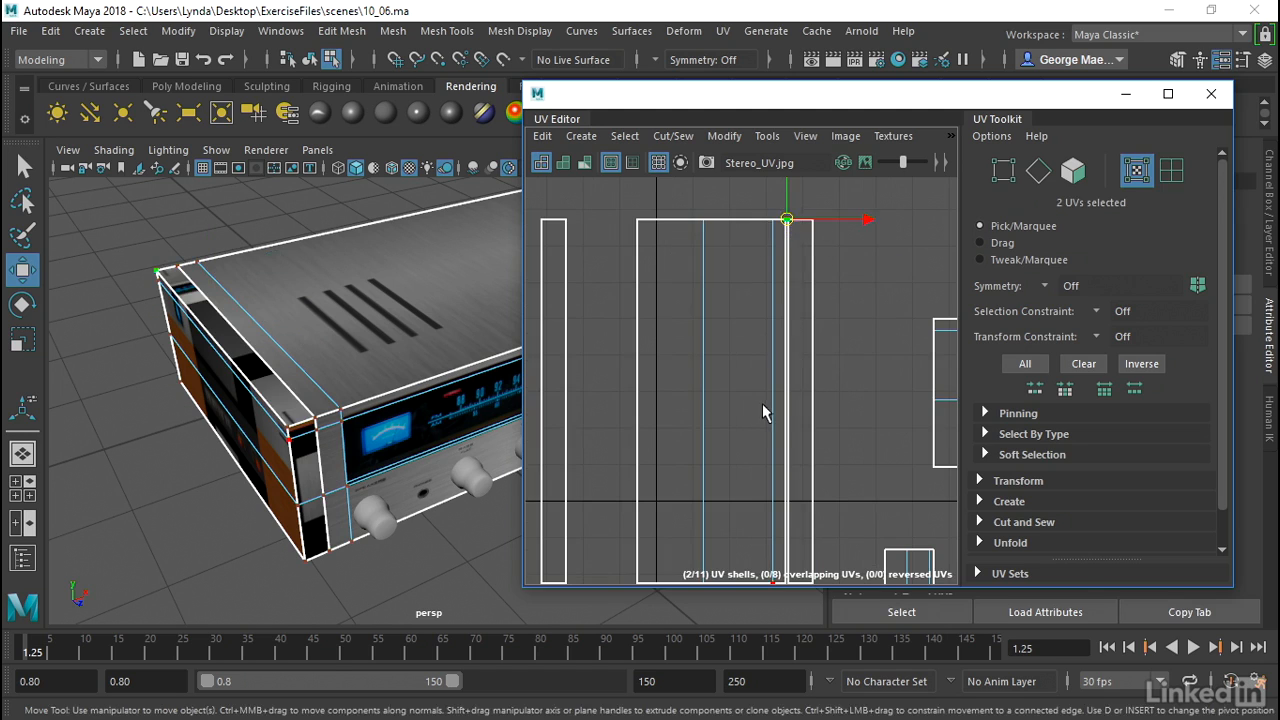
{"action": "middle_click_drag", "start_coordinate": [763, 406], "coordinate": [771, 353], "text": "alt"}
{"action": "left_click_drag", "start_coordinate": [293, 390], "coordinate": [290, 318], "text": "alt"}
{"action": "left_click_drag", "start_coordinate": [249, 426], "coordinate": [300, 428], "text": "alt"}
{"action": "key", "text": "w"}
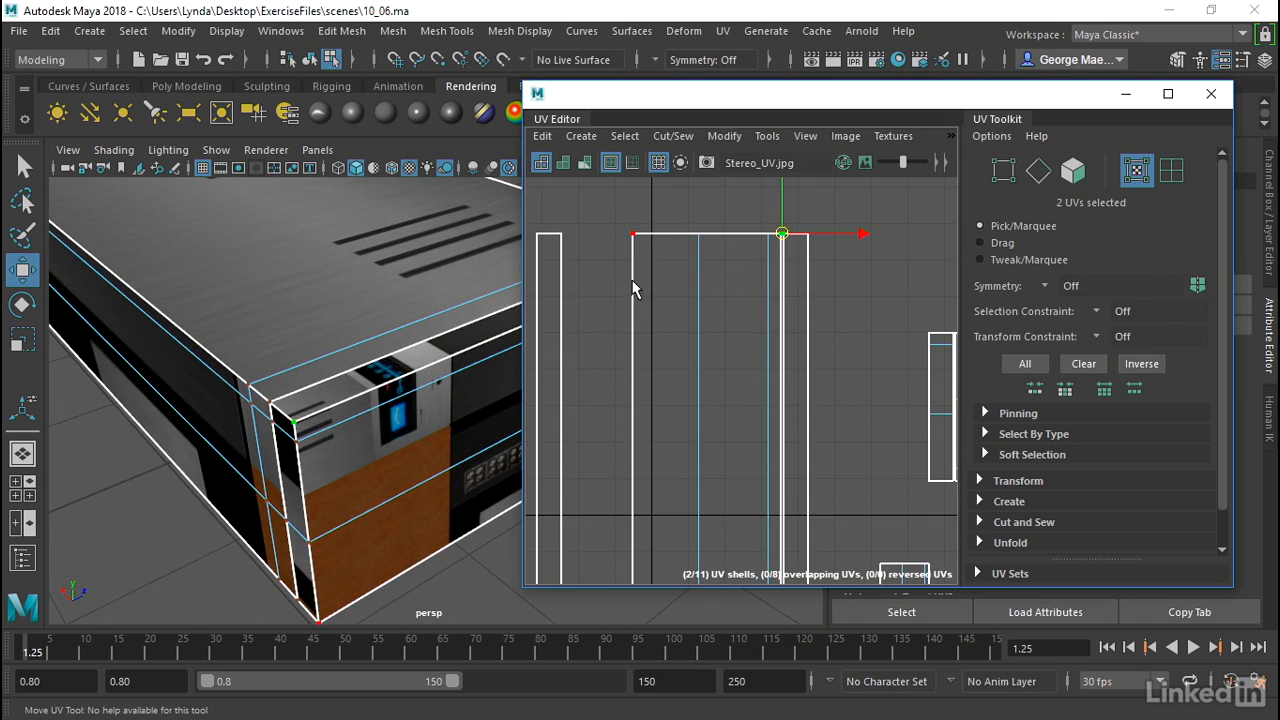
{"action": "left_click", "coordinate": [673, 136]}
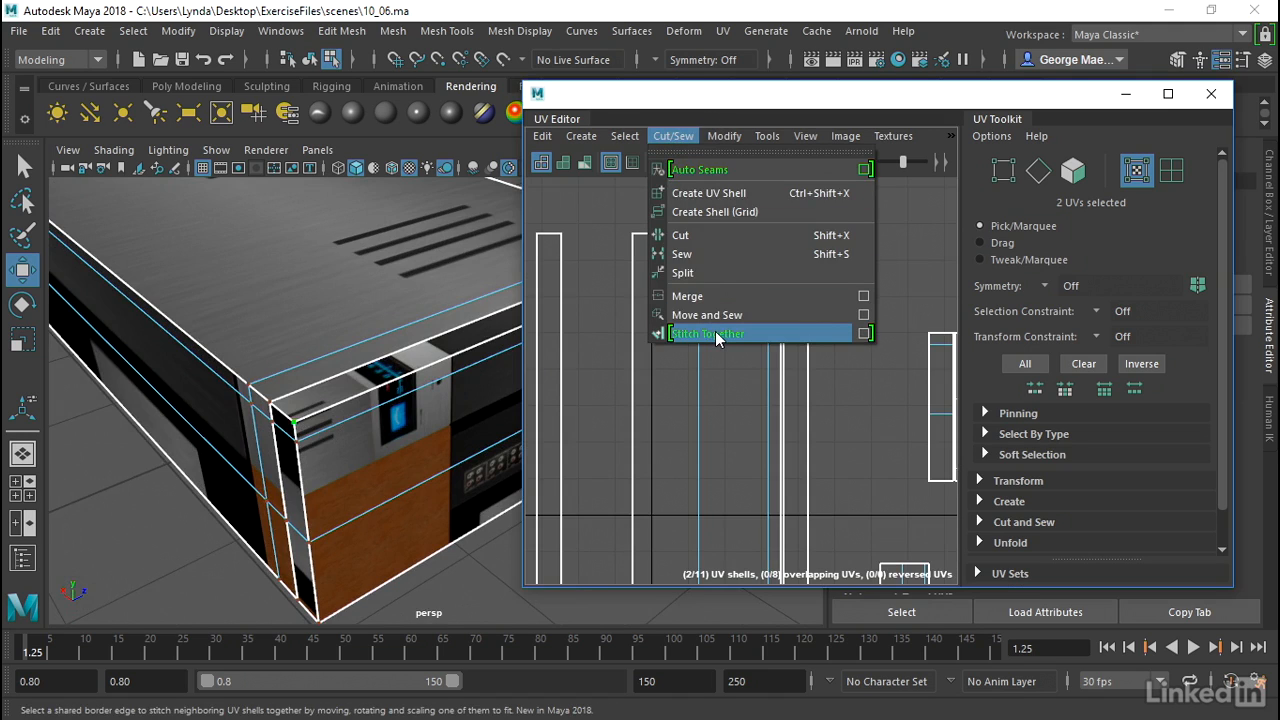
{"action": "scroll", "coordinate": [714, 338], "scroll_direction": "down", "scroll_amount": 5}
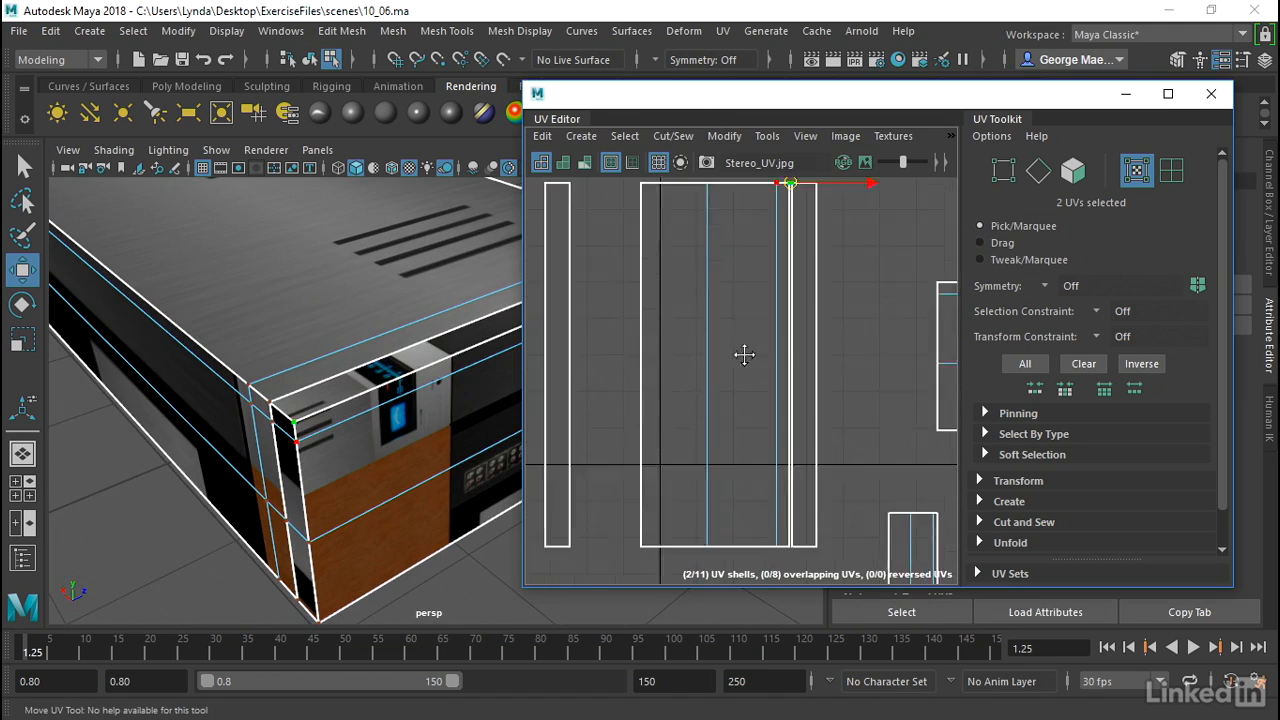
- Stitch the narrow upper edge strip to the large side shell, using only the UVs along their shared edge
{"action": "left_click_drag", "start_coordinate": [741, 205], "coordinate": [773, 548]}
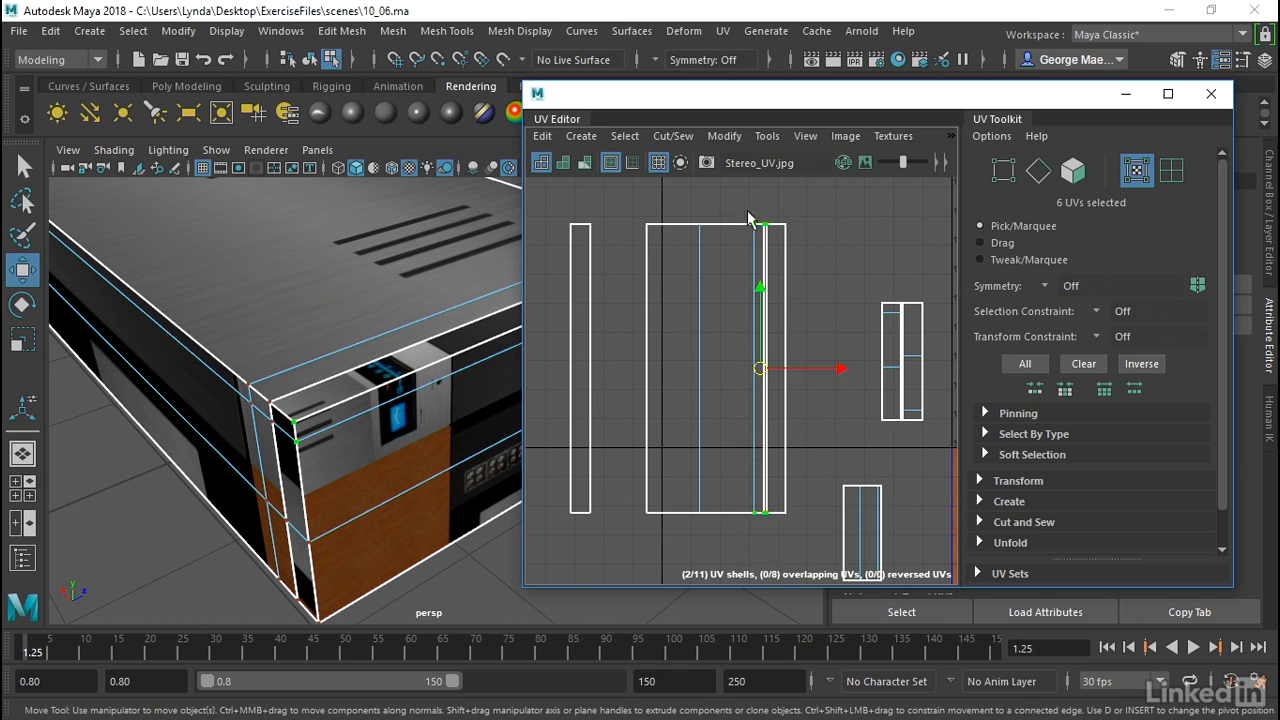
{"action": "left_click_drag", "start_coordinate": [748, 217], "coordinate": [776, 236], "text": "ctrl"}
{"action": "left_click", "coordinate": [673, 136]}
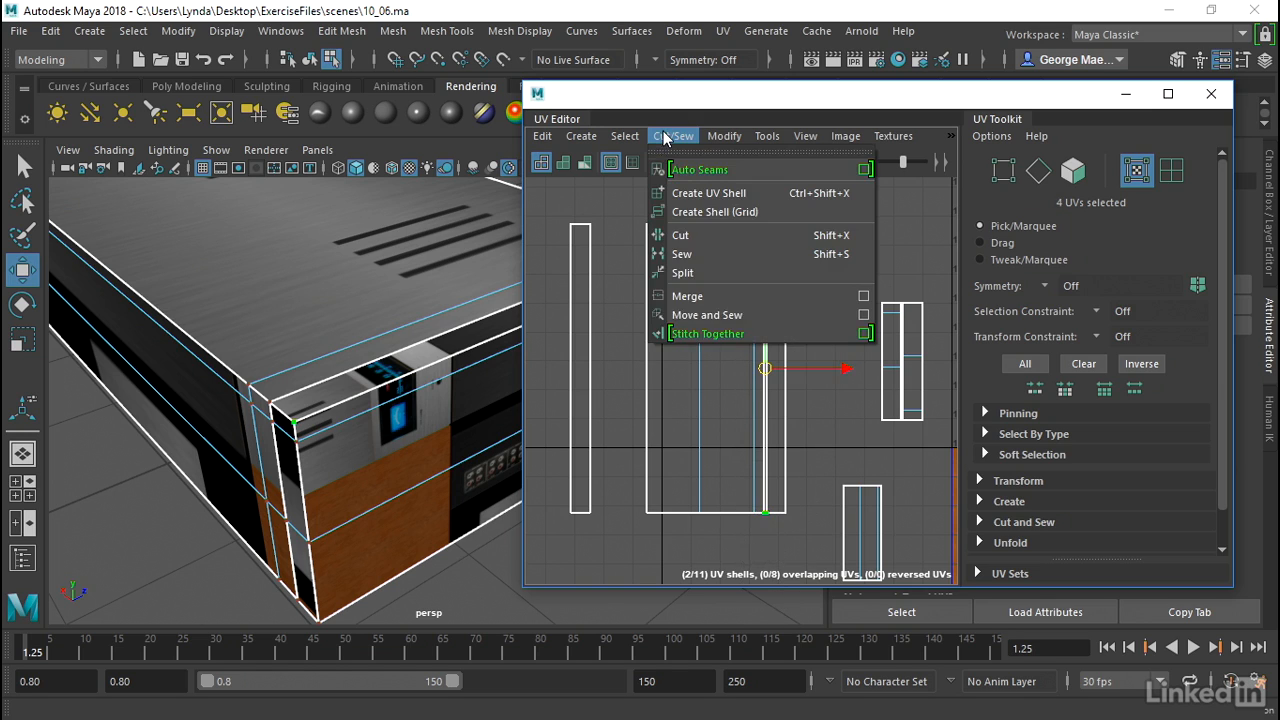
{"action": "left_click", "coordinate": [695, 334]}
{"action": "left_click", "coordinate": [835, 210]}
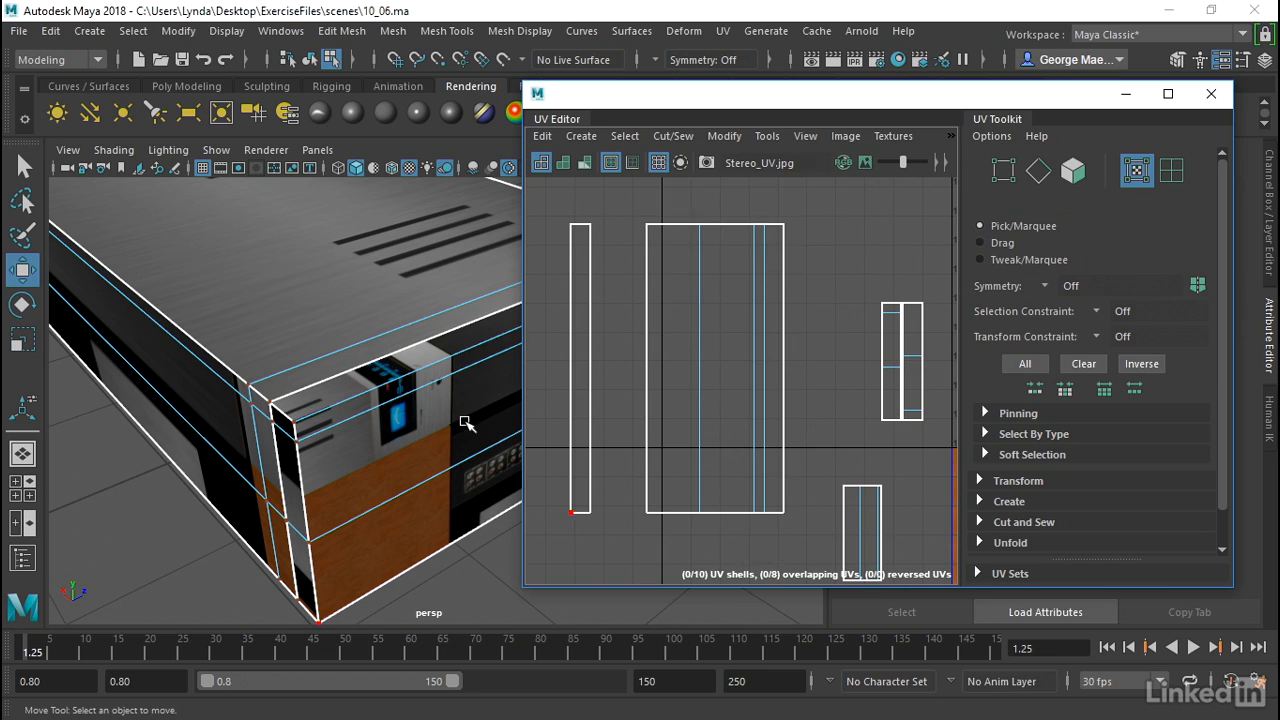
- Select the enlarged side shell and inspect the area it covers on the model
{"action": "right_click_drag", "start_coordinate": [681, 362], "coordinate": [618, 338]}
{"action": "left_click", "coordinate": [679, 339]}
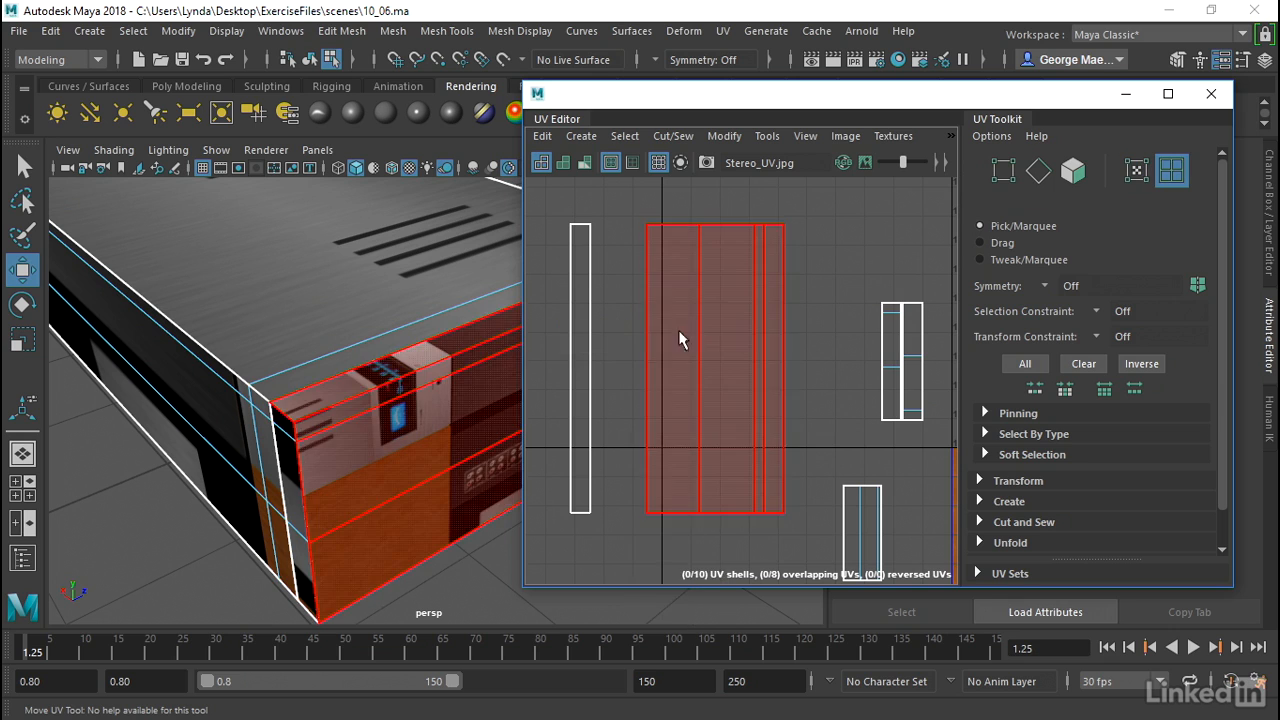
{"action": "left_click", "coordinate": [694, 341]}
{"action": "left_click_drag", "start_coordinate": [477, 564], "coordinate": [251, 566], "text": "alt"}
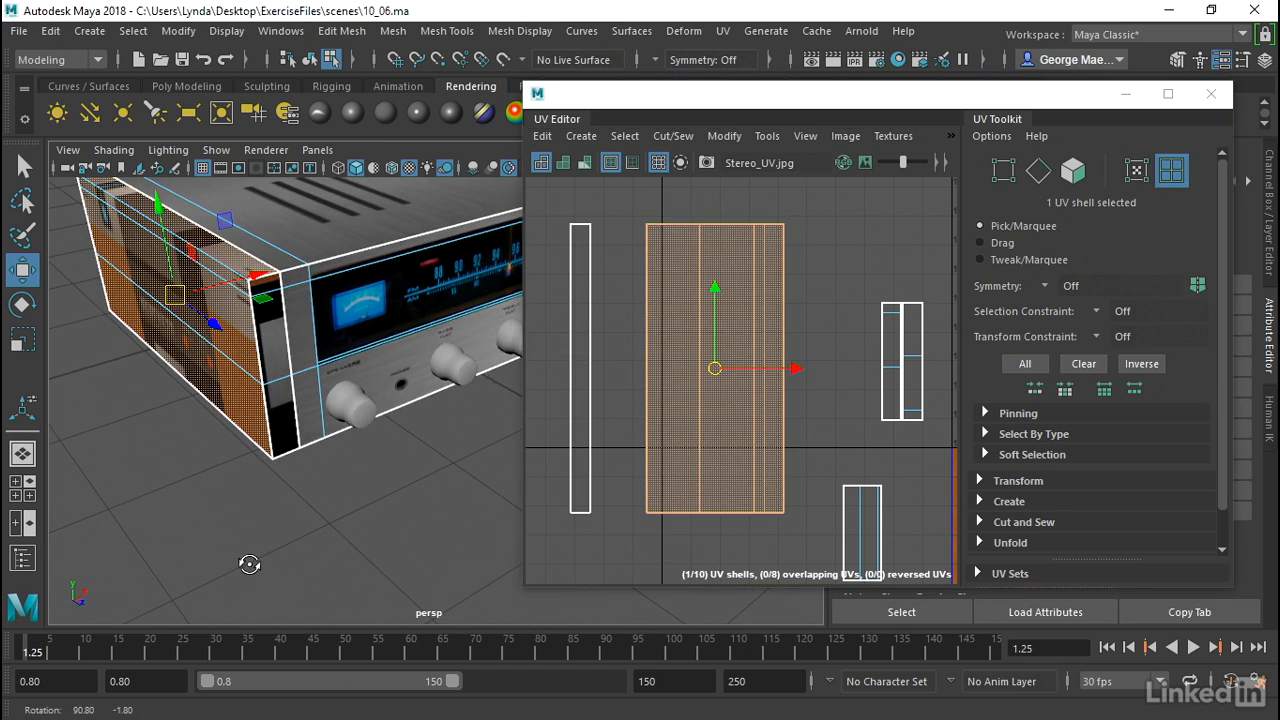
- Compare the corner UVs of the remaining tall narrow shell and the large side shell to determine their matching orientation
{"action": "left_click", "coordinate": [603, 228]}
{"action": "right_click_drag", "start_coordinate": [591, 240], "coordinate": [668, 241]}
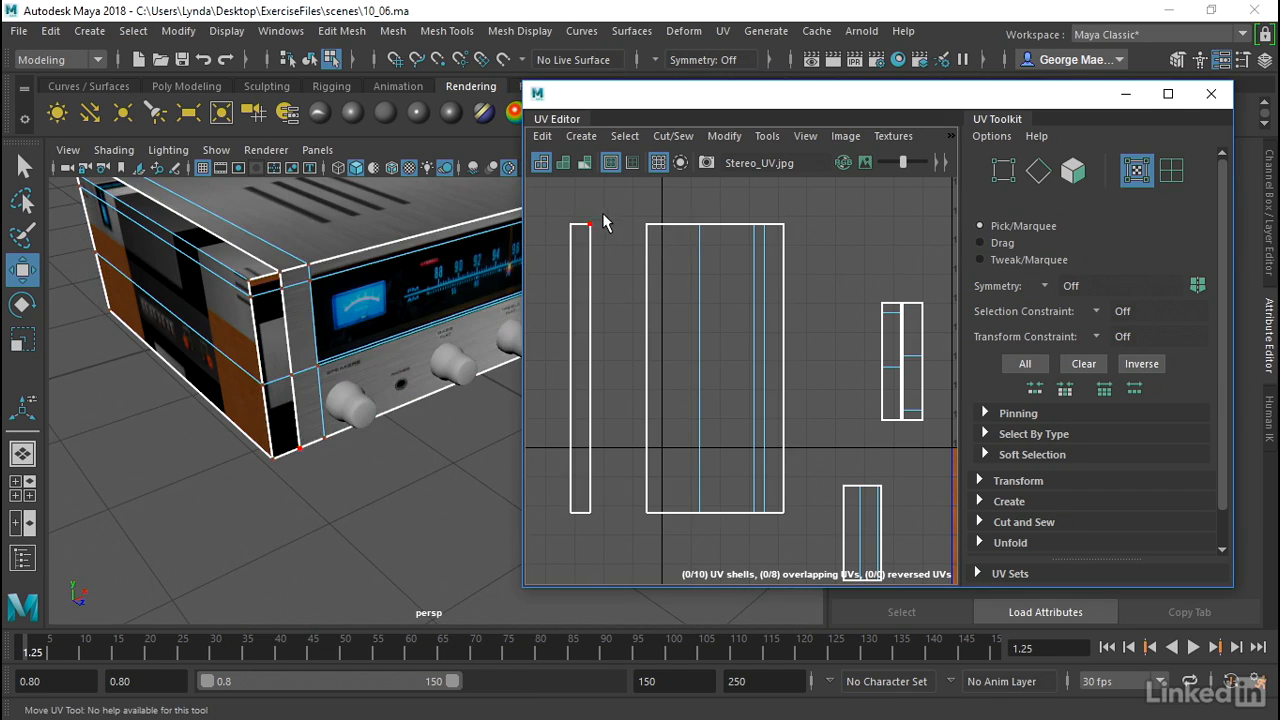
{"action": "left_click_drag", "start_coordinate": [603, 215], "coordinate": [585, 257]}
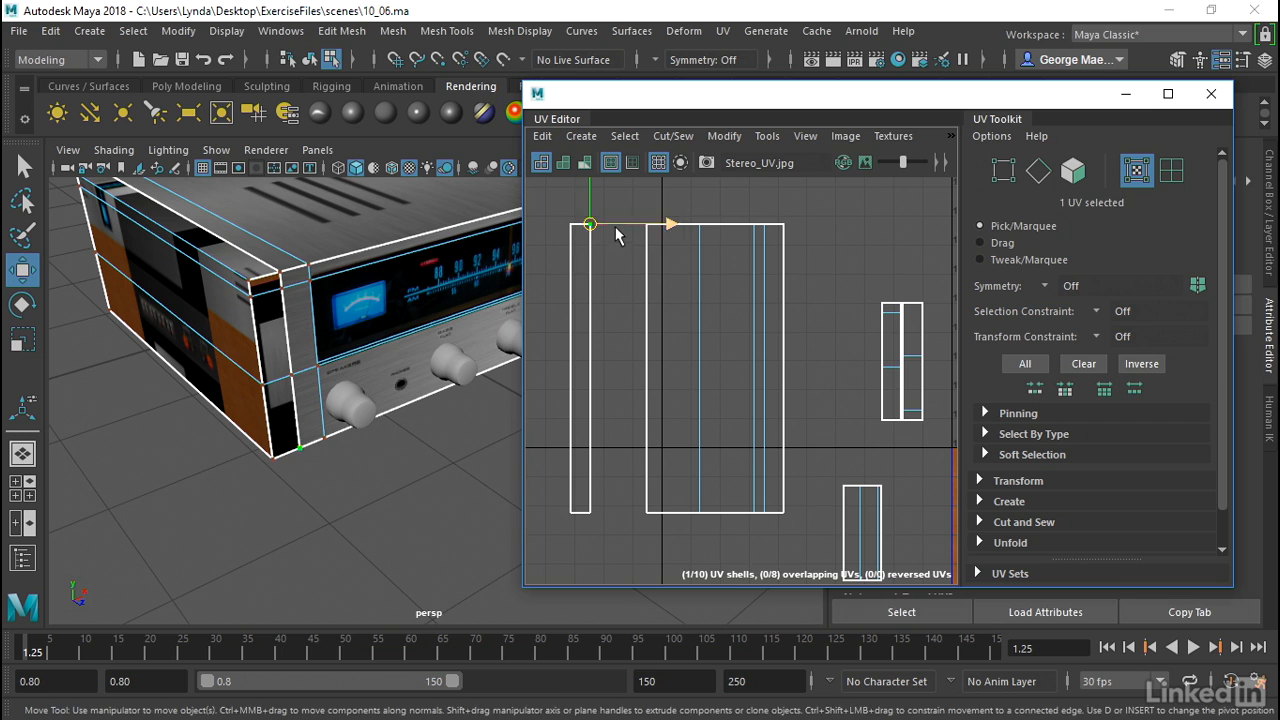
{"action": "left_click_drag", "start_coordinate": [636, 208], "coordinate": [651, 251], "text": "shift"}
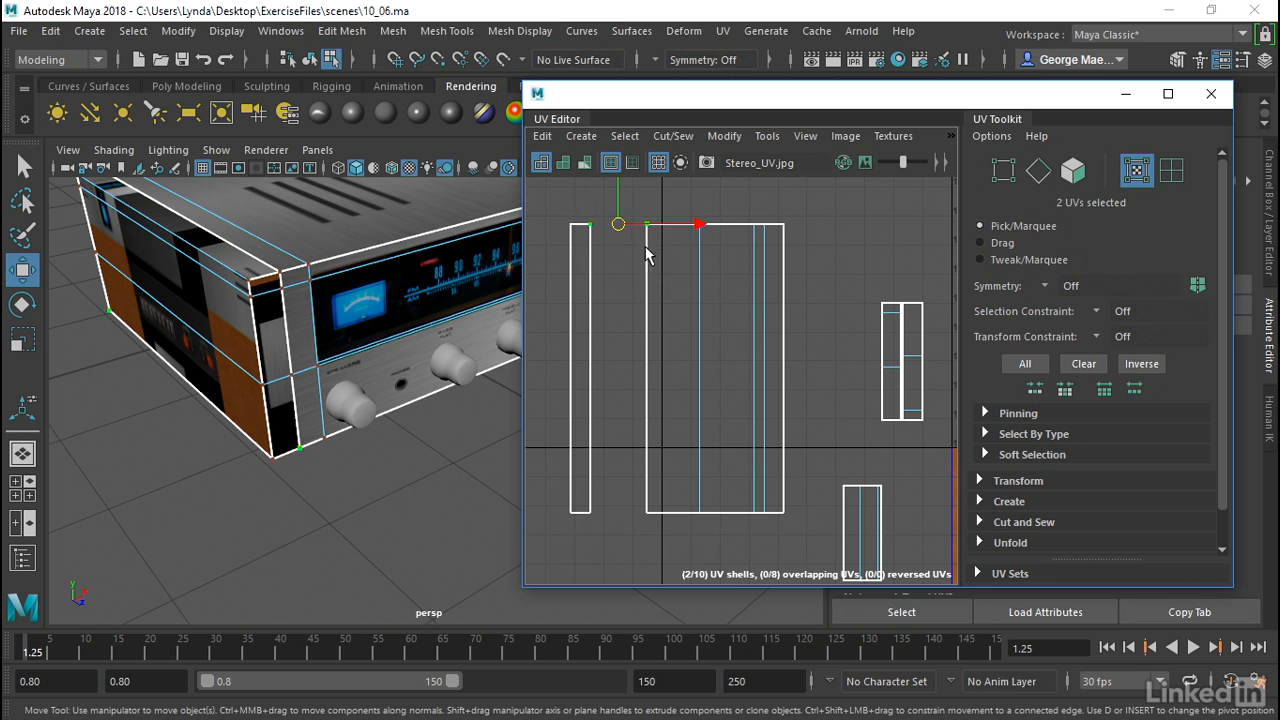
{"action": "left_click_drag", "start_coordinate": [413, 372], "coordinate": [334, 242], "text": "alt"}
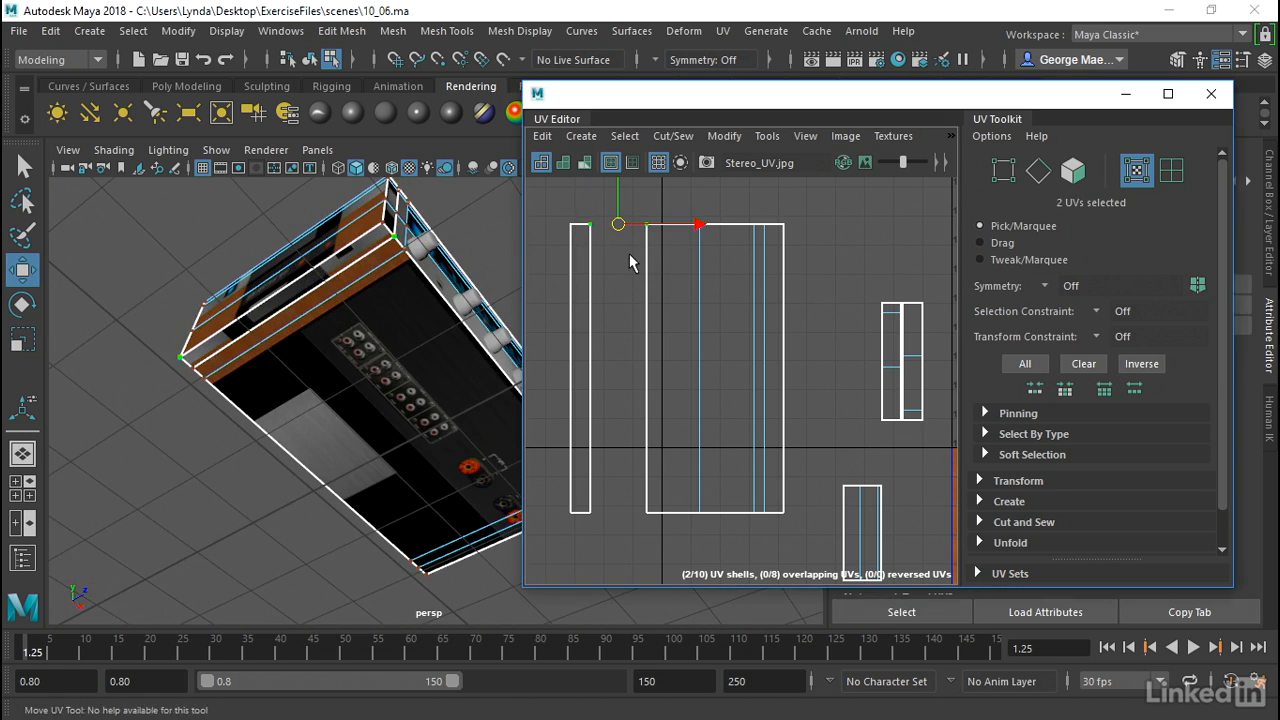
{"action": "left_click_drag", "start_coordinate": [632, 199], "coordinate": [651, 284]}
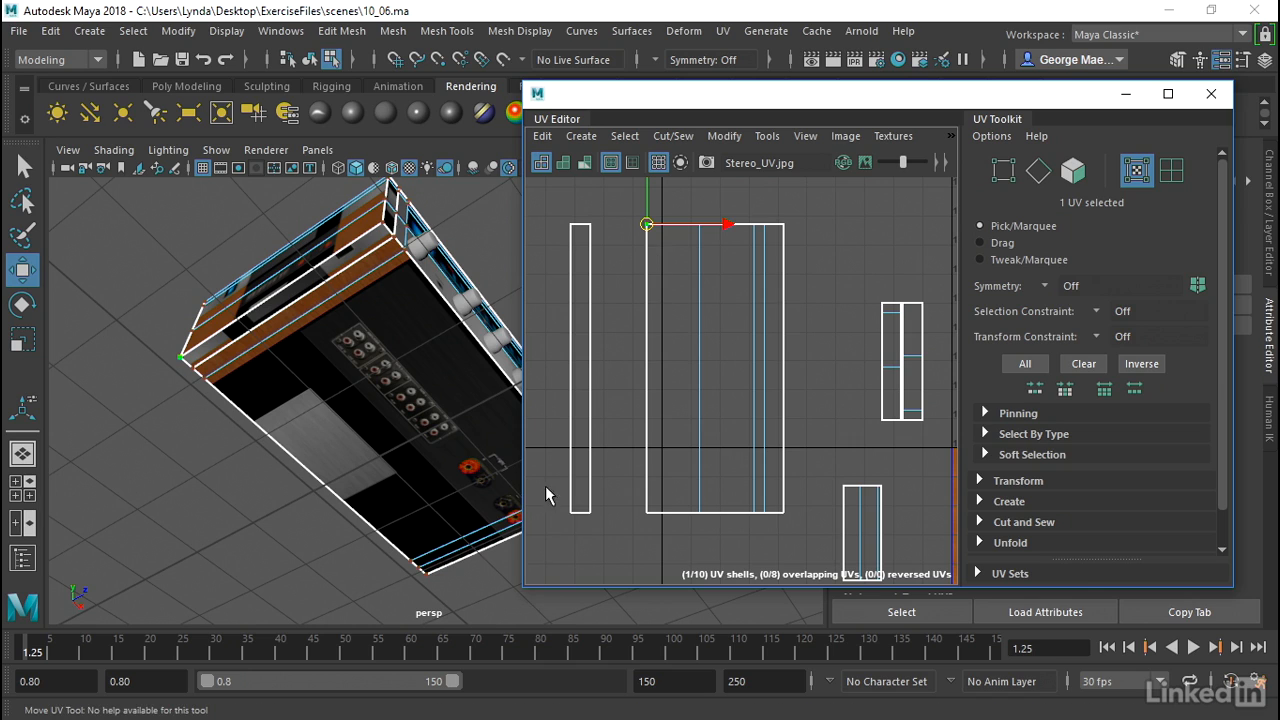
{"action": "left_click_drag", "start_coordinate": [577, 528], "coordinate": [577, 528], "text": "shift"}
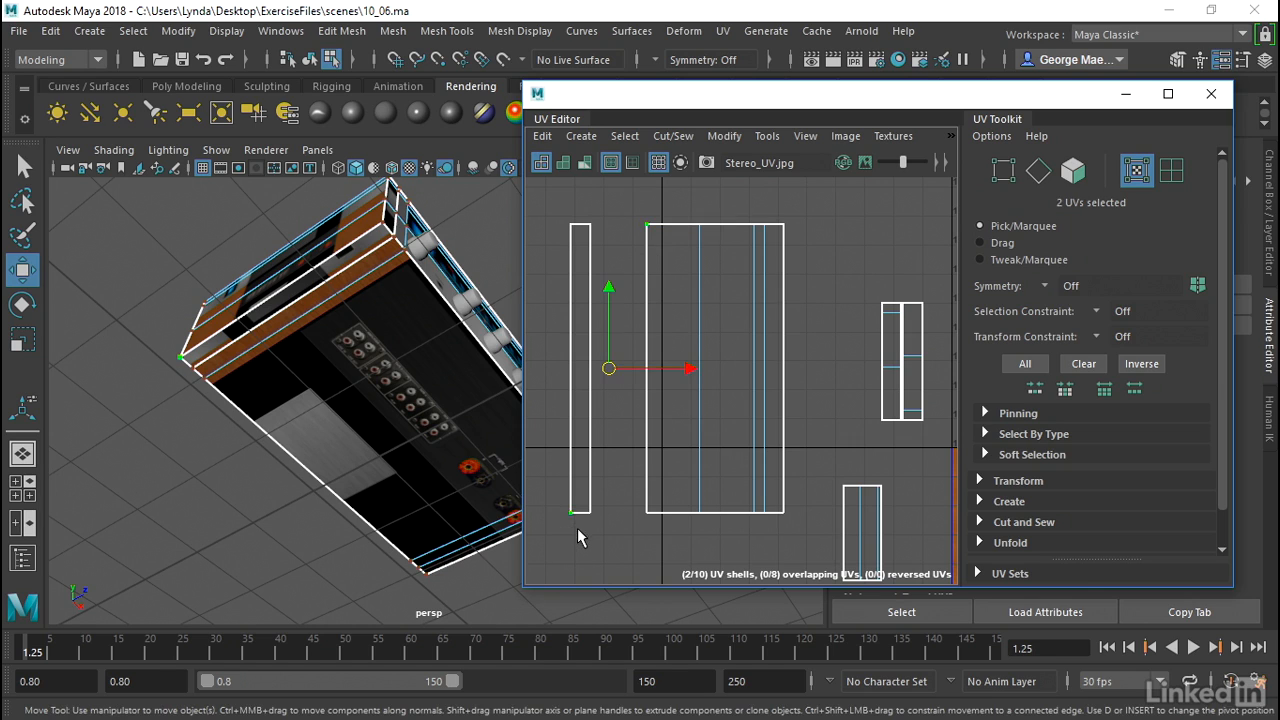
- Rotate the remaining tall narrow shell a half turn and move it against the left edge of the large side shell
{"action": "right_click_drag", "start_coordinate": [566, 338], "coordinate": [475, 318]}
{"action": "left_click", "coordinate": [577, 333]}
{"action": "key", "text": "r"}
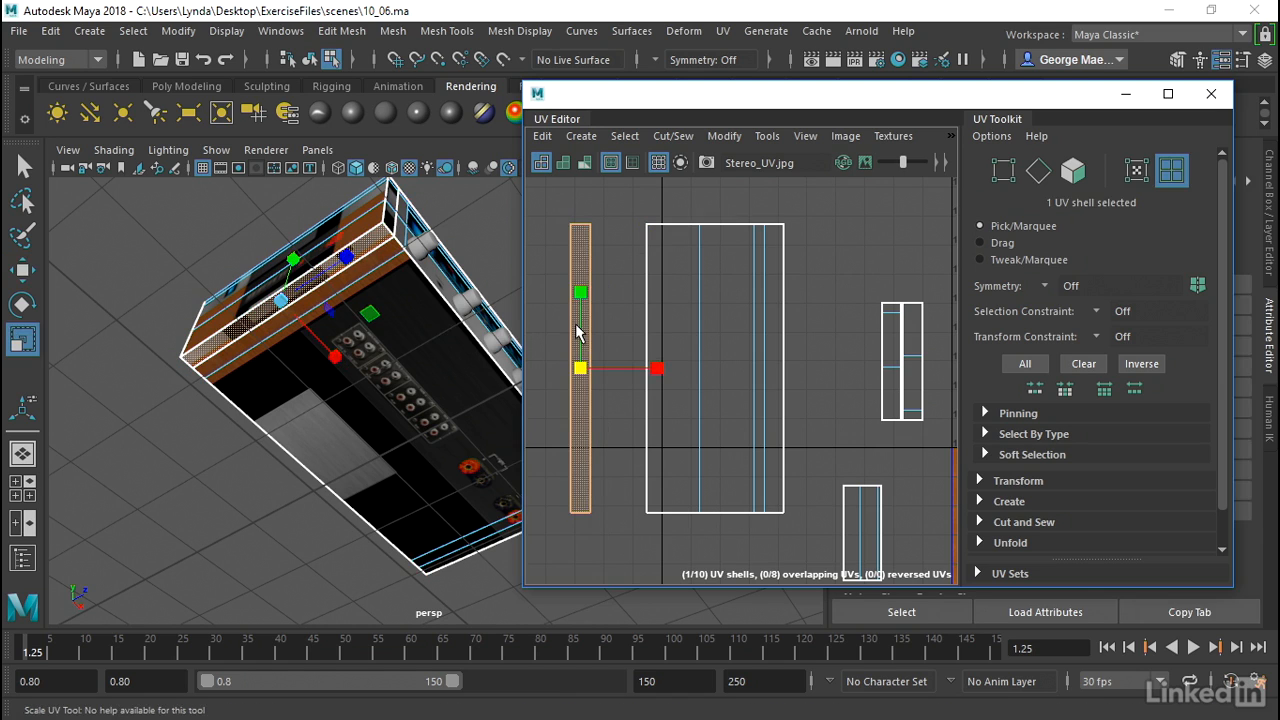
{"action": "key", "text": "e"}
{"action": "left_click_drag", "start_coordinate": [625, 307], "coordinate": [467, 519]}
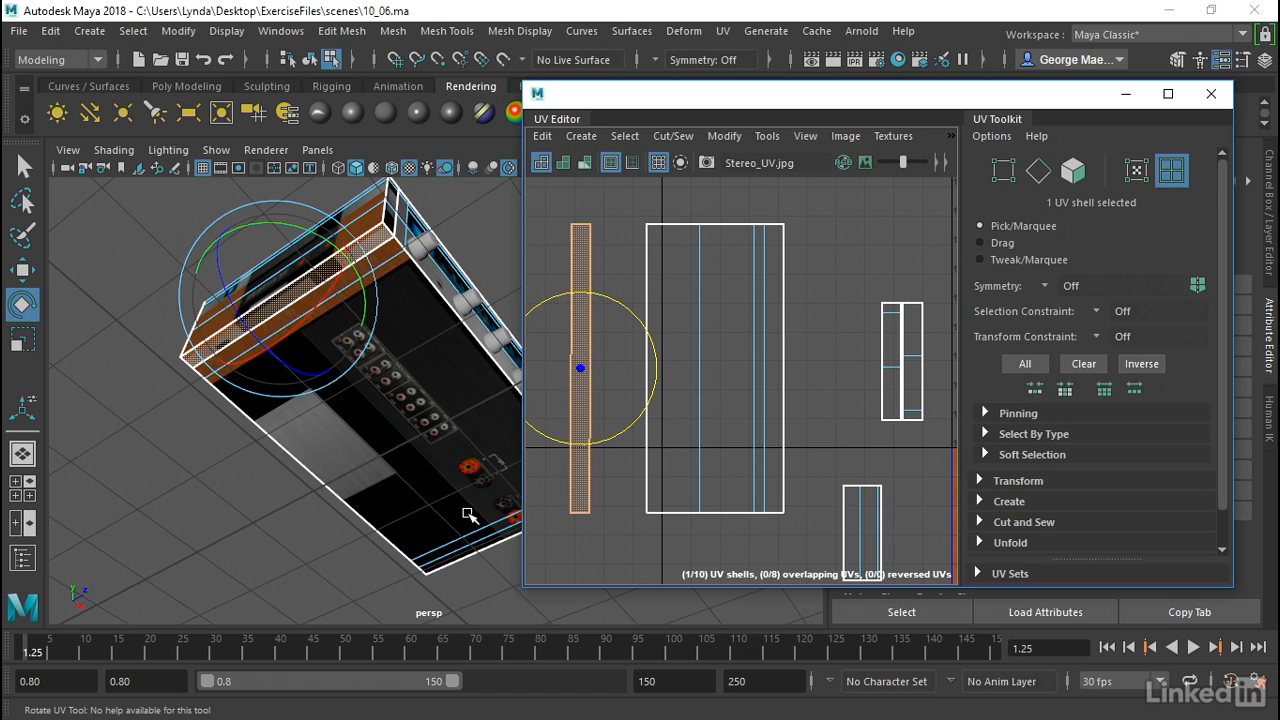
{"action": "key", "text": "w"}
{"action": "left_click_drag", "start_coordinate": [579, 368], "coordinate": [633, 368]}
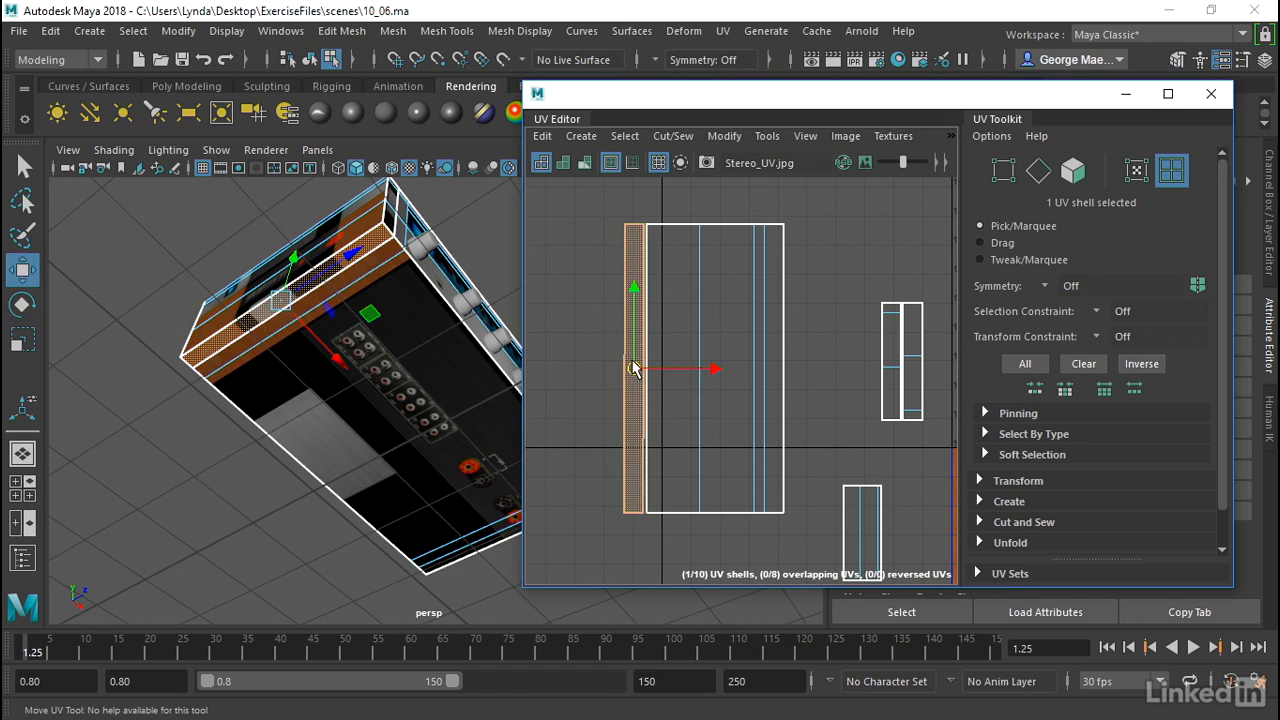
- Select the UVs along the seam between the rotated narrow shell and the large side shell and stitch them together
{"action": "right_click_drag", "start_coordinate": [633, 368], "coordinate": [729, 368]}
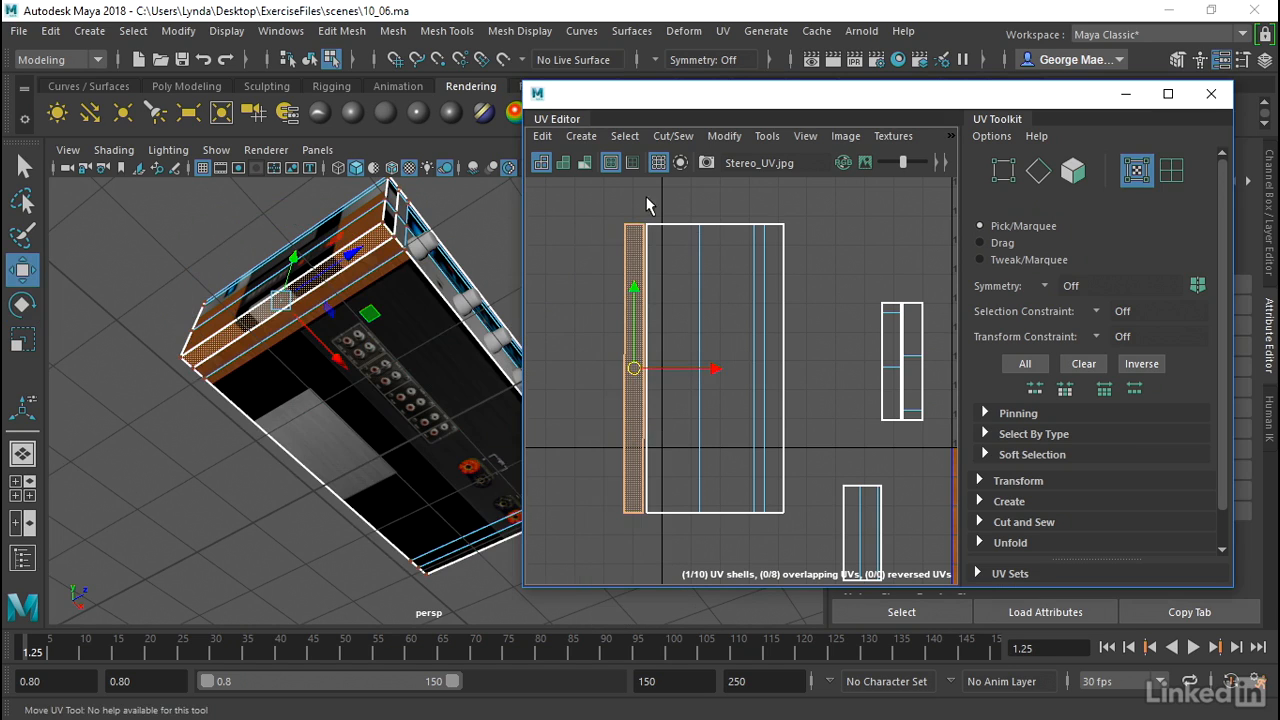
{"action": "left_click_drag", "start_coordinate": [653, 214], "coordinate": [639, 234]}
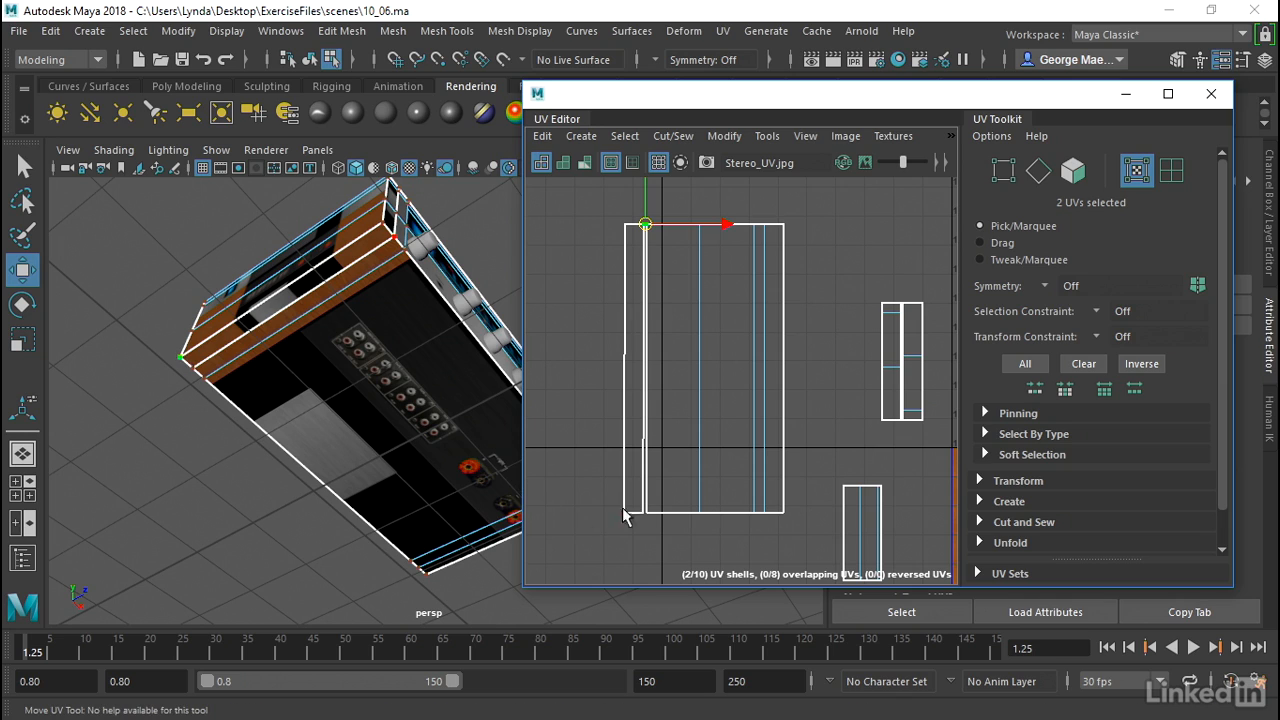
{"action": "left_click_drag", "start_coordinate": [650, 519], "coordinate": [641, 522], "text": "shift"}
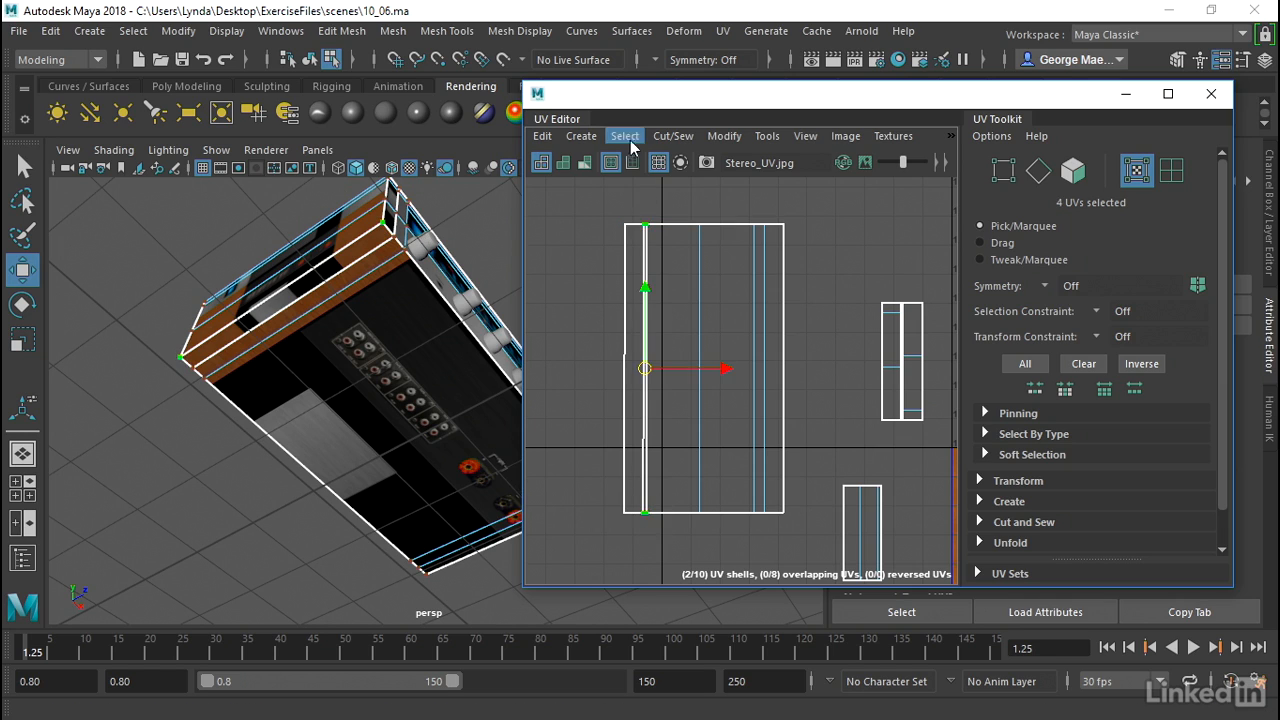
{"action": "left_click", "coordinate": [673, 136]}
{"action": "left_click", "coordinate": [709, 333]}
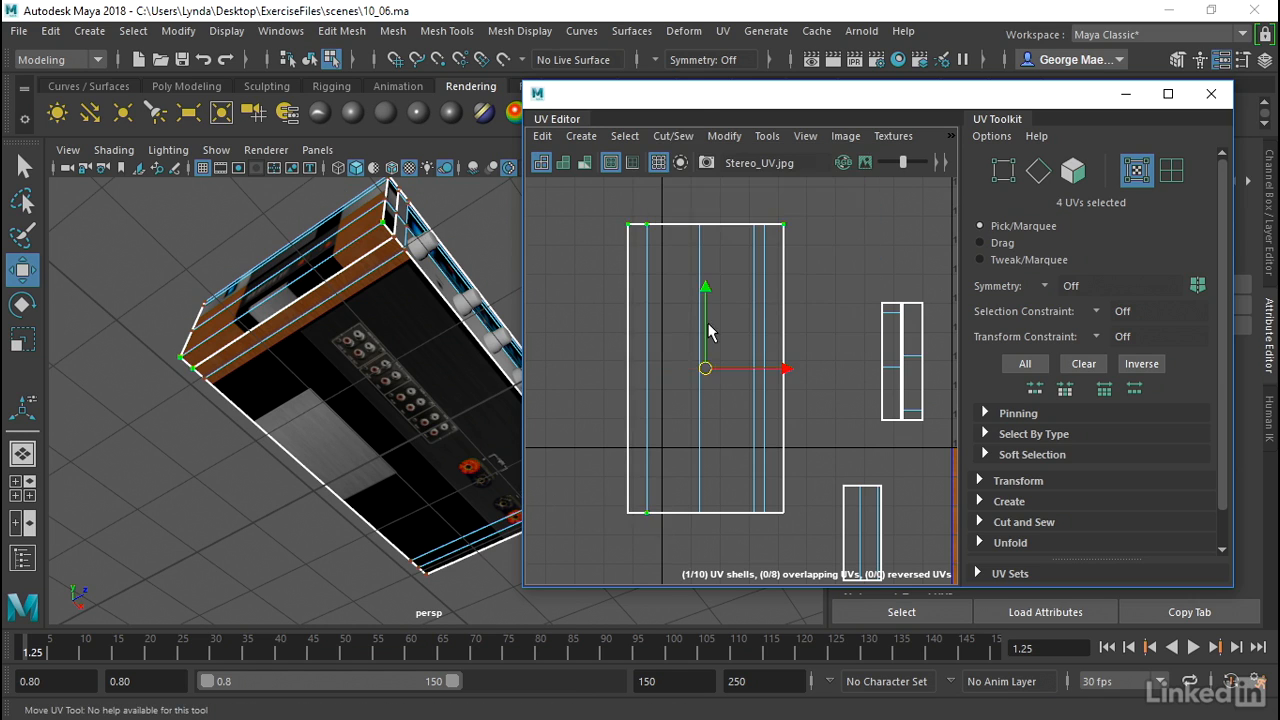
- Select the side's small front edge shell and move it just to the right of the large side shell
{"action": "right_click_drag", "start_coordinate": [727, 360], "coordinate": [653, 316]}
{"action": "left_click_drag", "start_coordinate": [335, 395], "coordinate": [295, 345], "text": "alt"}
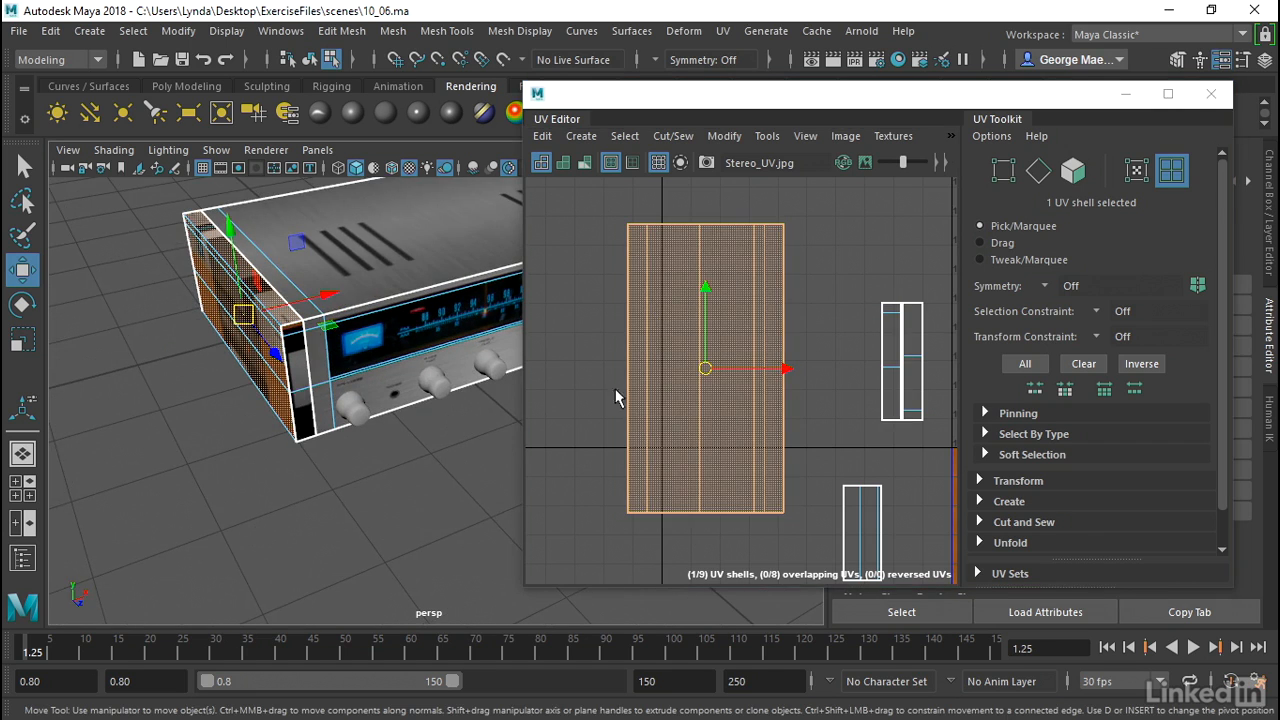
{"action": "left_click", "coordinate": [300, 388]}
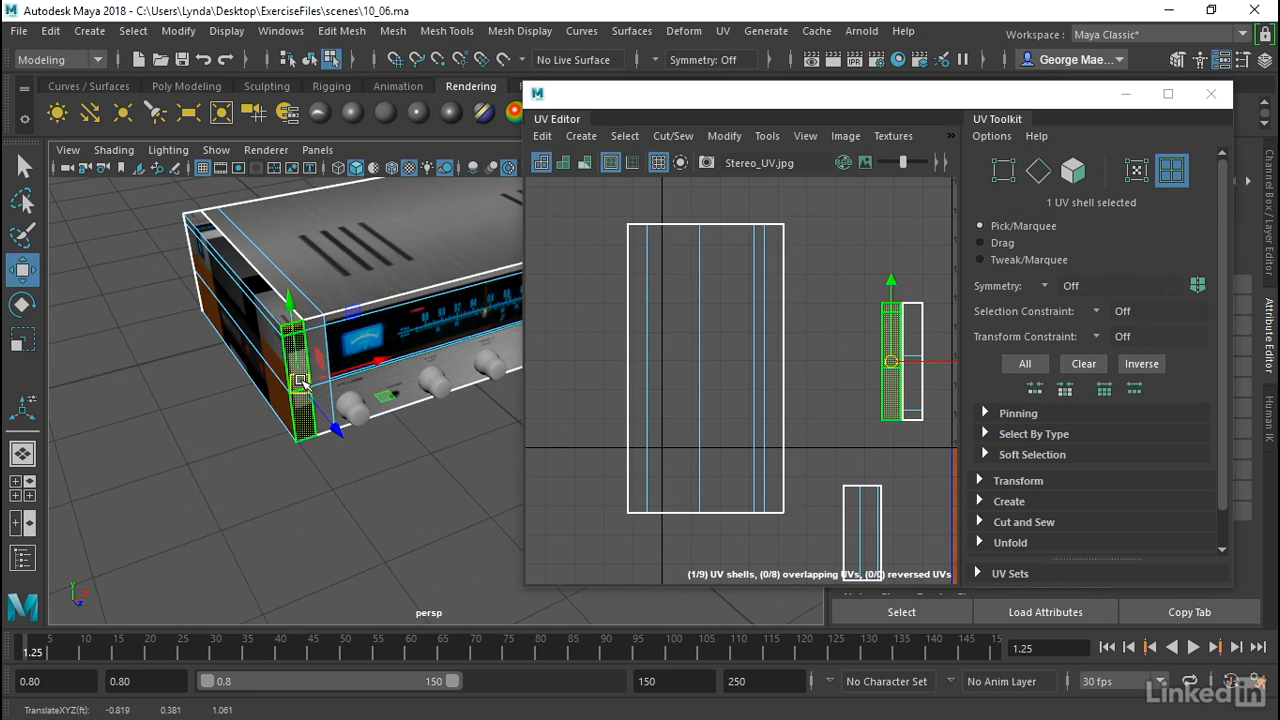
{"action": "left_click_drag", "start_coordinate": [895, 365], "coordinate": [816, 313]}
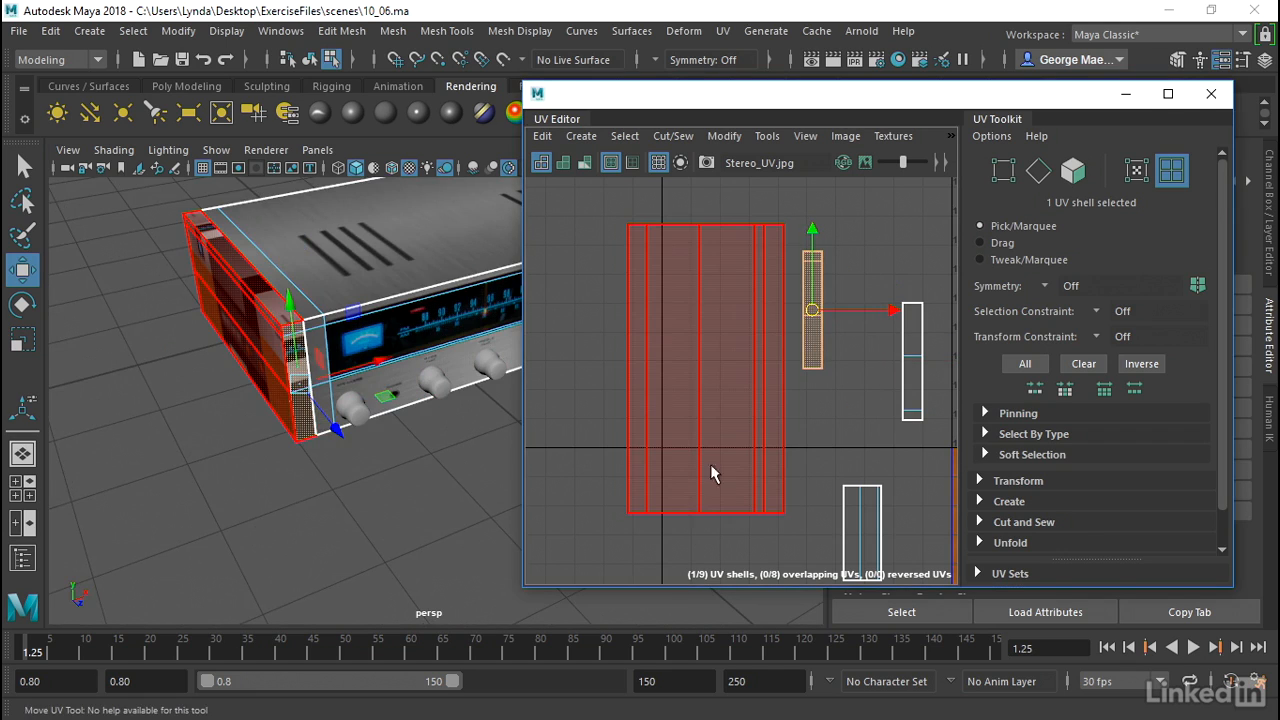
- Check which UVs of the small front edge shell match those on the lower edge of the large side shell
{"action": "right_click_drag", "start_coordinate": [686, 445], "coordinate": [760, 440]}
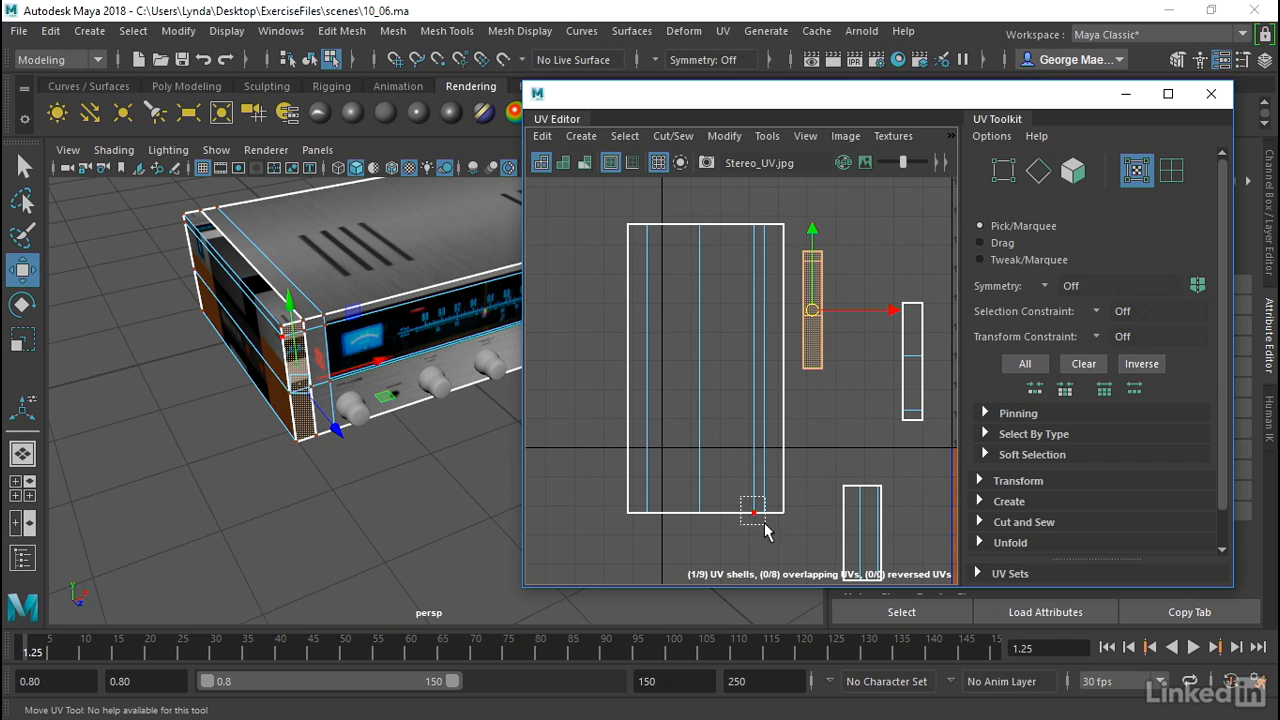
{"action": "left_click", "coordinate": [754, 512]}
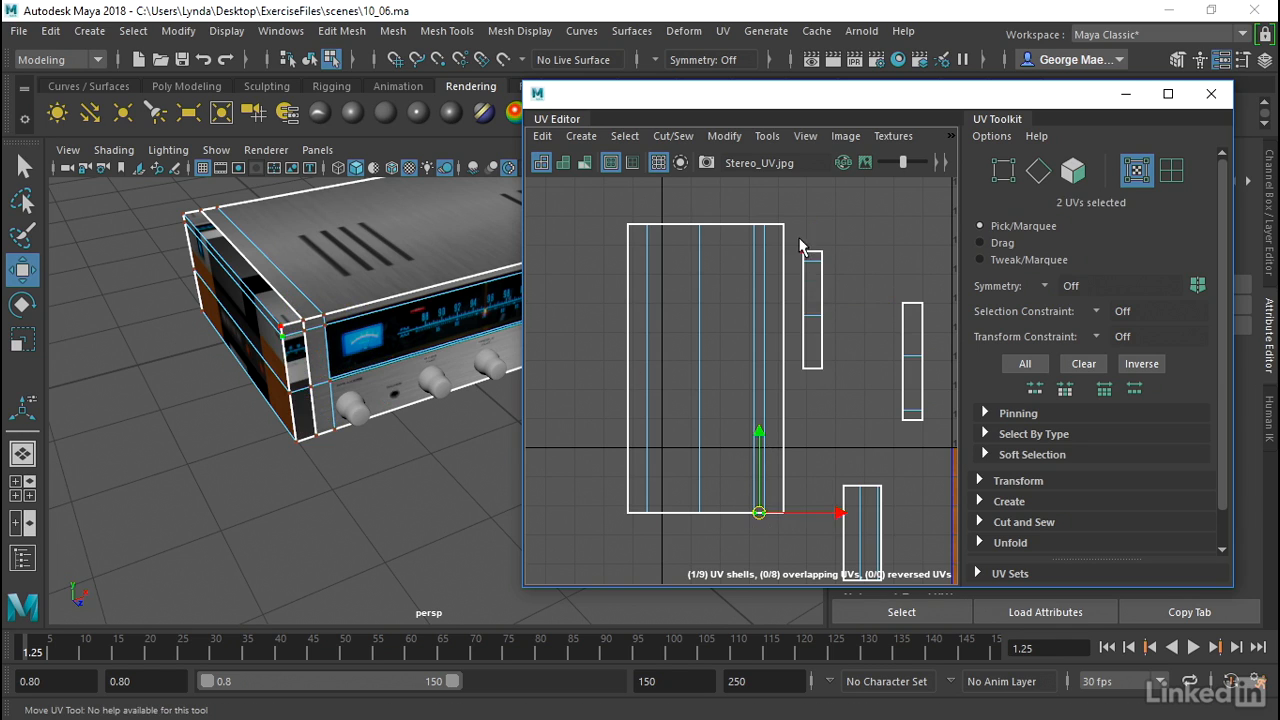
{"action": "left_click_drag", "start_coordinate": [799, 239], "coordinate": [812, 373]}
{"action": "left_click", "coordinate": [857, 328]}
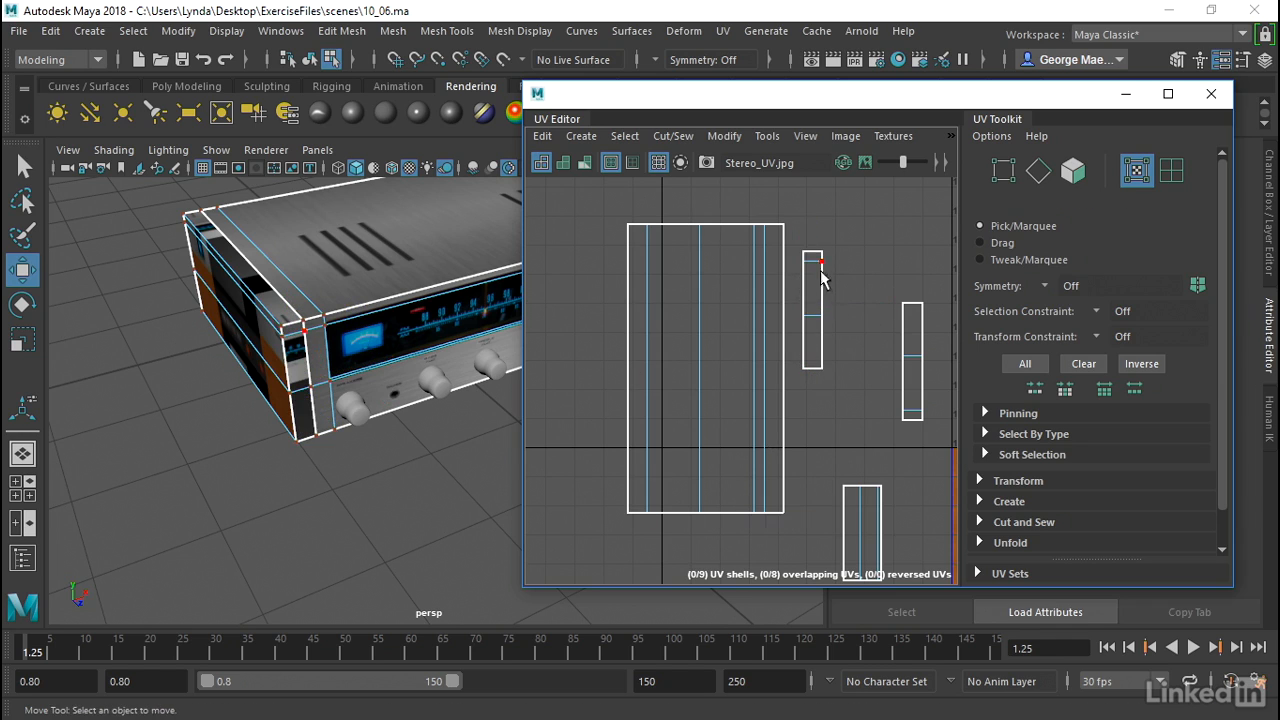
- Select all UVs of the small front edge shell and rotate it a quarter turn clockwise to lie horizontally
{"action": "left_click_drag", "start_coordinate": [849, 232], "coordinate": [795, 392]}
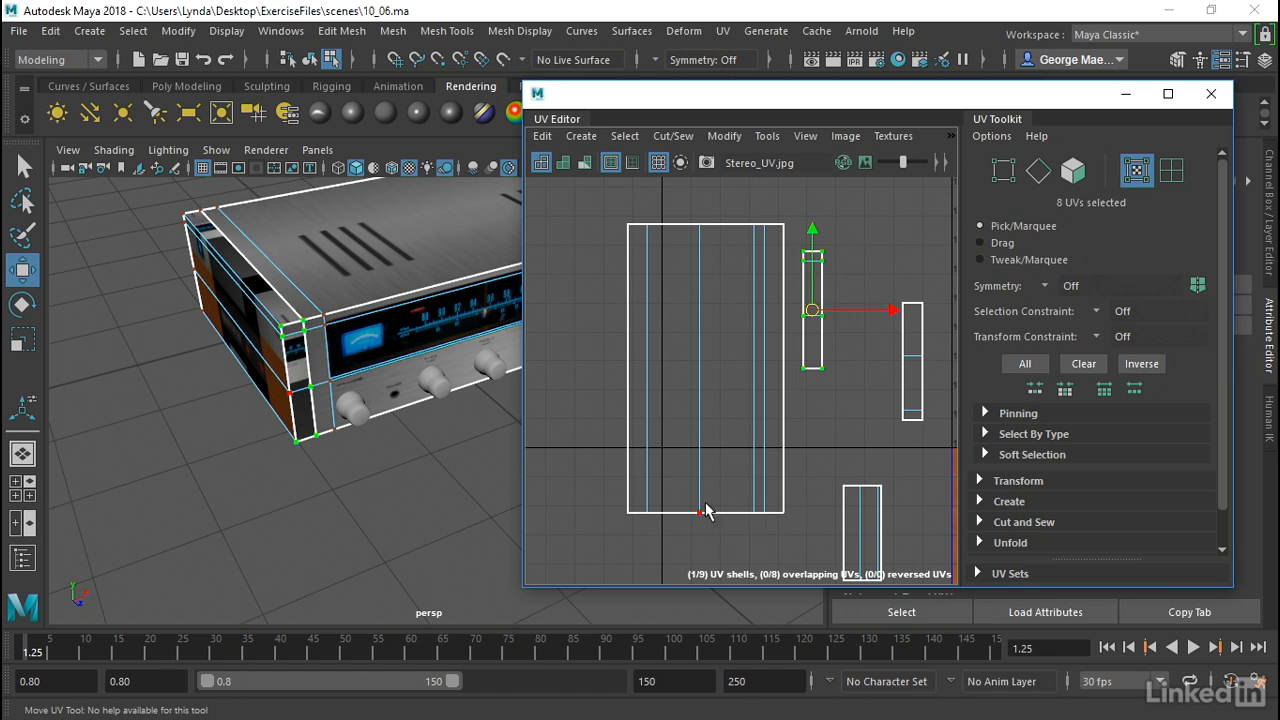
{"action": "key", "text": "r"}
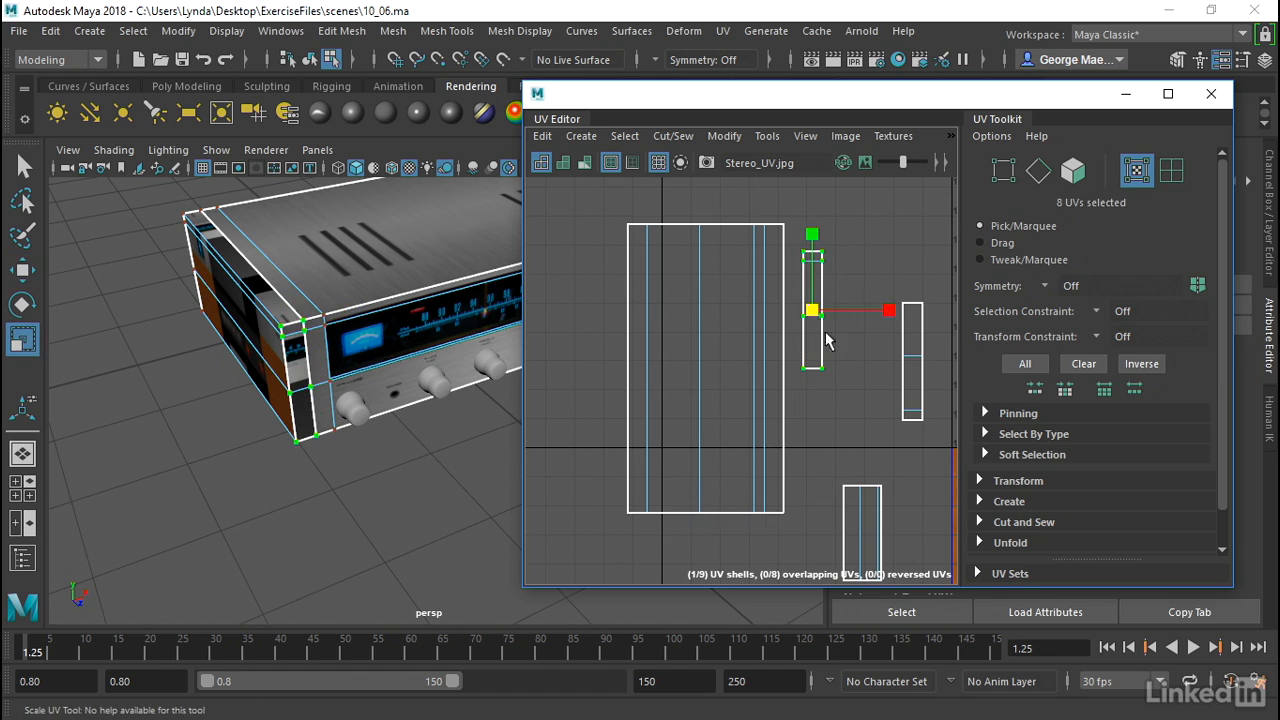
{"action": "key", "text": "e"}
{"action": "mouse_move", "coordinate": [857, 258]}
{"action": "left_mouse_down"}
{"action": "mouse_move", "coordinate": [885, 300]}
{"action": "mouse_move", "coordinate": [872, 361]}
{"action": "left_mouse_up"}
{"action": "key", "text": "w"}
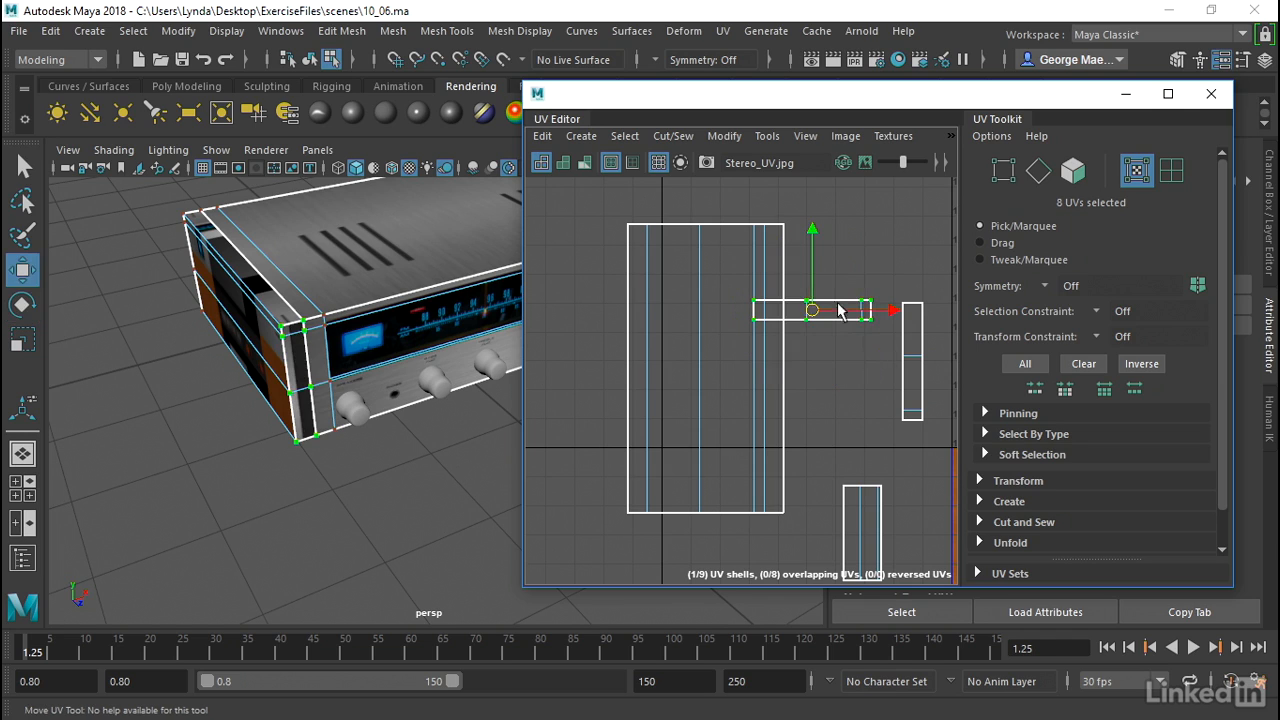
- Move the front edge shell directly beneath the large side shell's lower edge and stitch the two along their shared UVs
{"action": "left_click_drag", "start_coordinate": [811, 310], "coordinate": [641, 522]}
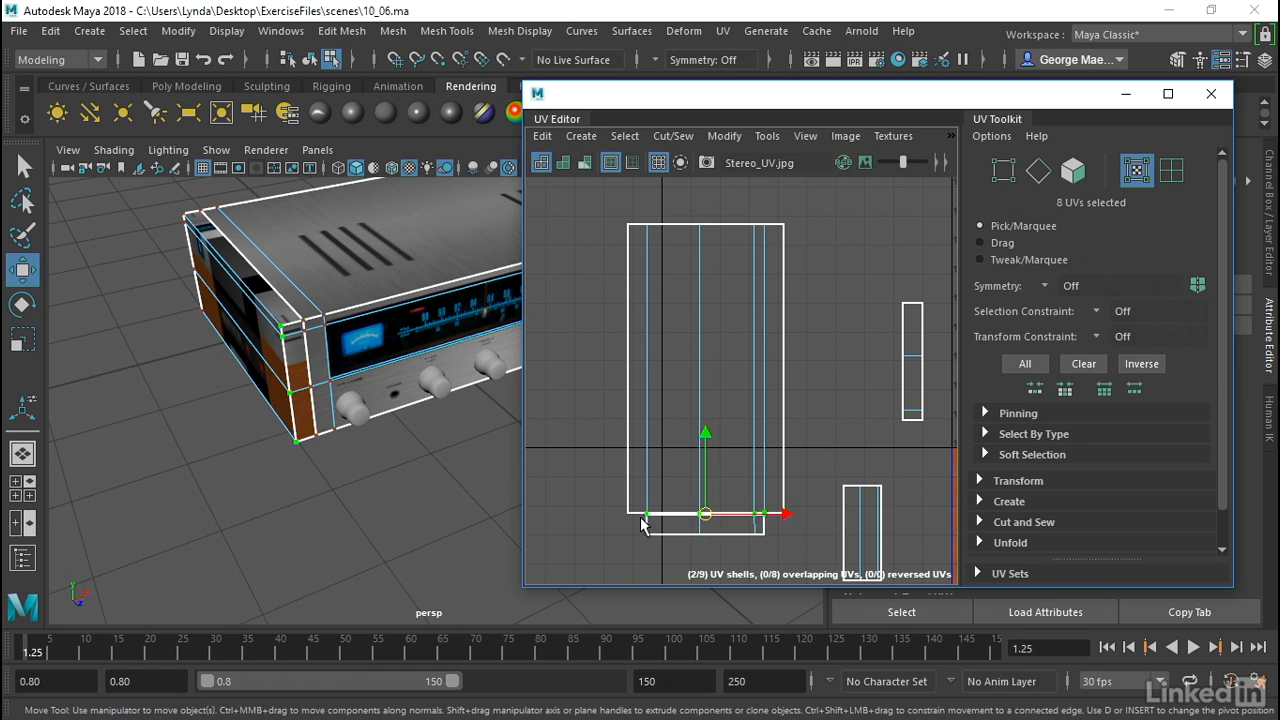
{"action": "left_click", "coordinate": [672, 136]}
{"action": "left_click", "coordinate": [699, 333]}
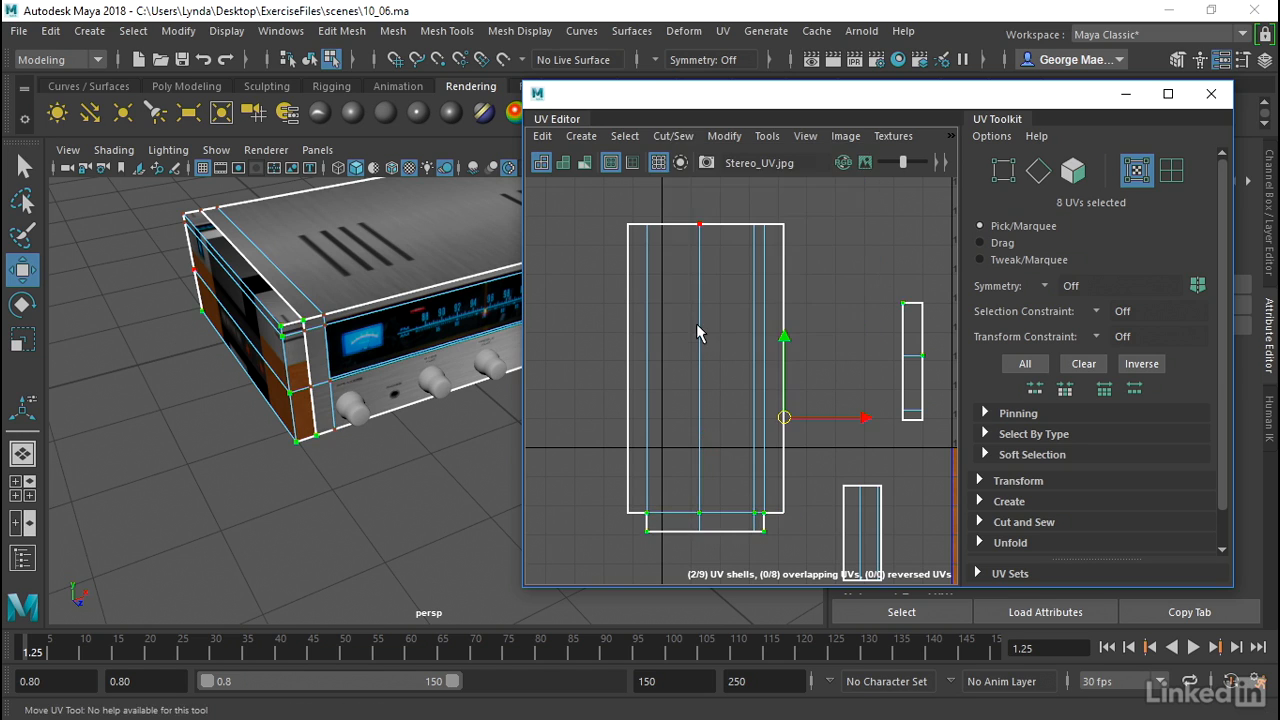
- Select the side's small back edge shell, move it near the large side shell's upper-right corner and rotate it a quarter turn counterclockwise
{"action": "left_click_drag", "start_coordinate": [856, 291], "coordinate": [933, 435]}
{"action": "left_click_drag", "start_coordinate": [915, 367], "coordinate": [806, 234]}
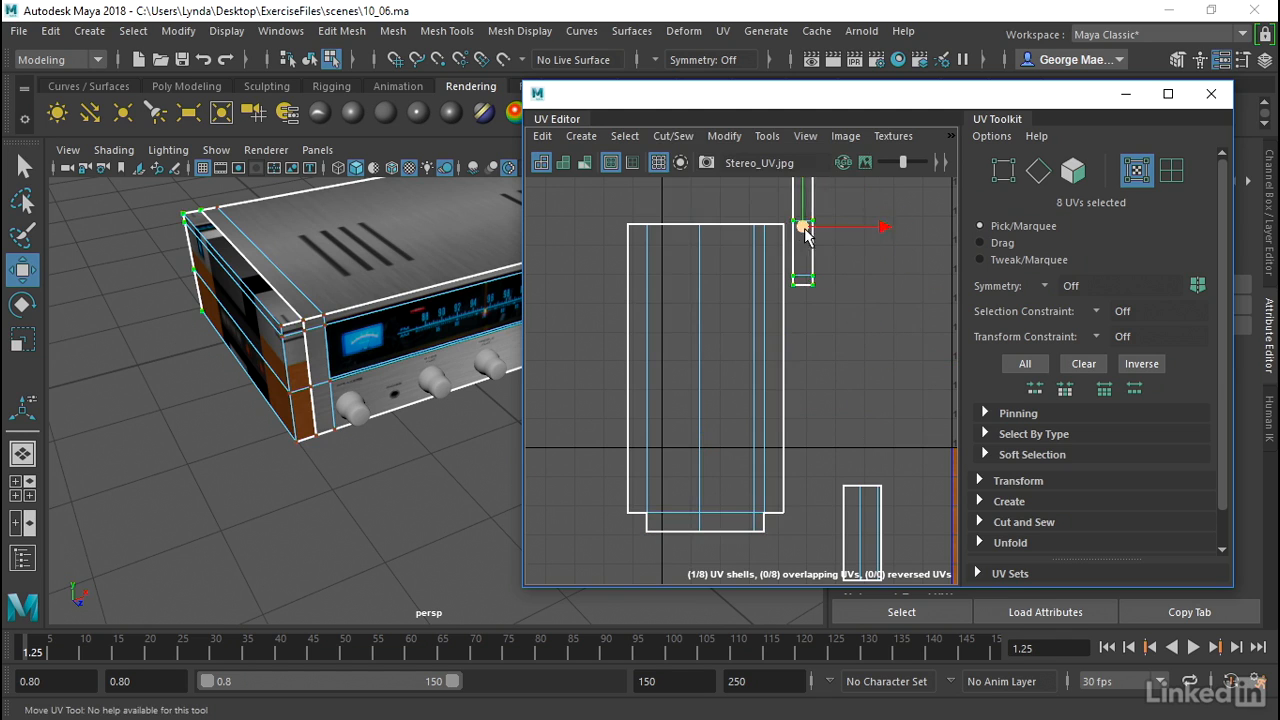
{"action": "middle_click_drag", "start_coordinate": [844, 251], "coordinate": [846, 317], "text": "alt"}
{"action": "key", "text": "e"}
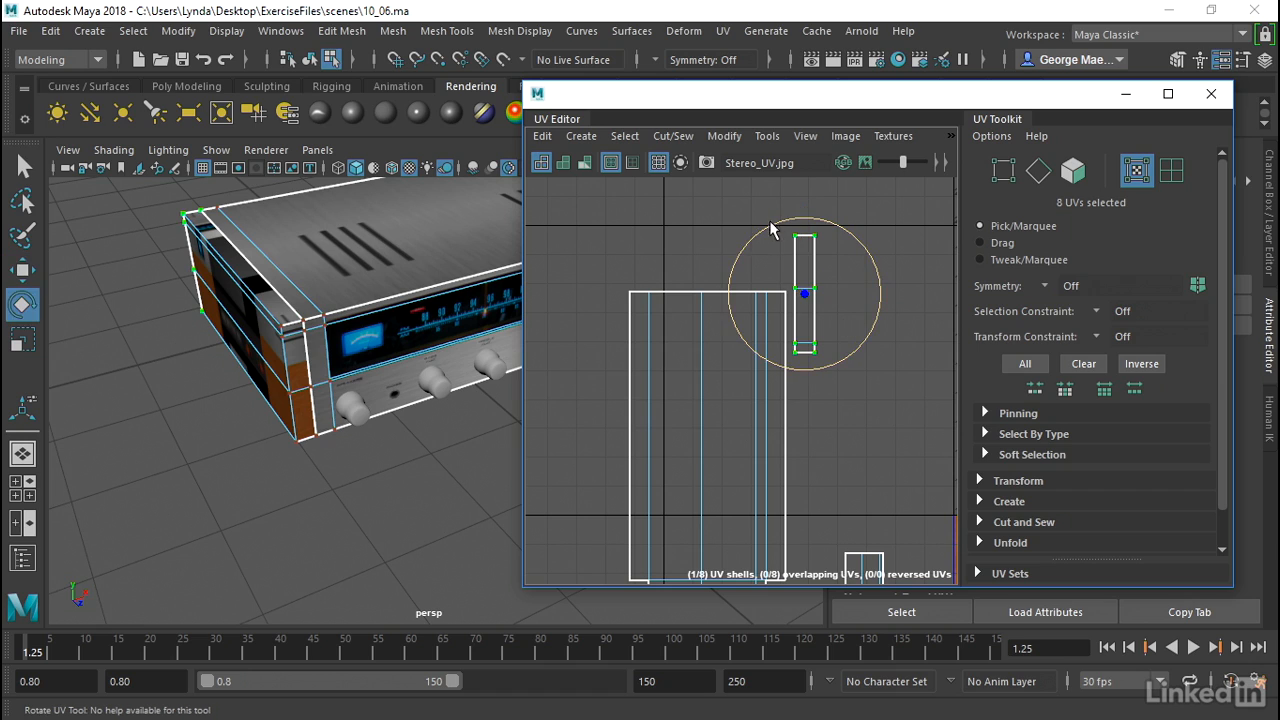
{"action": "left_click_drag", "start_coordinate": [770, 228], "coordinate": [721, 338]}
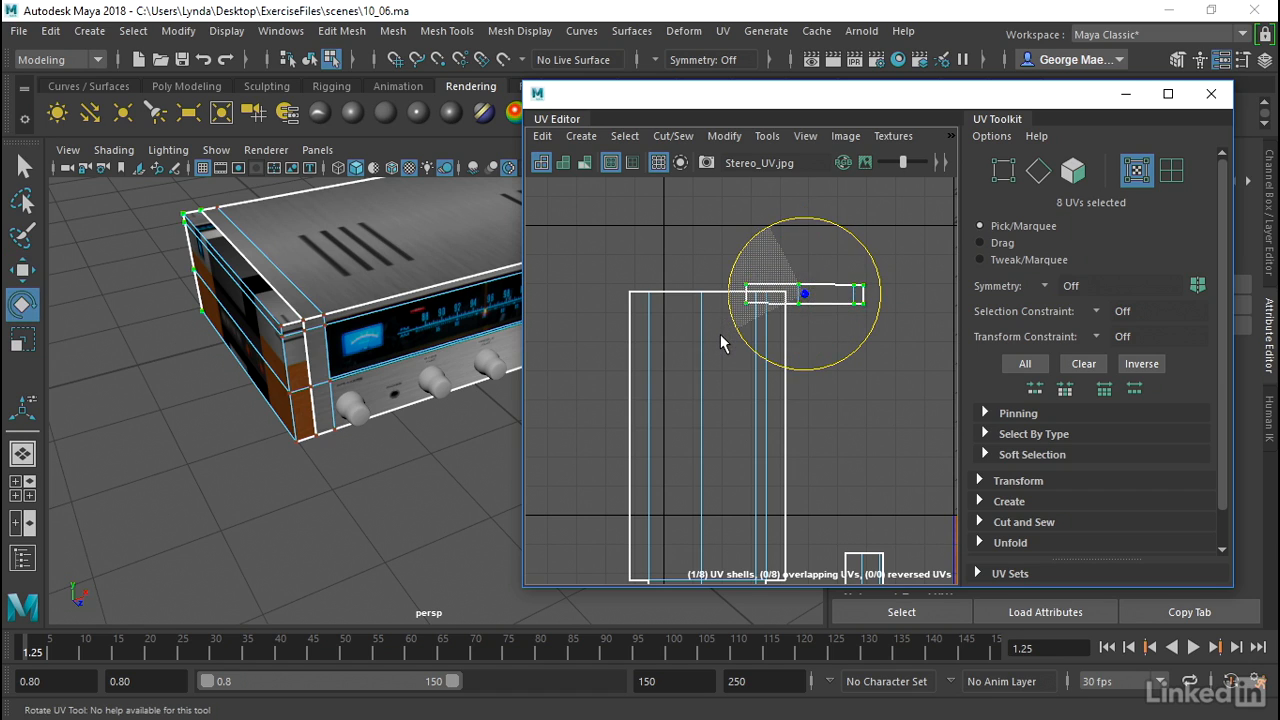
- Move the back edge shell directly above the large side shell's upper edge and stitch the two together along their shared UVs
{"action": "key", "text": "w"}
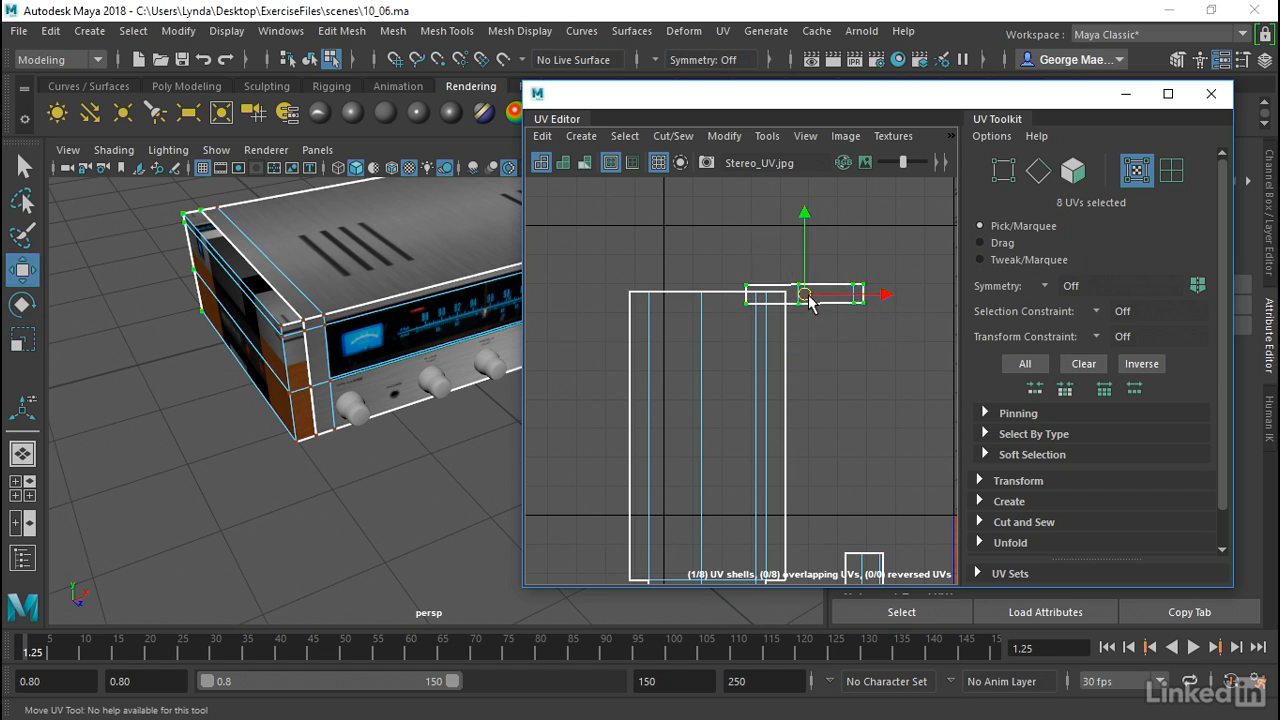
{"action": "left_click_drag", "start_coordinate": [808, 300], "coordinate": [710, 282]}
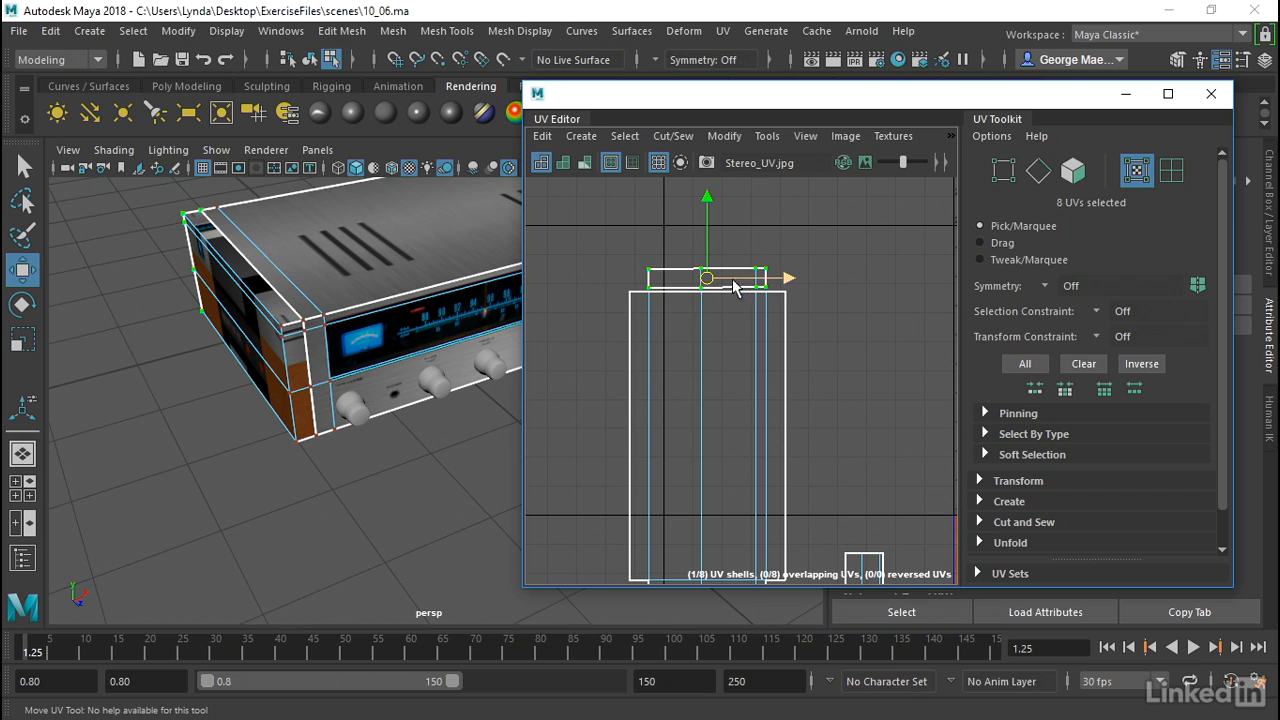
{"action": "left_click_drag", "start_coordinate": [711, 280], "coordinate": [776, 298]}
{"action": "left_click", "coordinate": [700, 333]}
{"action": "left_click", "coordinate": [686, 136]}
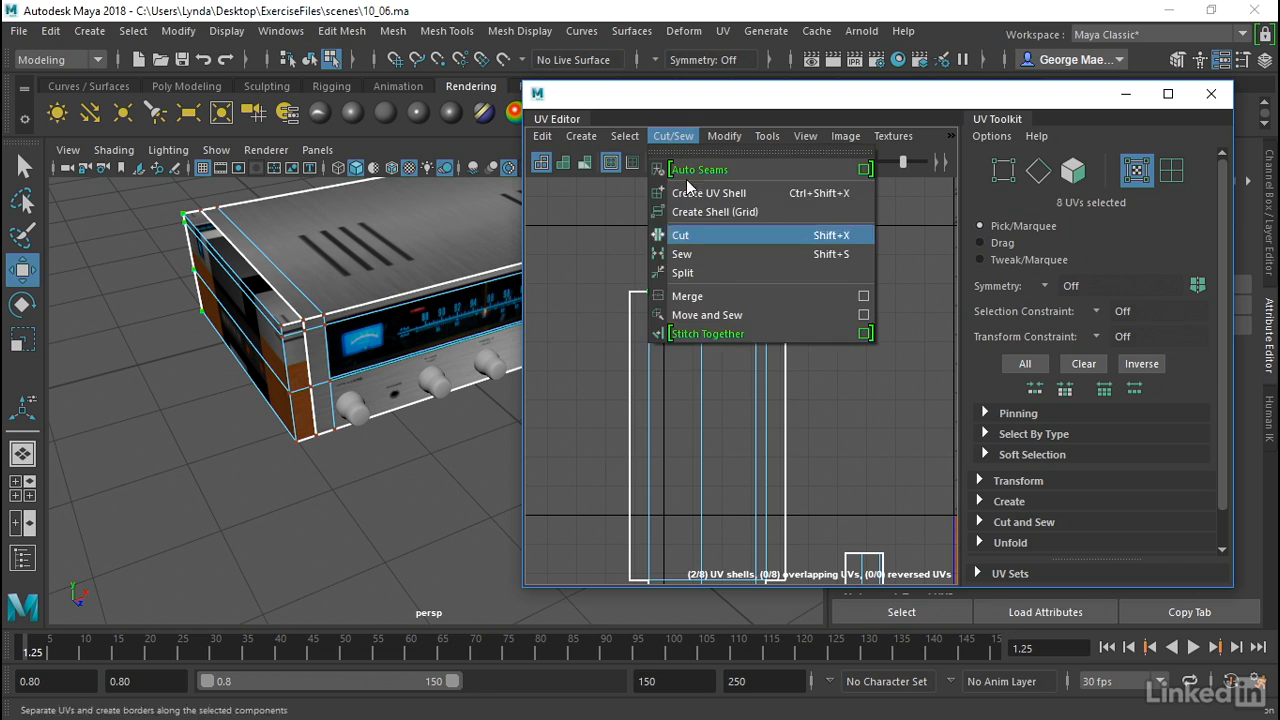
{"action": "left_click", "coordinate": [732, 340]}
- Select the whole stitched side shell, move it closer to the texture and scale it uniformly to about a third of its size
{"action": "scroll", "coordinate": [826, 435], "scroll_direction": "down", "scroll_amount": 5}
{"action": "middle_click_drag", "start_coordinate": [824, 434], "coordinate": [665, 398], "text": "alt"}
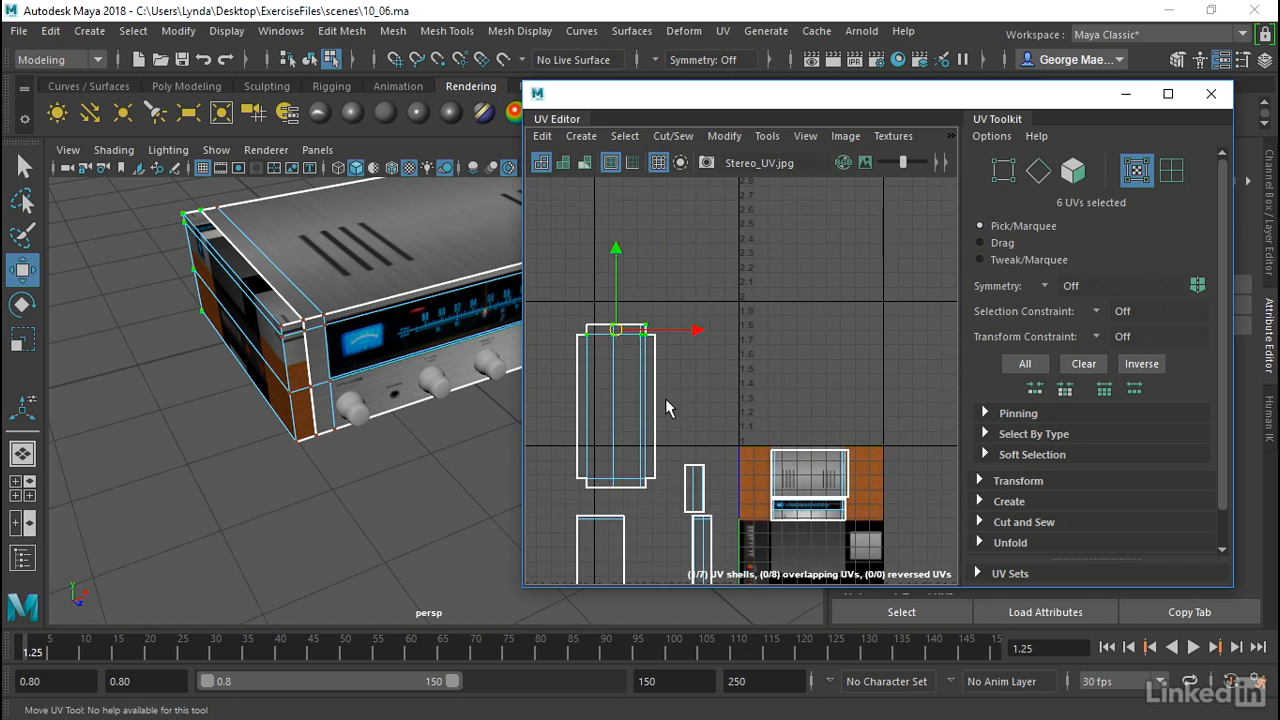
{"action": "right_click_drag", "start_coordinate": [628, 386], "coordinate": [576, 355]}
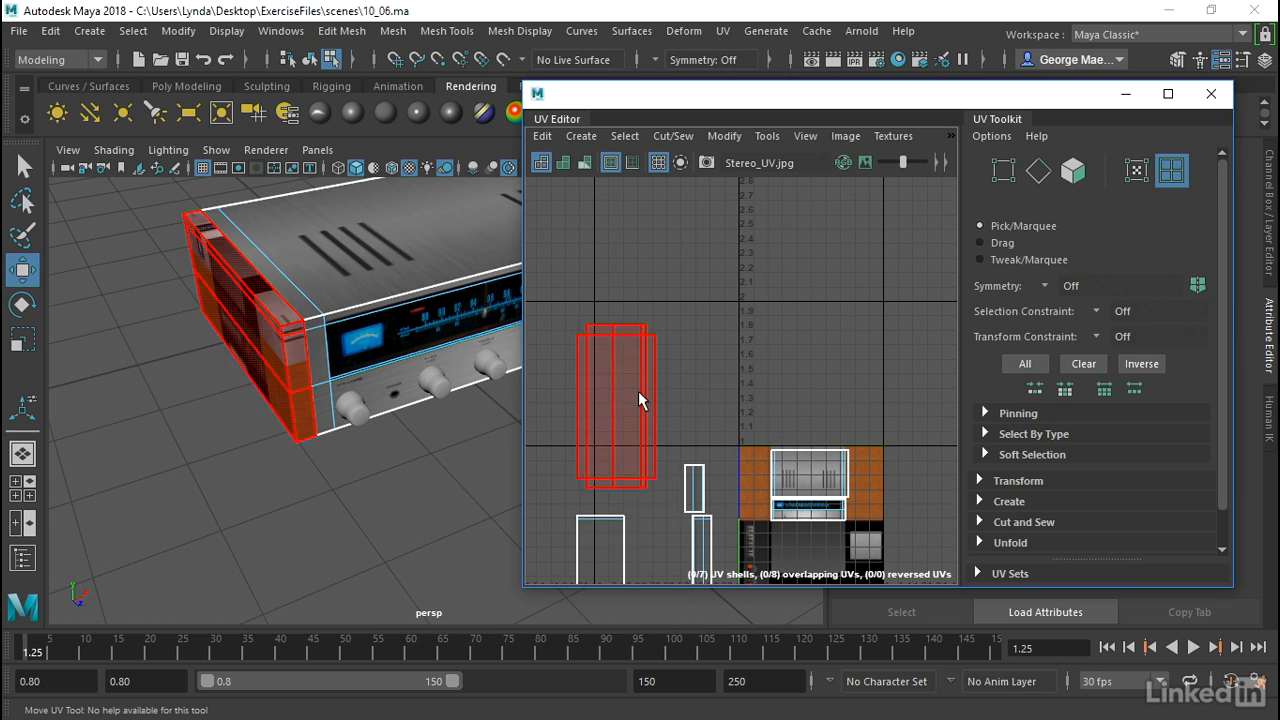
{"action": "left_click", "coordinate": [638, 395]}
{"action": "scroll", "coordinate": [700, 409], "scroll_direction": "down", "scroll_amount": 2}
{"action": "middle_click_drag", "start_coordinate": [708, 409], "coordinate": [748, 334], "text": "alt"}
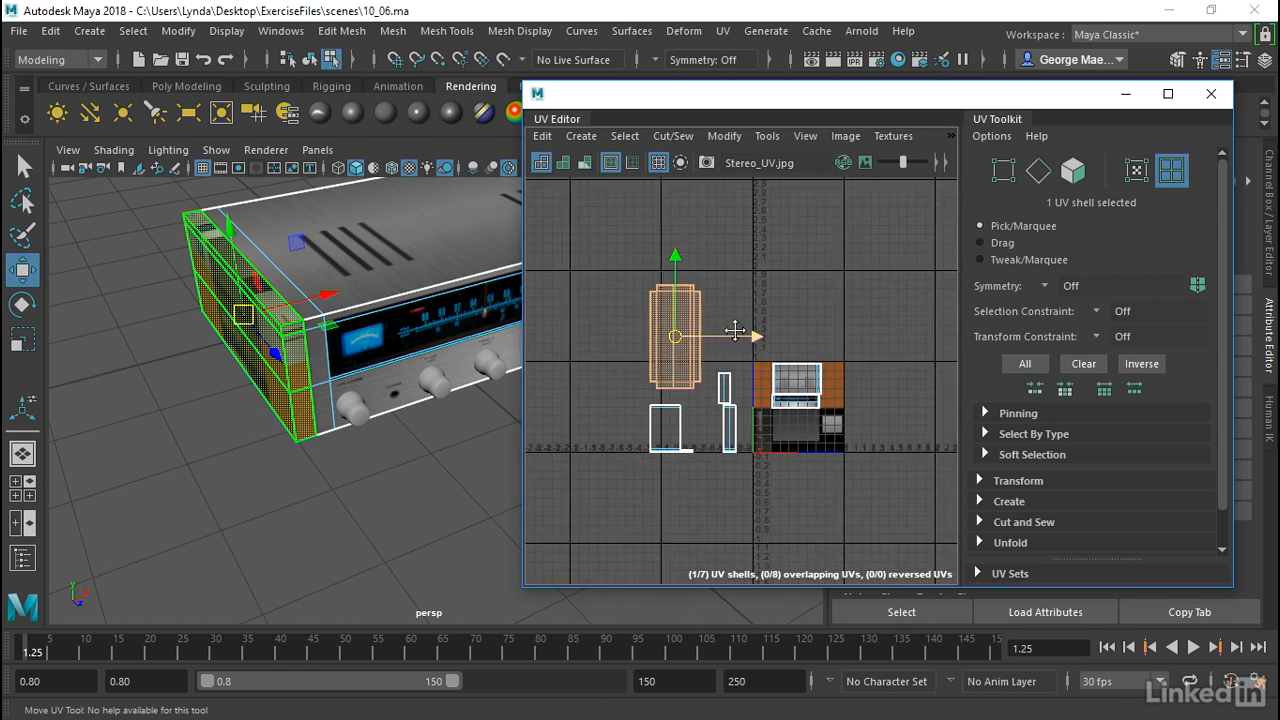
{"action": "mouse_move", "coordinate": [685, 332]}
{"action": "left_mouse_down"}
{"action": "mouse_move", "coordinate": [682, 295]}
{"action": "mouse_move", "coordinate": [693, 314]}
{"action": "left_mouse_up"}
{"action": "scroll", "coordinate": [680, 339], "scroll_direction": "up", "scroll_amount": 4}
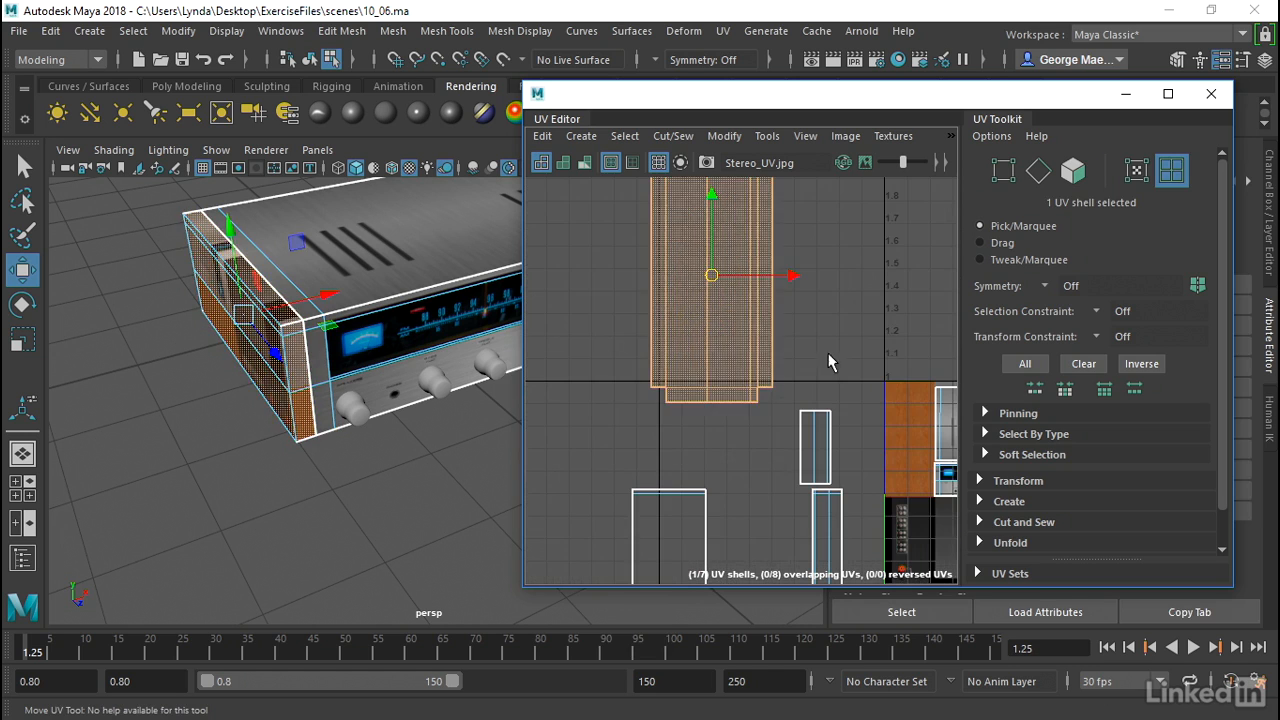
{"action": "middle_click_drag", "start_coordinate": [828, 353], "coordinate": [642, 438]}
{"action": "key", "text": "r"}
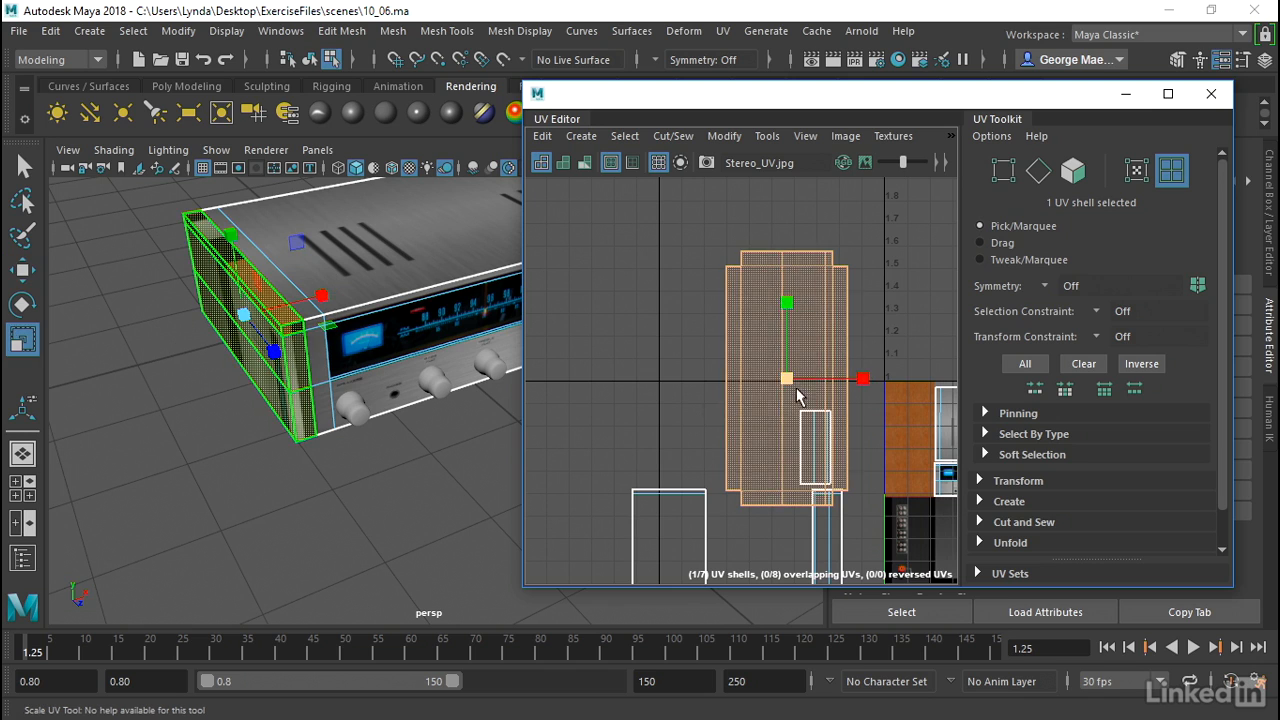
{"action": "left_click_drag", "start_coordinate": [787, 385], "coordinate": [734, 442]}
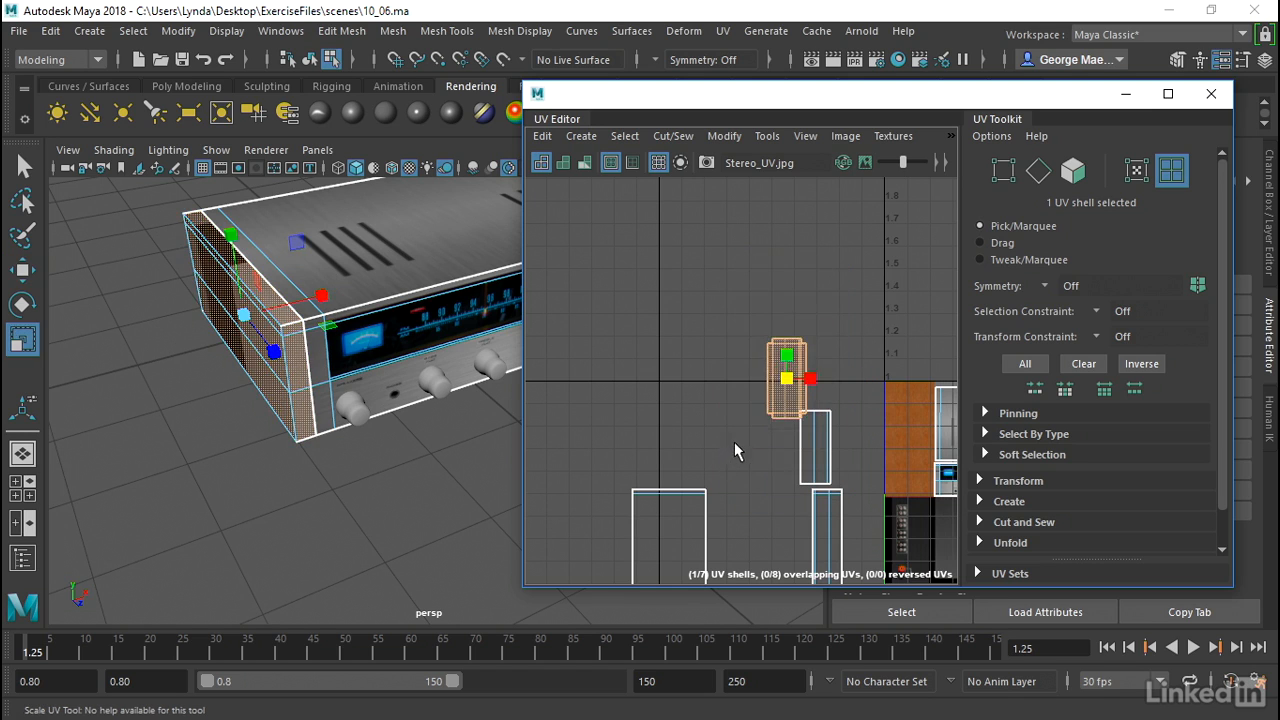
- Move the side shell onto the texture's left wood panel and enlarge it slightly to fill most of that panel
{"action": "middle_click_drag", "start_coordinate": [734, 442], "coordinate": [588, 405], "text": "alt"}
{"action": "key", "text": "w"}
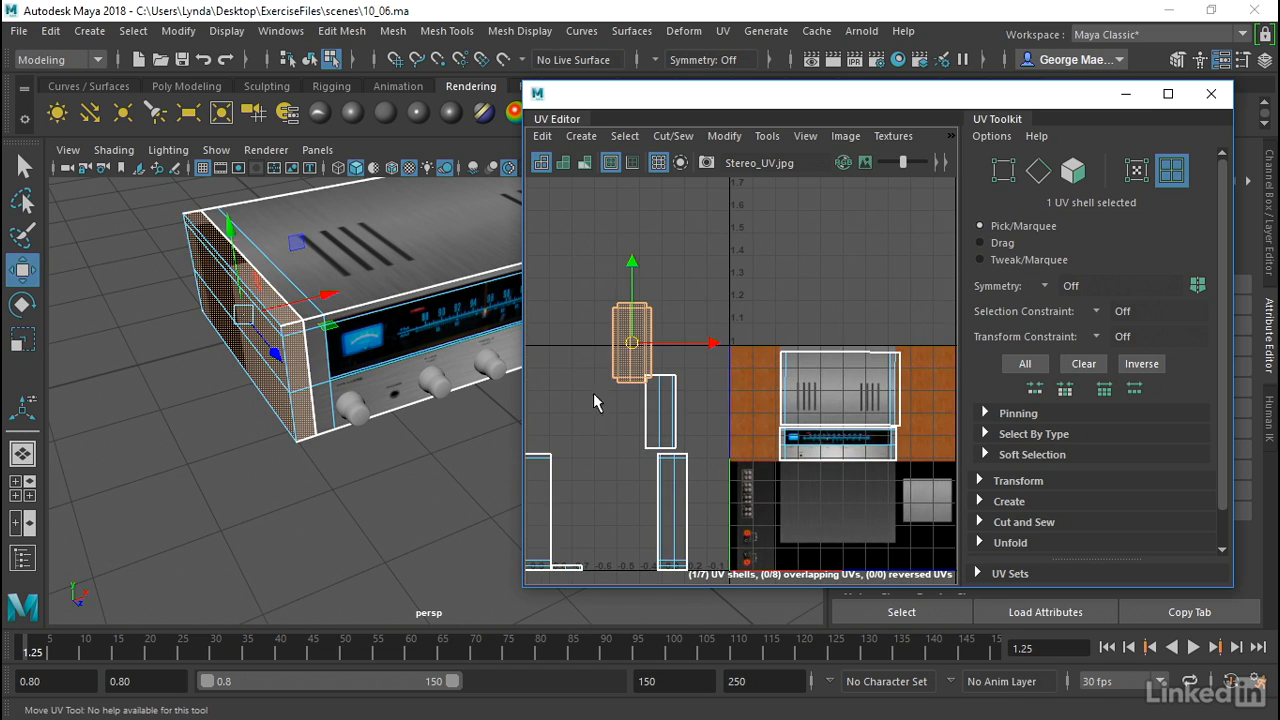
{"action": "left_click_drag", "start_coordinate": [632, 343], "coordinate": [757, 404]}
{"action": "scroll", "coordinate": [756, 404], "scroll_direction": "up", "scroll_amount": 5}
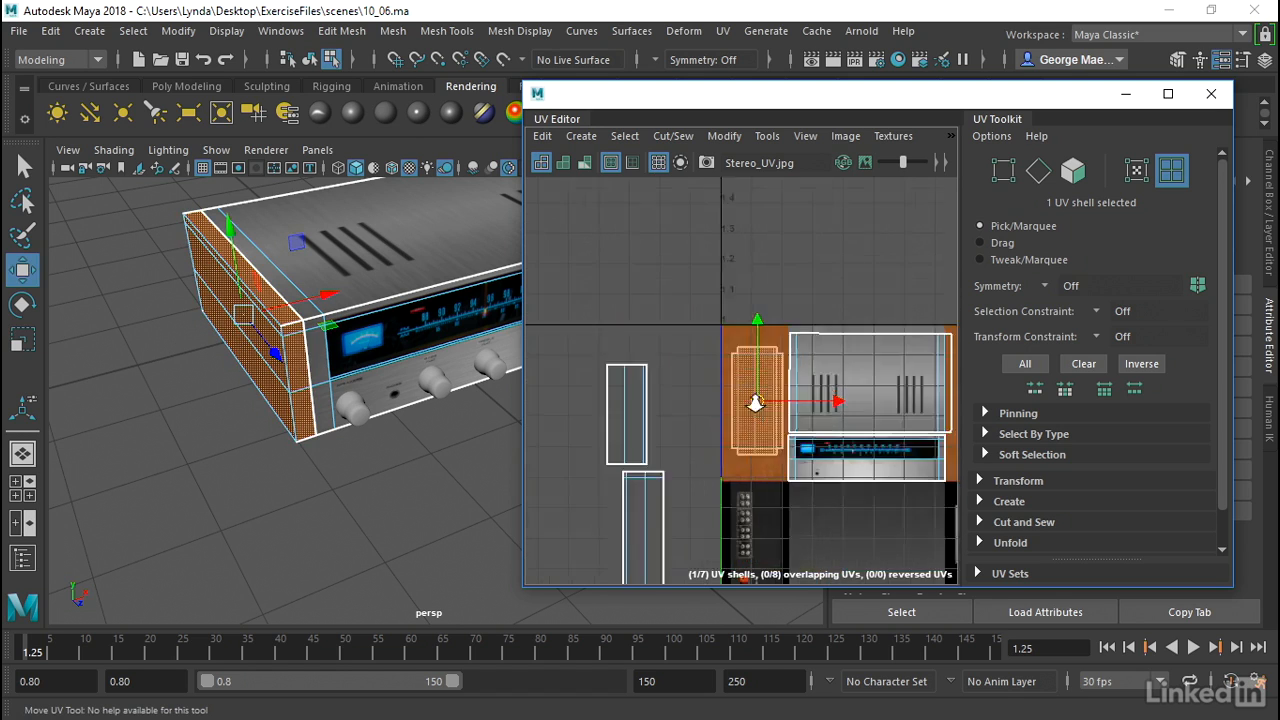
{"action": "key", "text": "r"}
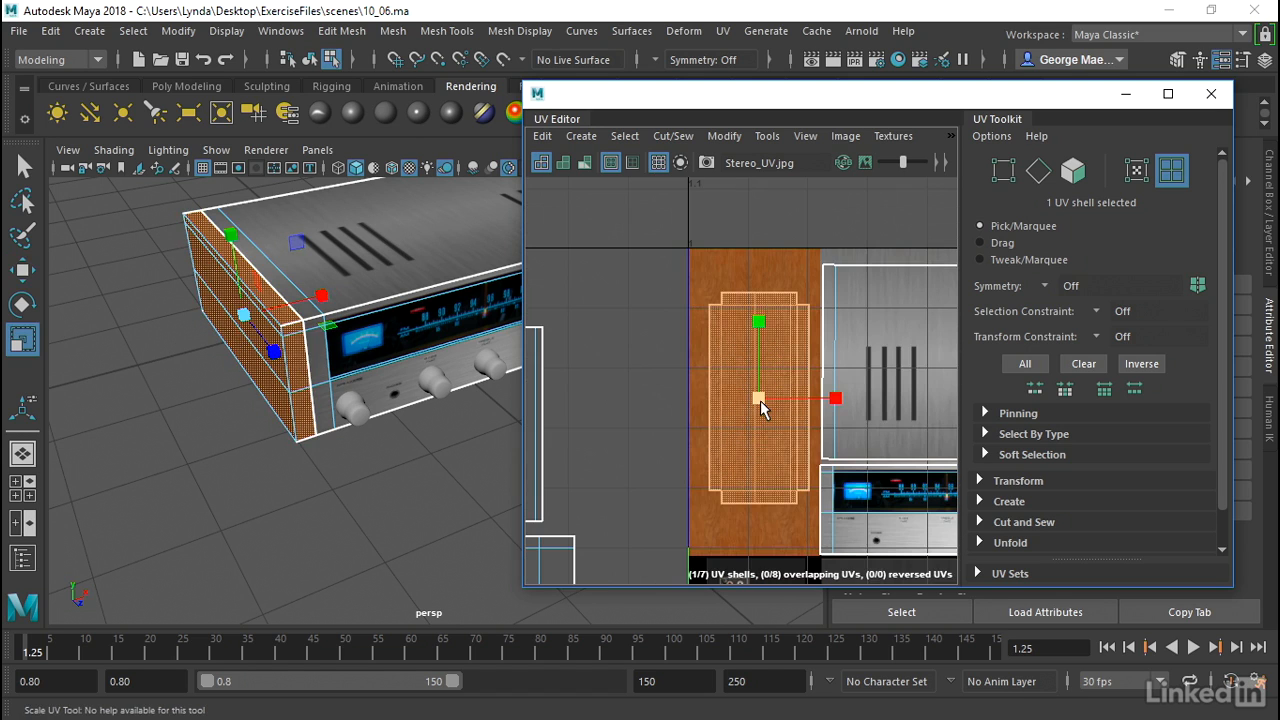
{"action": "mouse_move", "coordinate": [760, 400]}
{"action": "left_mouse_down"}
{"action": "mouse_move", "coordinate": [775, 400]}
{"action": "mouse_move", "coordinate": [757, 425]}
{"action": "left_mouse_up"}
{"action": "key", "text": "w"}
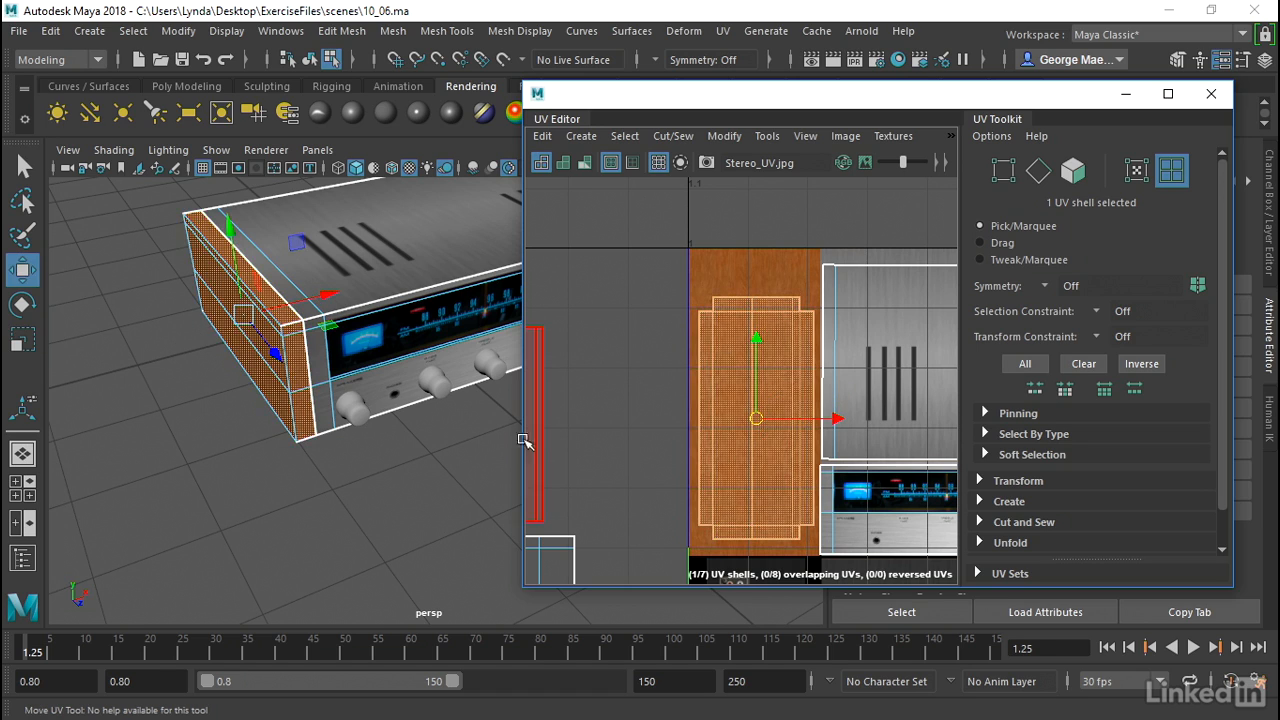
- Return to object mode with nothing selected and inspect the wood texture on the receiver's side and edges from several angles
{"action": "left_click", "coordinate": [195, 450]}
{"action": "left_click_drag", "start_coordinate": [223, 319], "coordinate": [323, 336], "text": "alt"}
{"action": "right_click_drag", "start_coordinate": [323, 336], "coordinate": [494, 357], "text": "alt"}
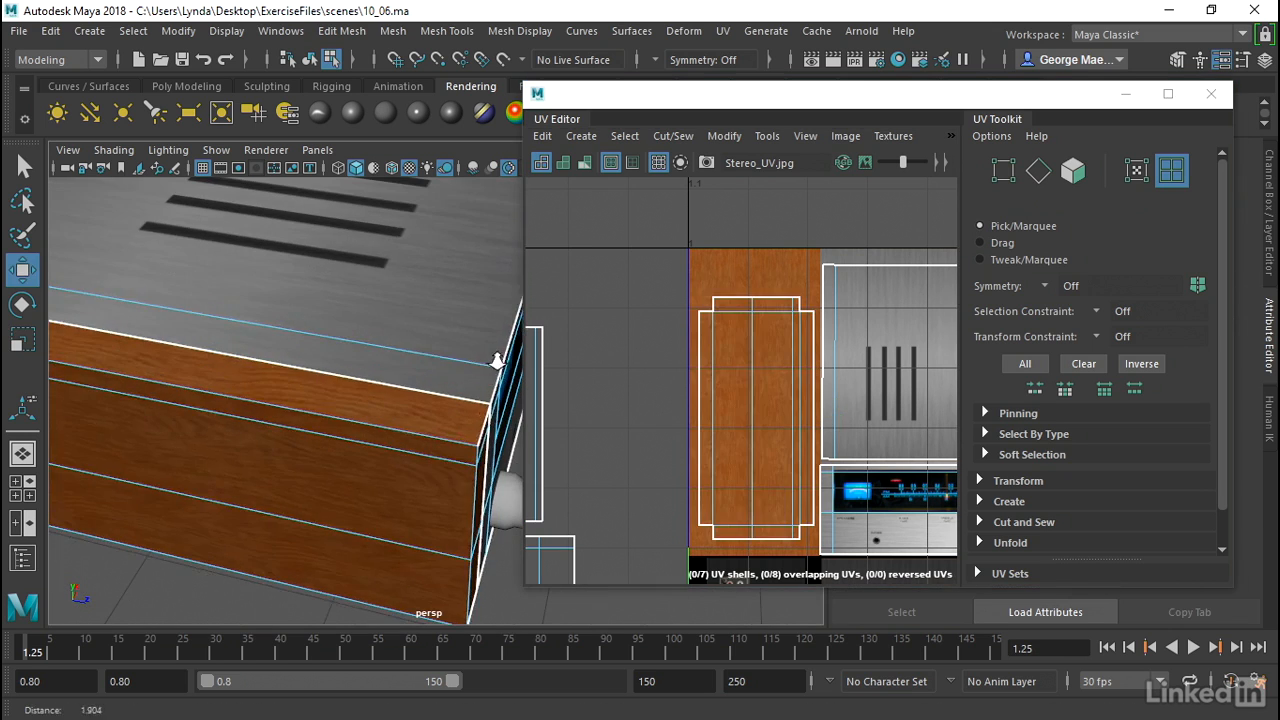
{"action": "left_click", "coordinate": [299, 647]}
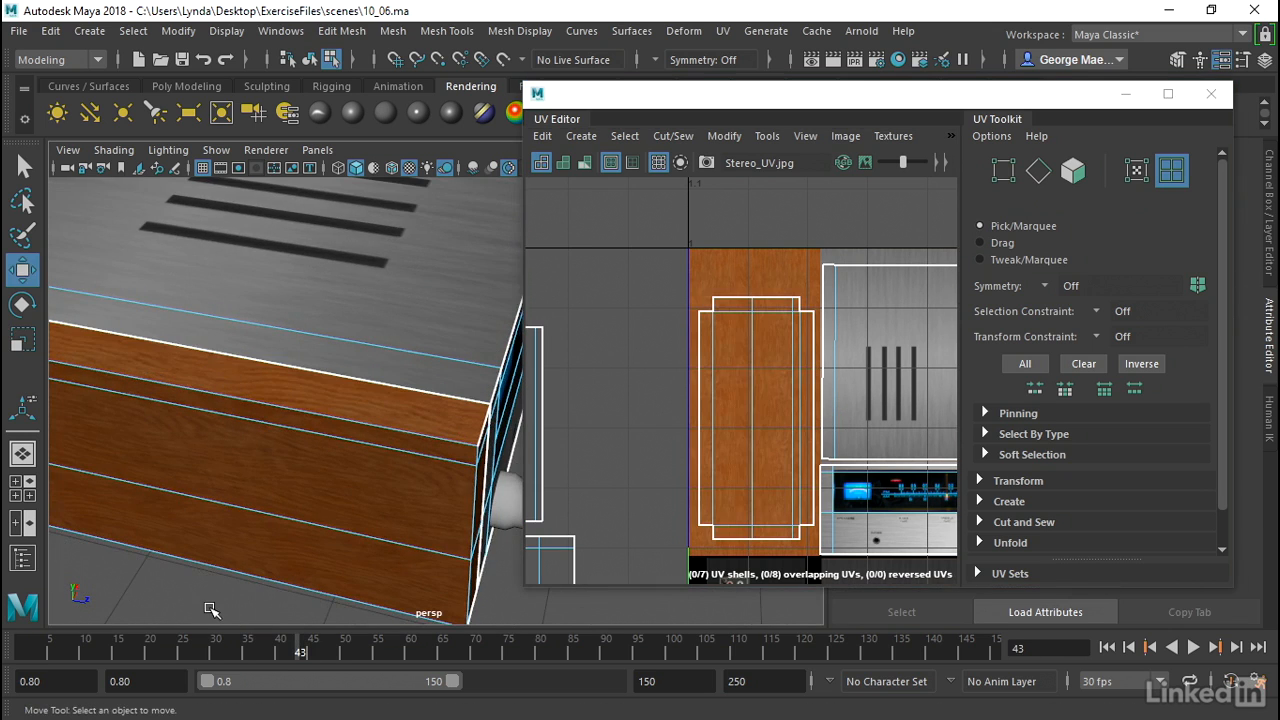
{"action": "mouse_move", "coordinate": [280, 497]}
{"action": "right_mouse_down"}
{"action": "mouse_move", "coordinate": [282, 165]}
{"action": "mouse_move", "coordinate": [343, 166]}
{"action": "mouse_move", "coordinate": [360, 152]}
{"action": "mouse_move", "coordinate": [286, 154]}
{"action": "mouse_move", "coordinate": [303, 140]}
{"action": "right_mouse_up"}
{"action": "left_click", "coordinate": [180, 597]}
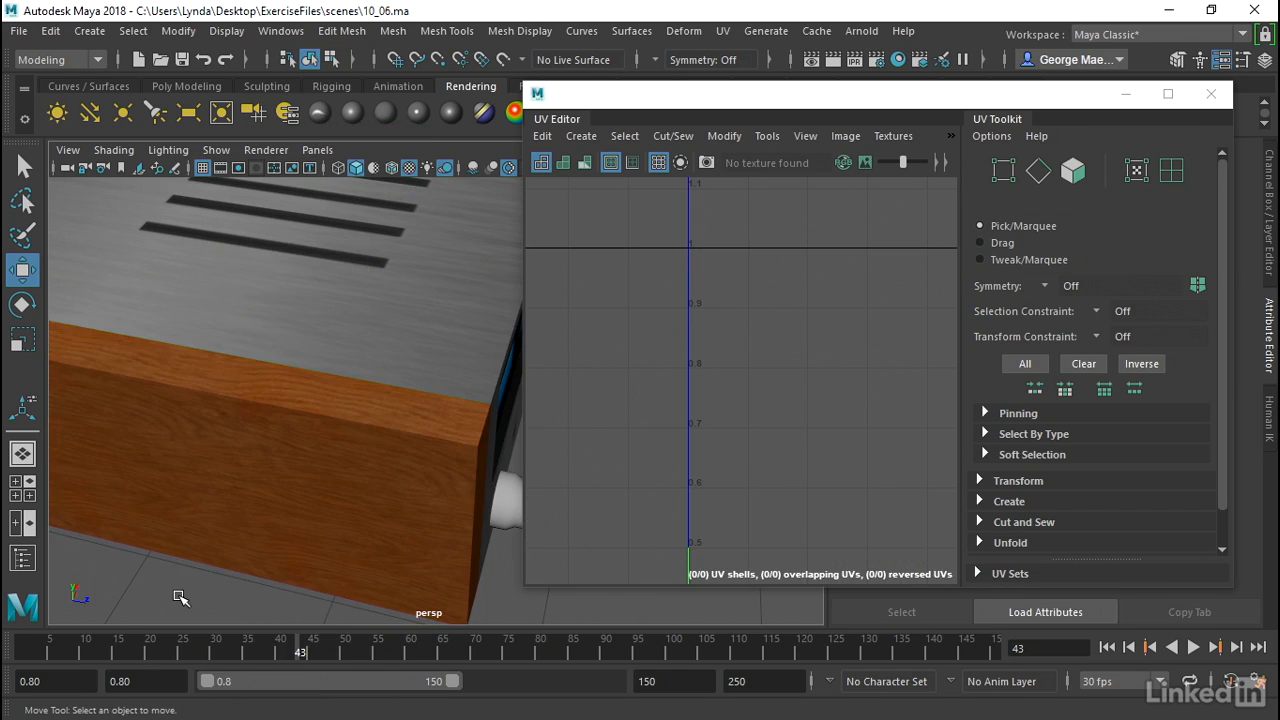
{"action": "left_click_drag", "start_coordinate": [334, 486], "coordinate": [436, 449], "text": "alt"}
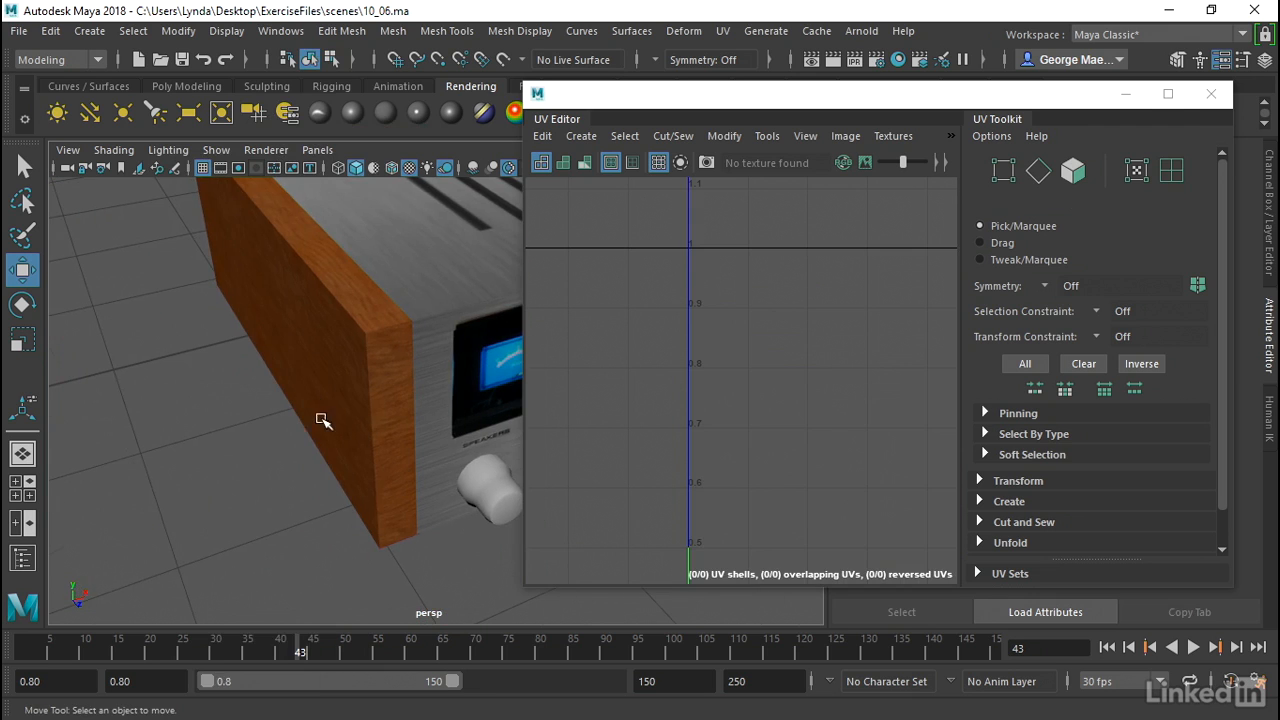
{"action": "left_click_drag", "start_coordinate": [322, 420], "coordinate": [568, 403], "text": "alt"}
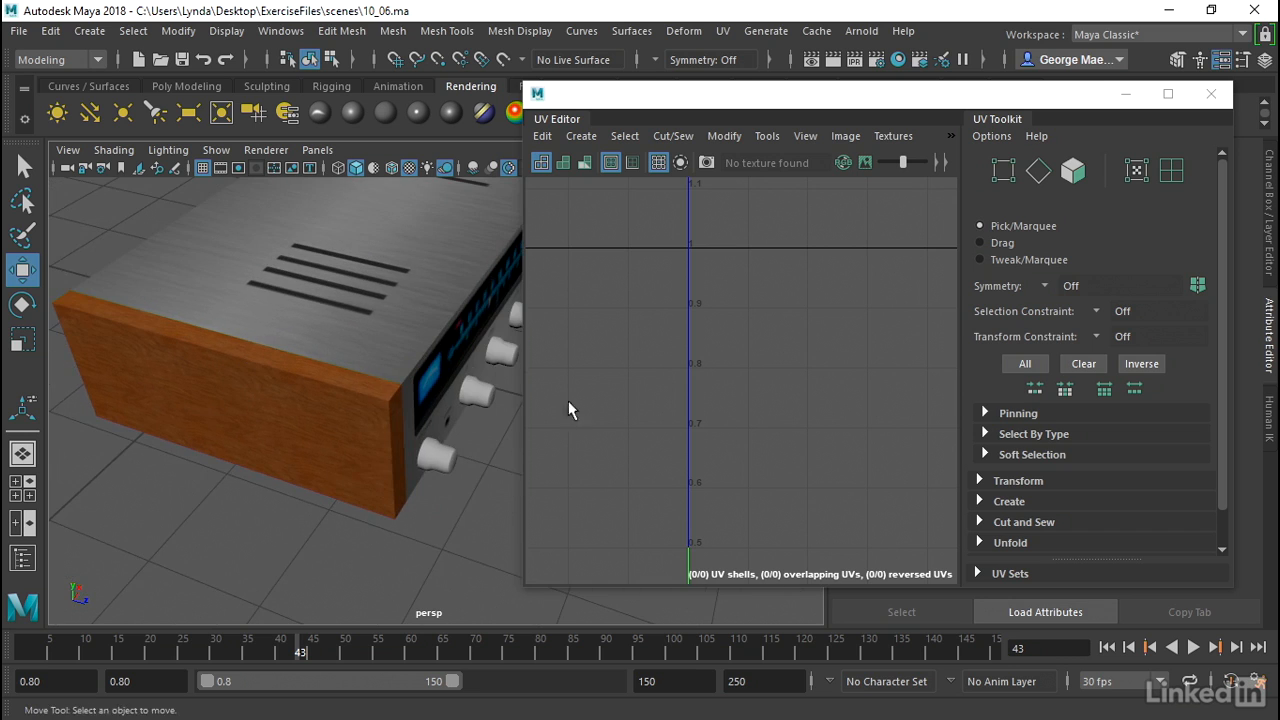
- Select the receiver body and review its UV shells against the whole texture layout
{"action": "left_click", "coordinate": [251, 312]}
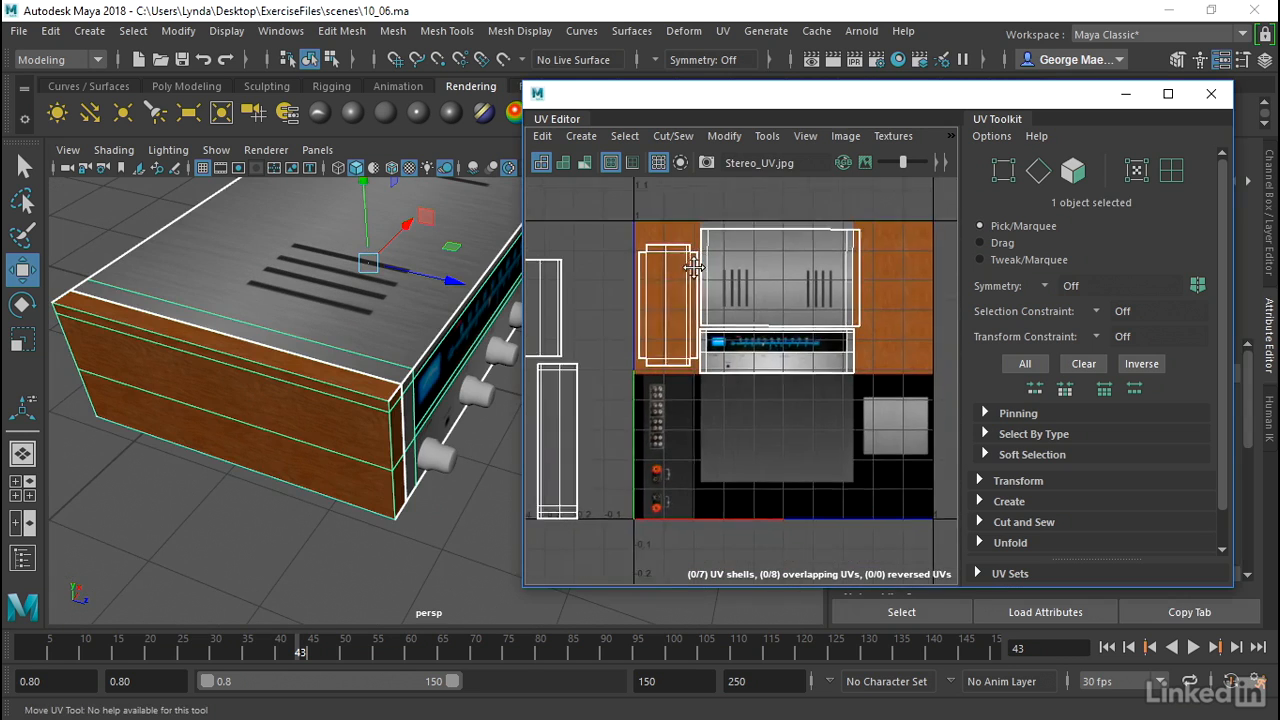
{"action": "middle_click_drag", "start_coordinate": [693, 268], "coordinate": [725, 266], "text": "alt"}
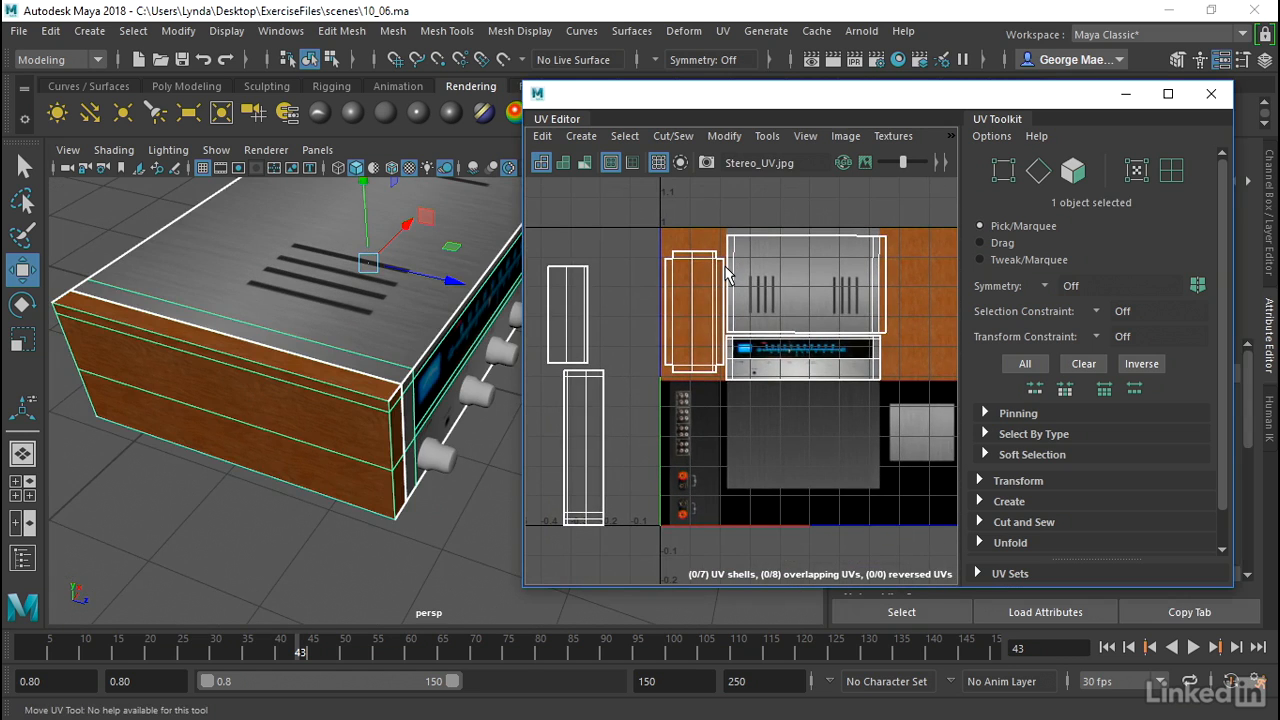
{"action": "scroll", "coordinate": [727, 276], "scroll_direction": "down", "scroll_amount": 2}
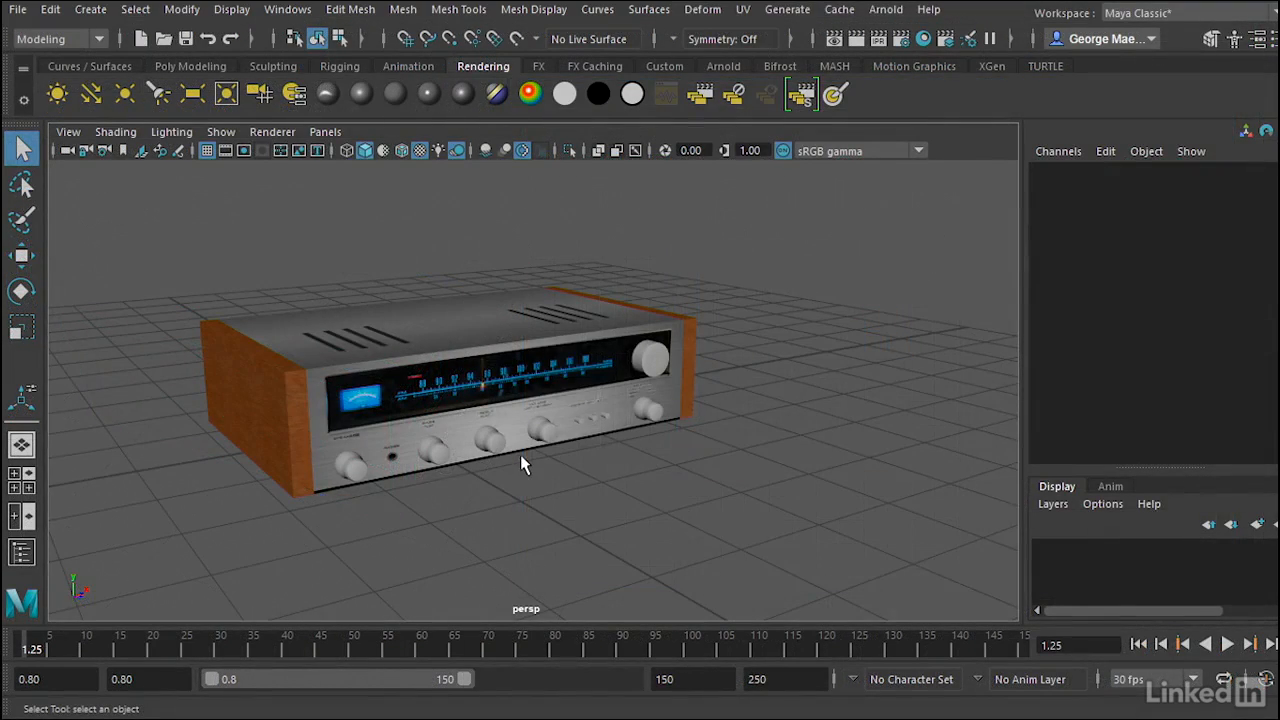
- Select the finished receiver body and open the UV Editor on its complete UV layout
{"action": "left_click_drag", "start_coordinate": [526, 485], "coordinate": [495, 480], "text": "alt"}
{"action": "left_click", "coordinate": [515, 362]}
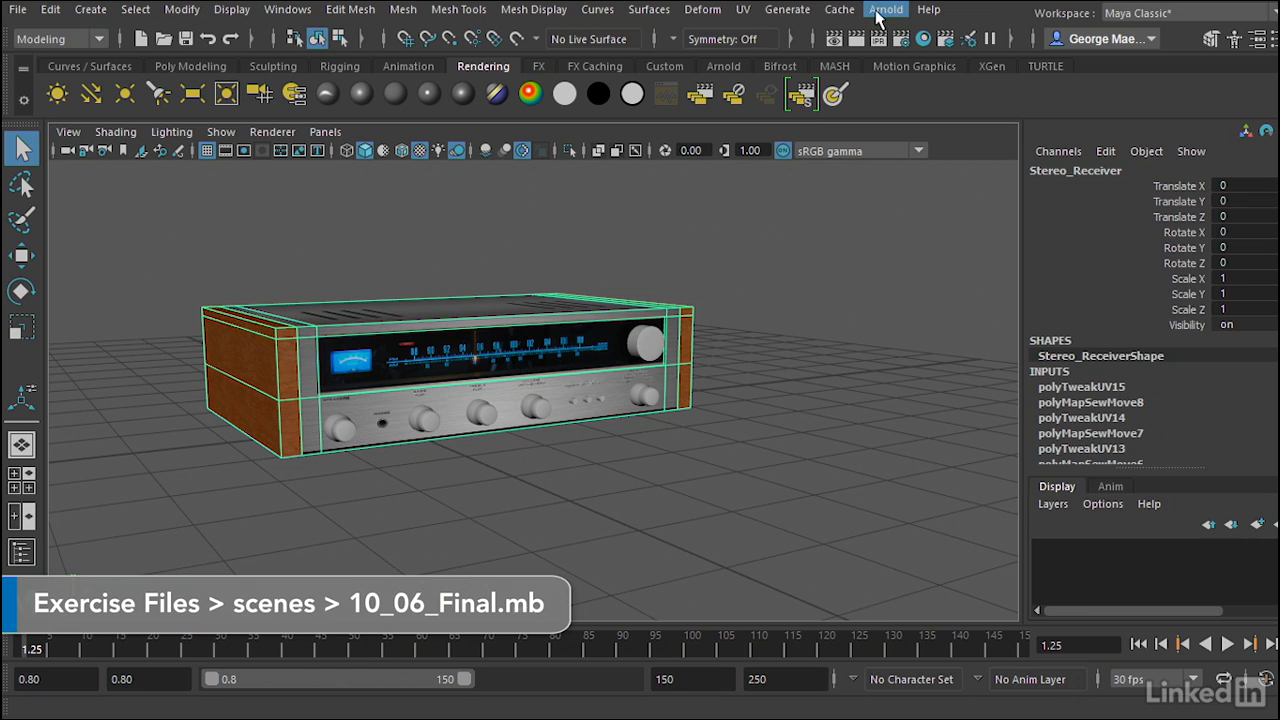
{"action": "left_click", "coordinate": [742, 10]}
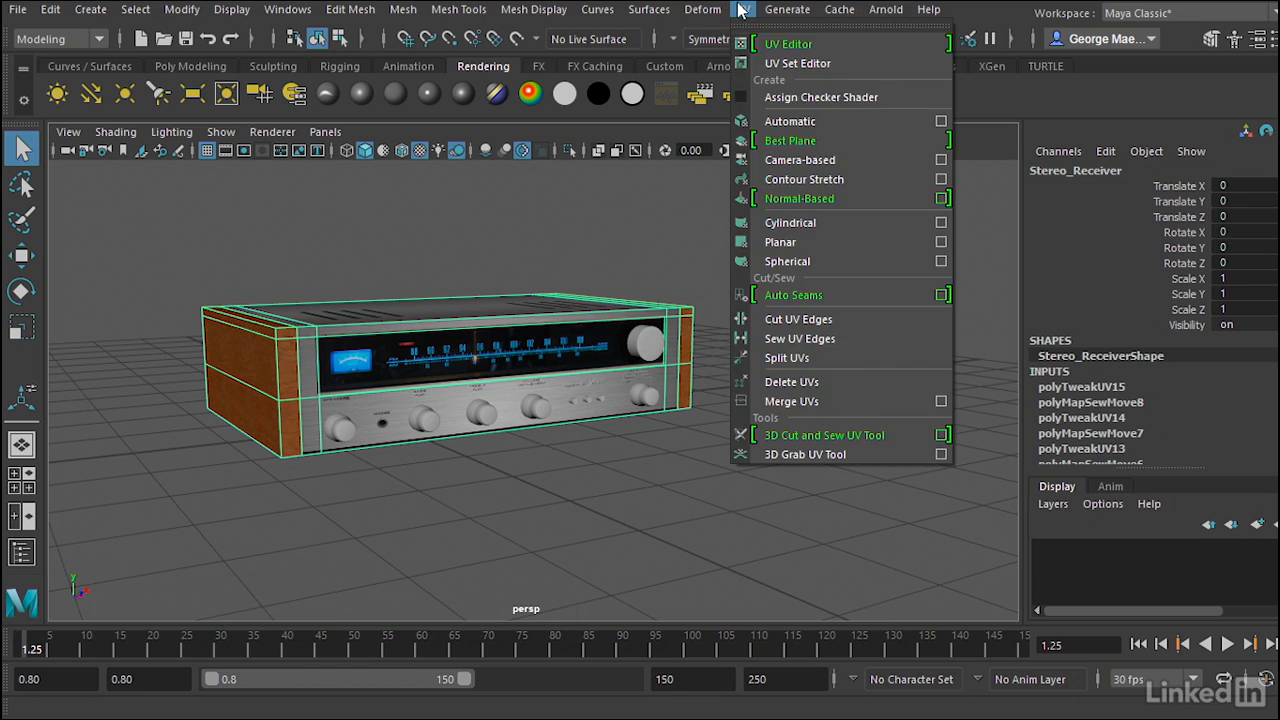
{"action": "left_click", "coordinate": [785, 46]}
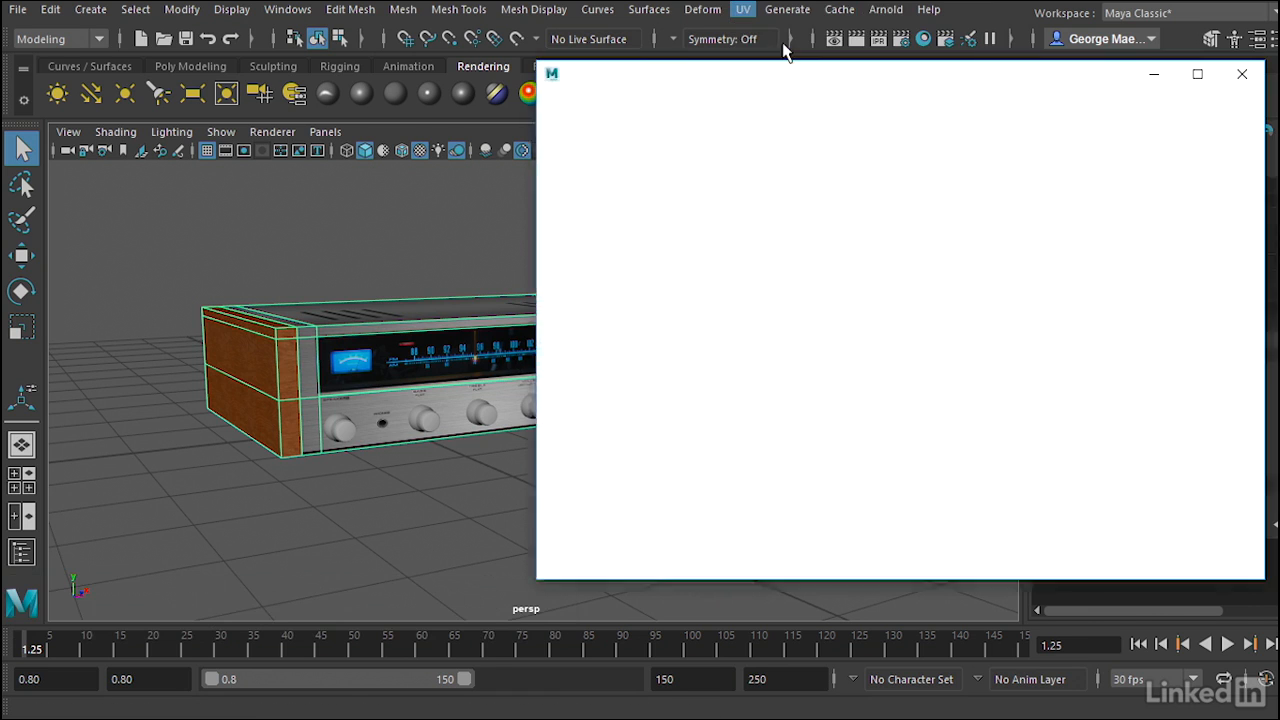
{"action": "scroll", "coordinate": [807, 357], "scroll_direction": "up", "scroll_amount": 2}
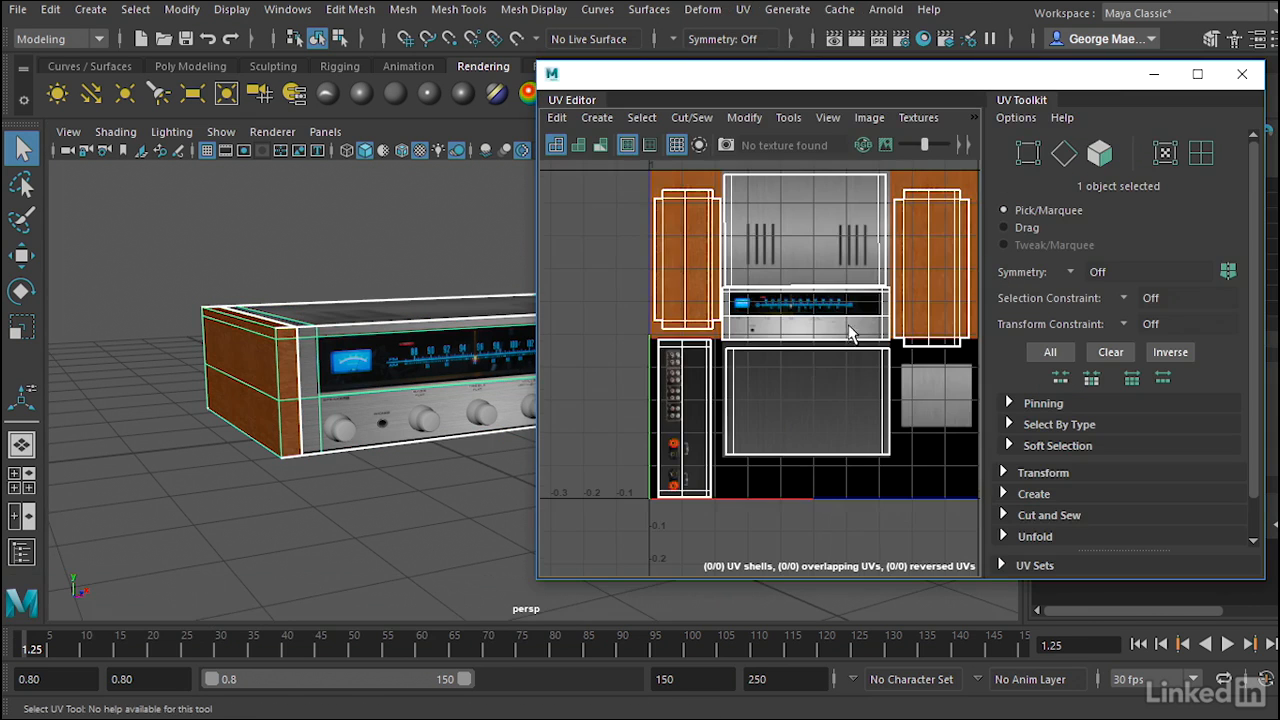
{"action": "scroll", "coordinate": [915, 320], "scroll_direction": "up", "scroll_amount": 1}
- Select the UV shell on the right wood panel and move it up slightly so it lies fully within the wood area
{"action": "right_click_drag", "start_coordinate": [916, 320], "coordinate": [845, 292]}
{"action": "left_click", "coordinate": [913, 309]}
{"action": "left_click", "coordinate": [913, 309]}
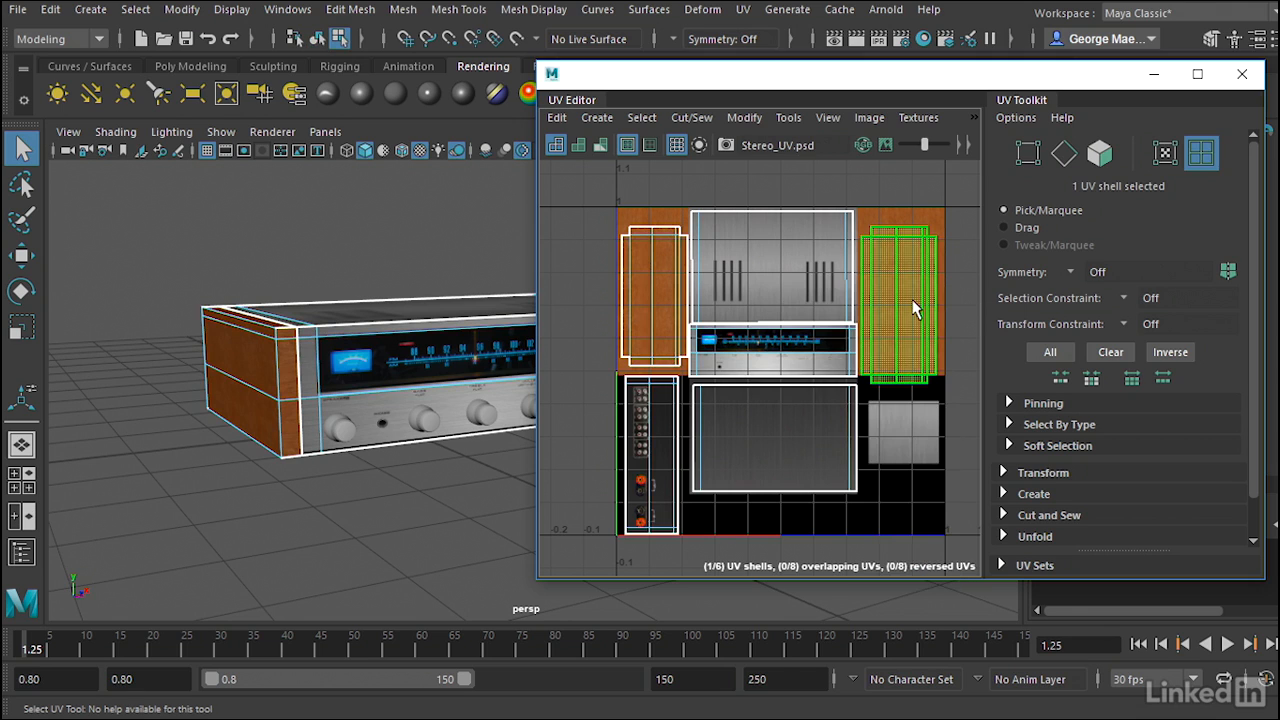
{"action": "key", "text": "w"}
{"action": "left_click_drag", "start_coordinate": [901, 283], "coordinate": [898, 271]}
{"action": "left_click", "coordinate": [288, 519]}
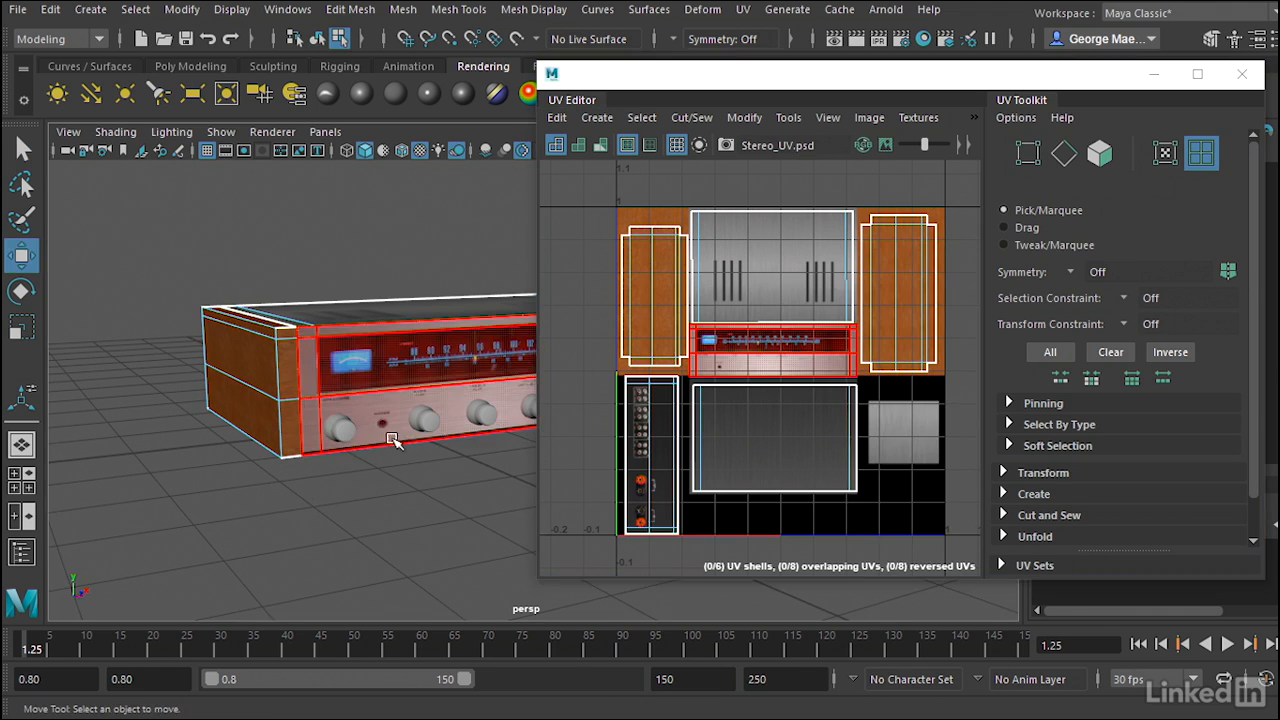
- Examine the receiver's other side and front, and check the top, bottom and back shells against their texture areas
{"action": "left_click_drag", "start_coordinate": [394, 441], "coordinate": [198, 445], "text": "alt"}
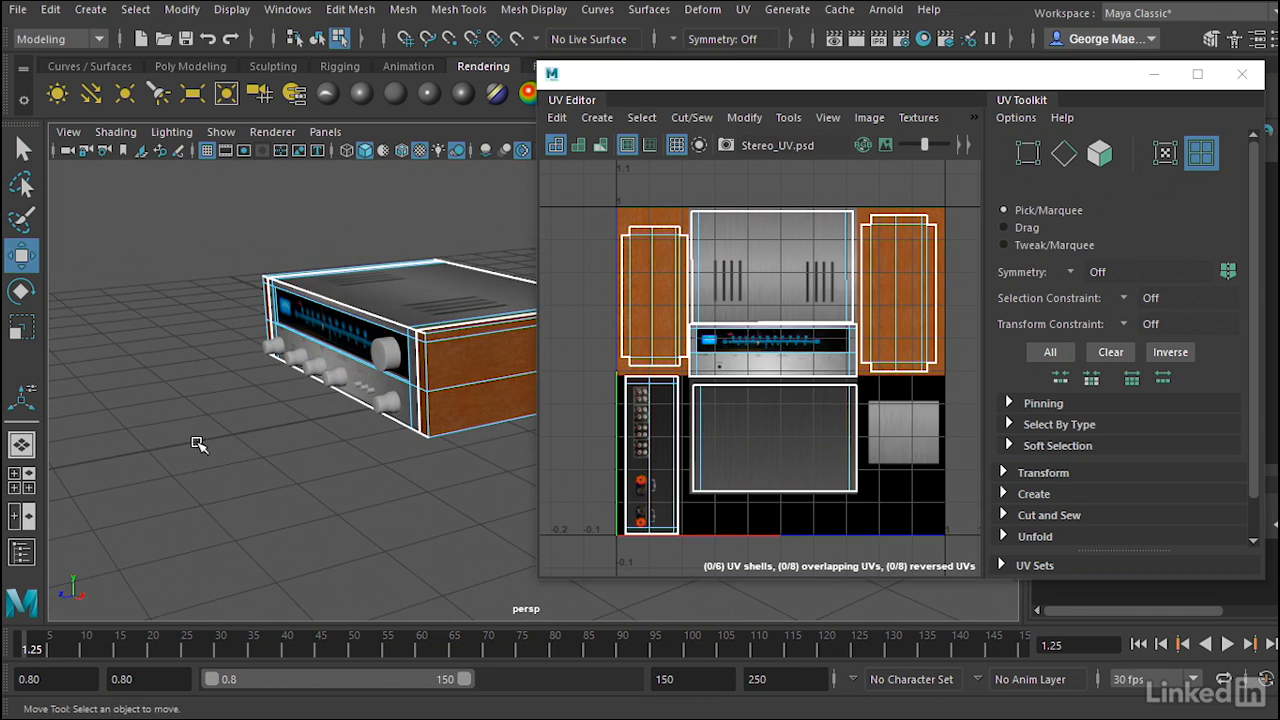
{"action": "left_click", "coordinate": [878, 286]}
{"action": "left_click", "coordinate": [772, 280]}
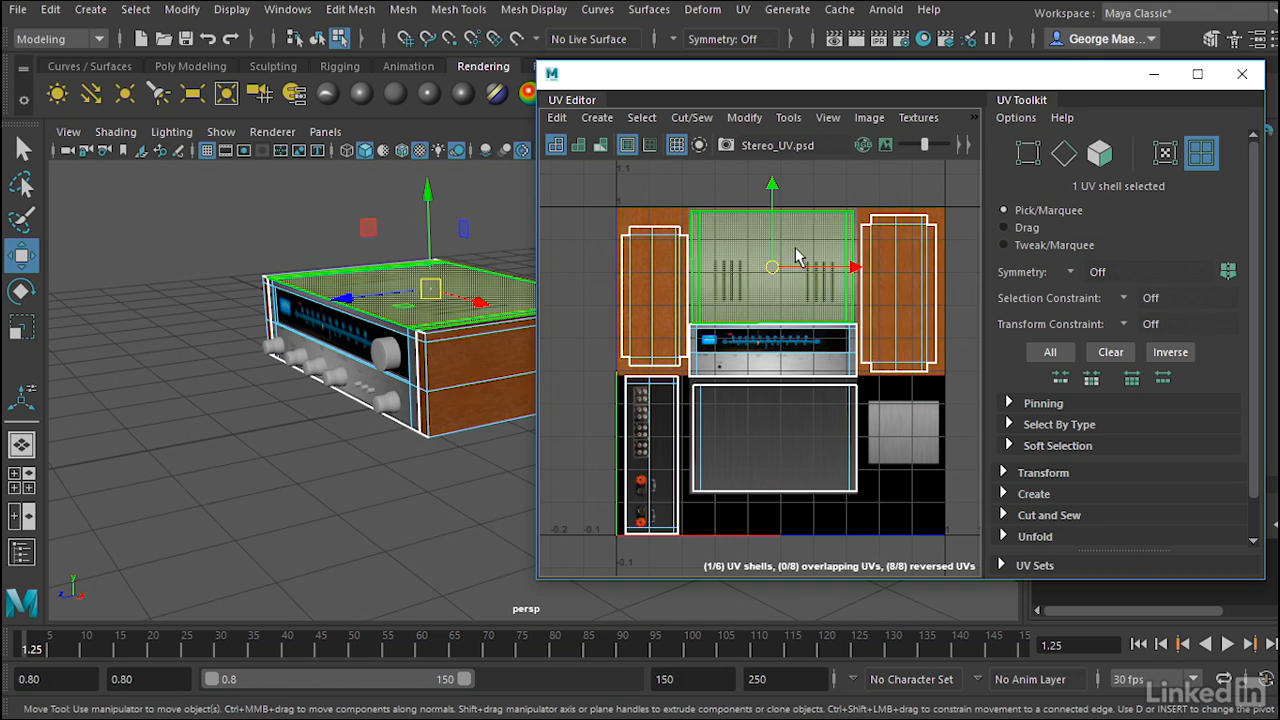
{"action": "left_click", "coordinate": [753, 441]}
{"action": "left_click", "coordinate": [422, 466]}
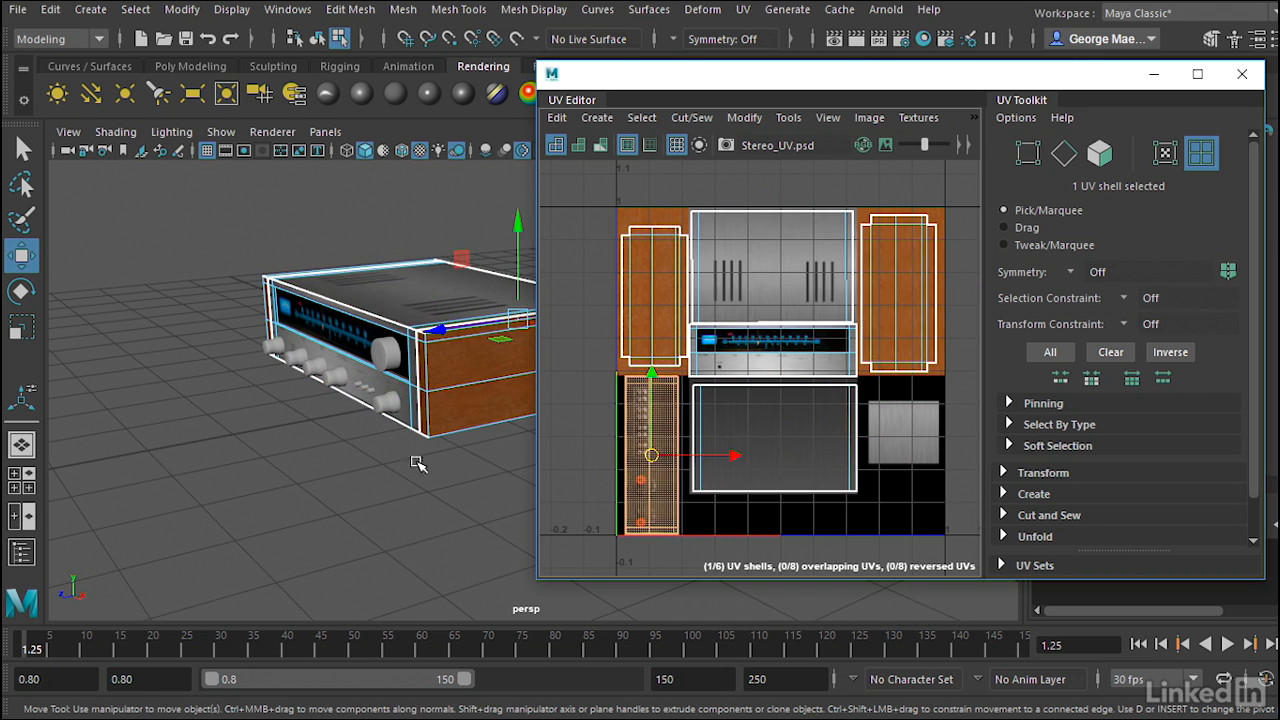
{"action": "left_click_drag", "start_coordinate": [363, 475], "coordinate": [452, 486], "text": "alt"}
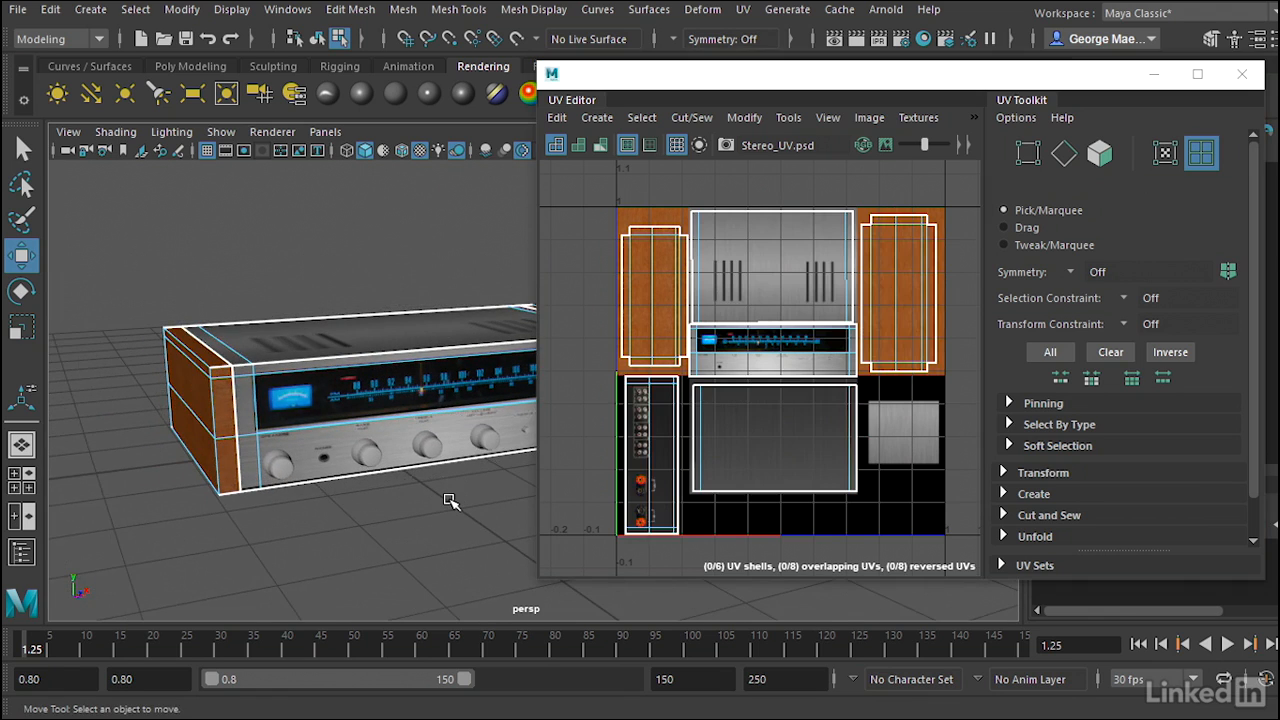